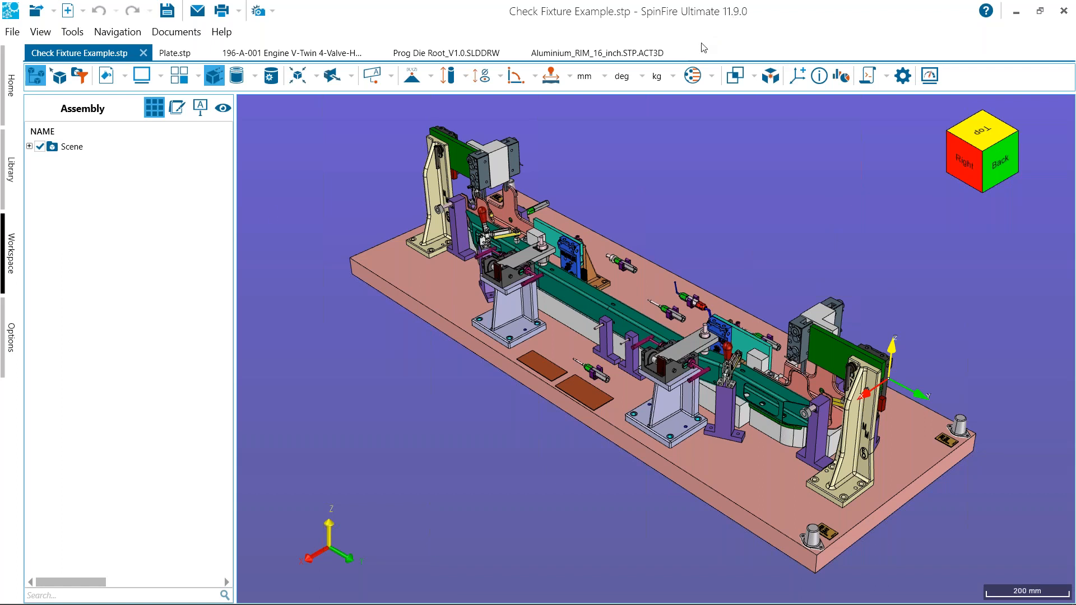
Open the online help website at help.actify.com from SpinFire Ultimate.
click(223, 33)
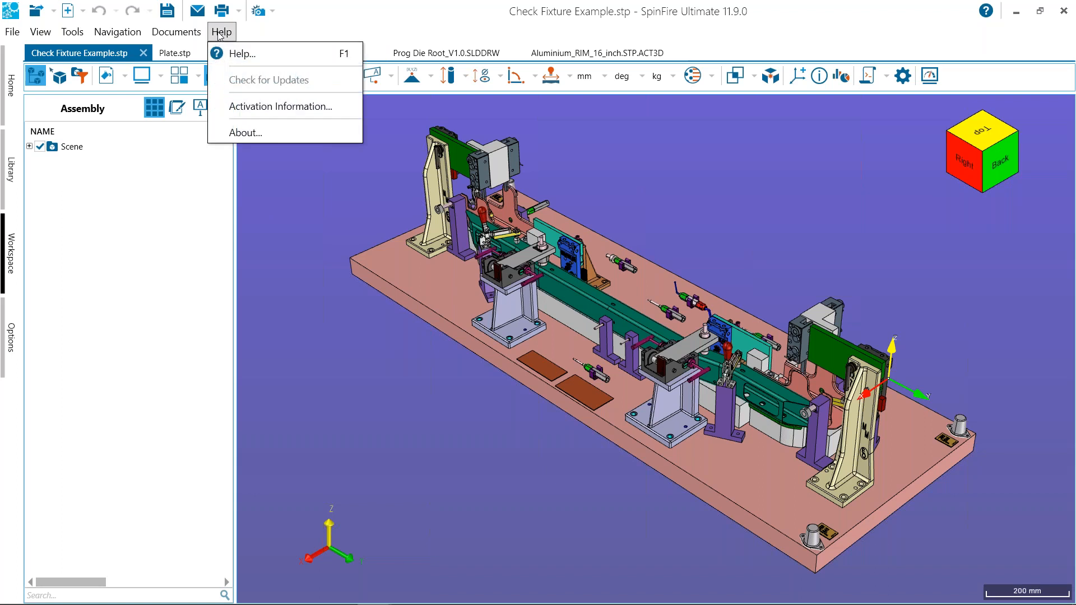
click(200, 235)
click(230, 33)
click(374, 98)
click(224, 32)
click(234, 50)
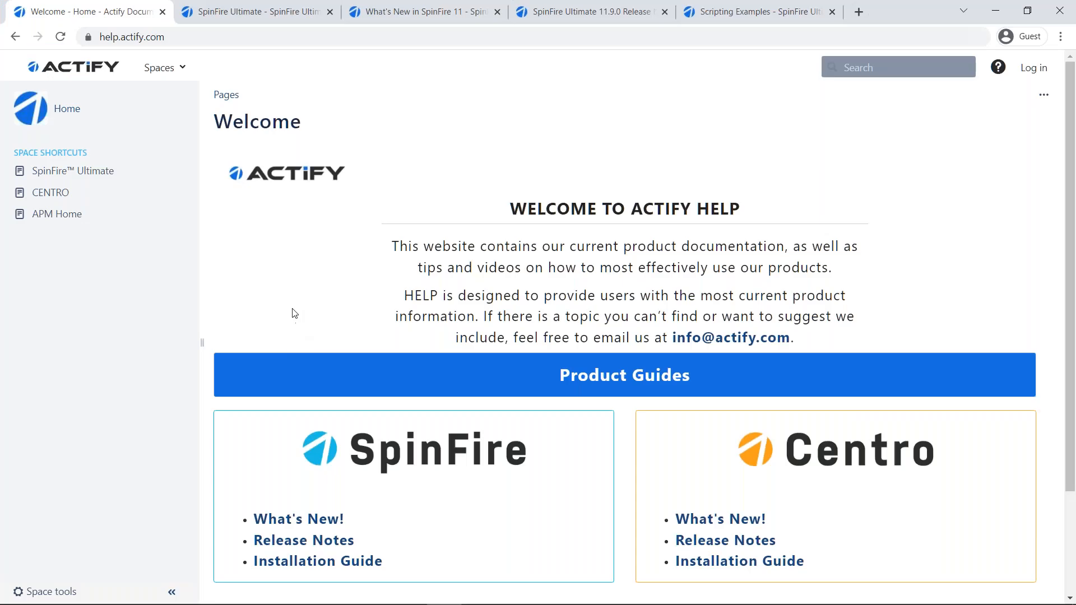
click(132, 37)
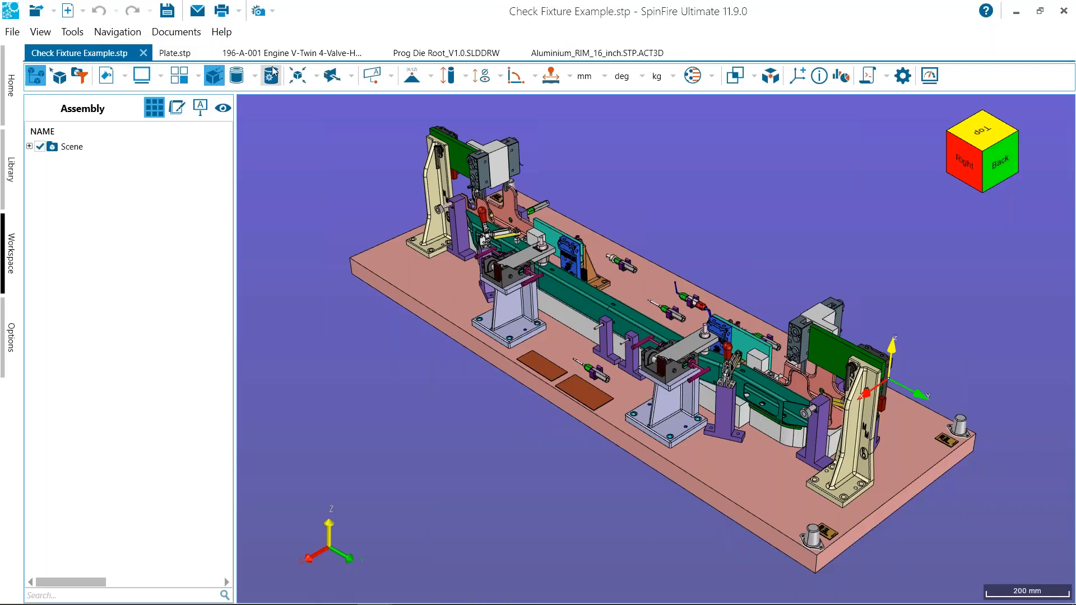
Switch back to SpinFire Ultimate, reopen its online help and show the full website address.
click(221, 32)
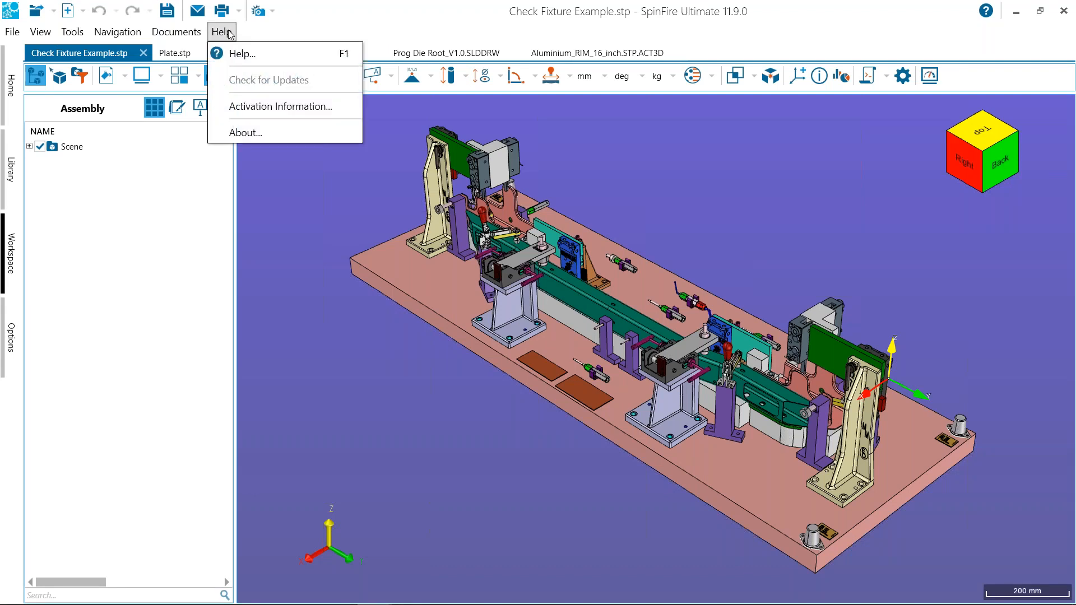
click(228, 34)
click(223, 32)
mouse_move(221, 32)
click(241, 54)
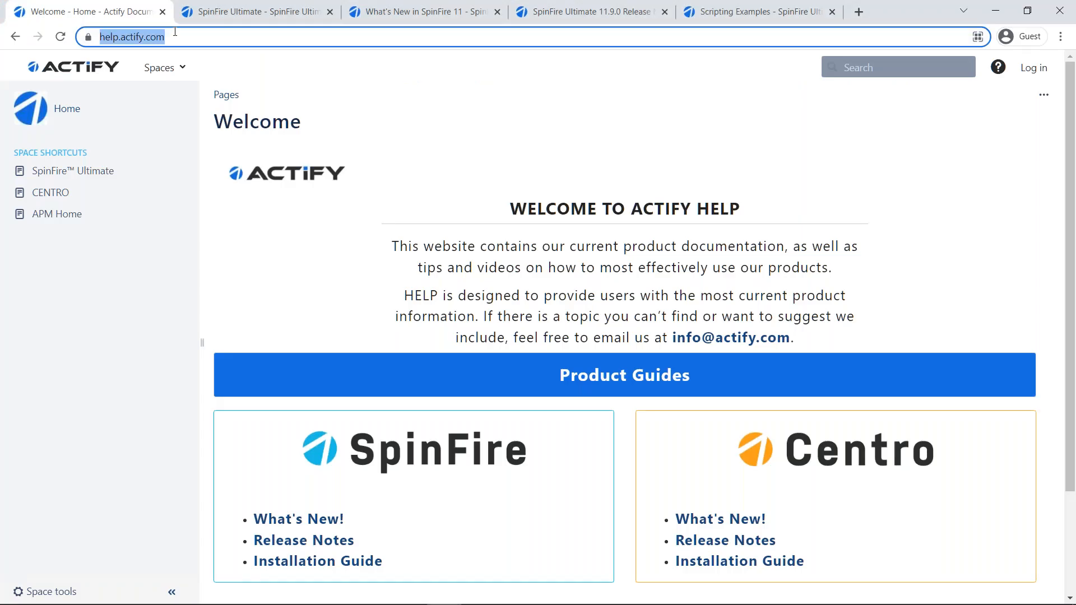
click(175, 32)
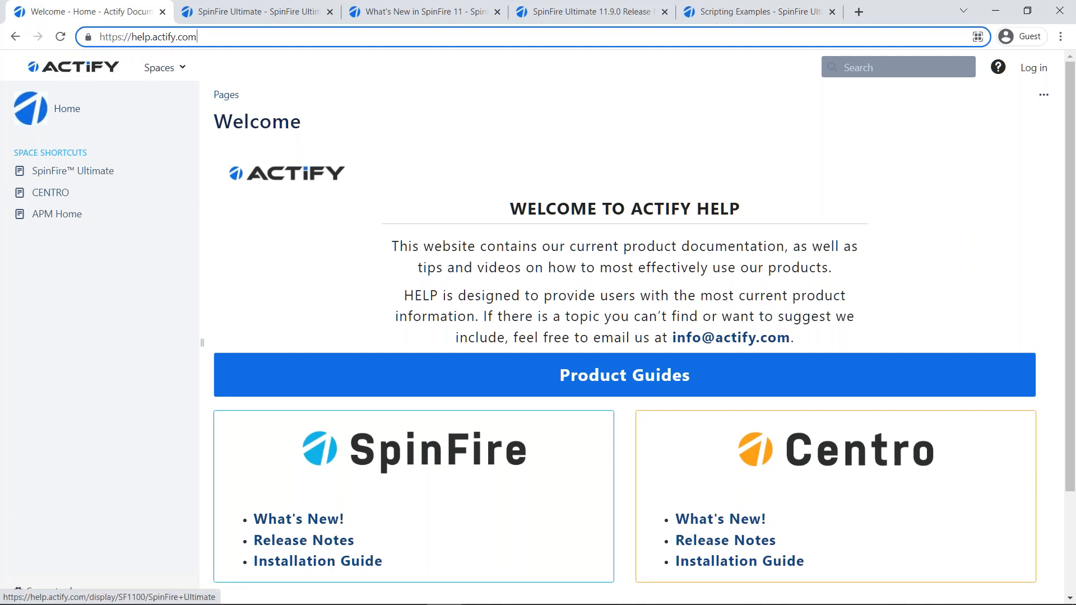
Open the SpinFire product guide and take a look at the help site's search and filter options.
click(390, 450)
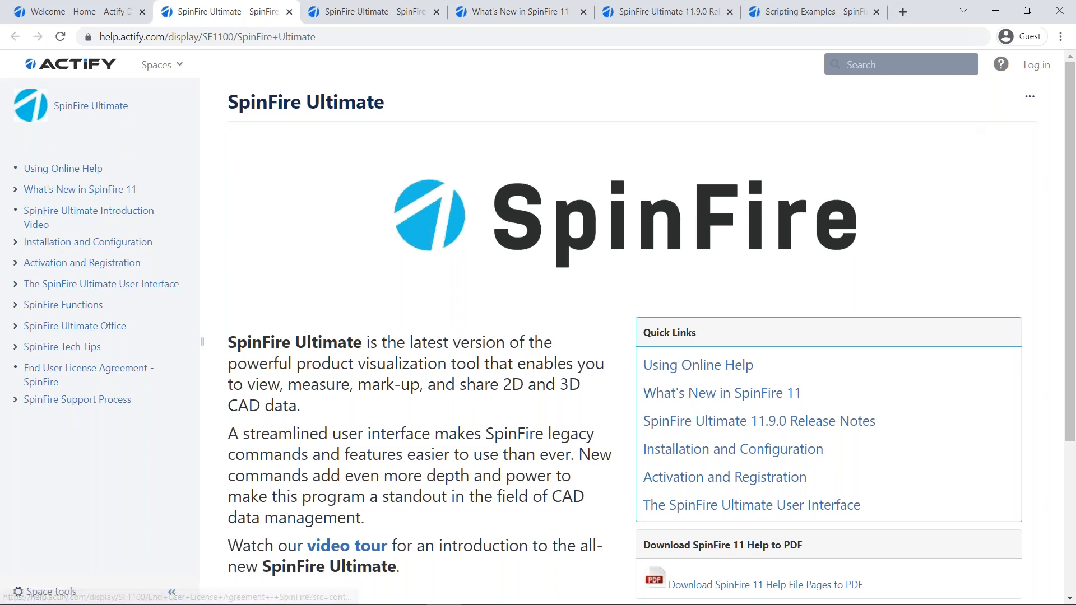
click(894, 70)
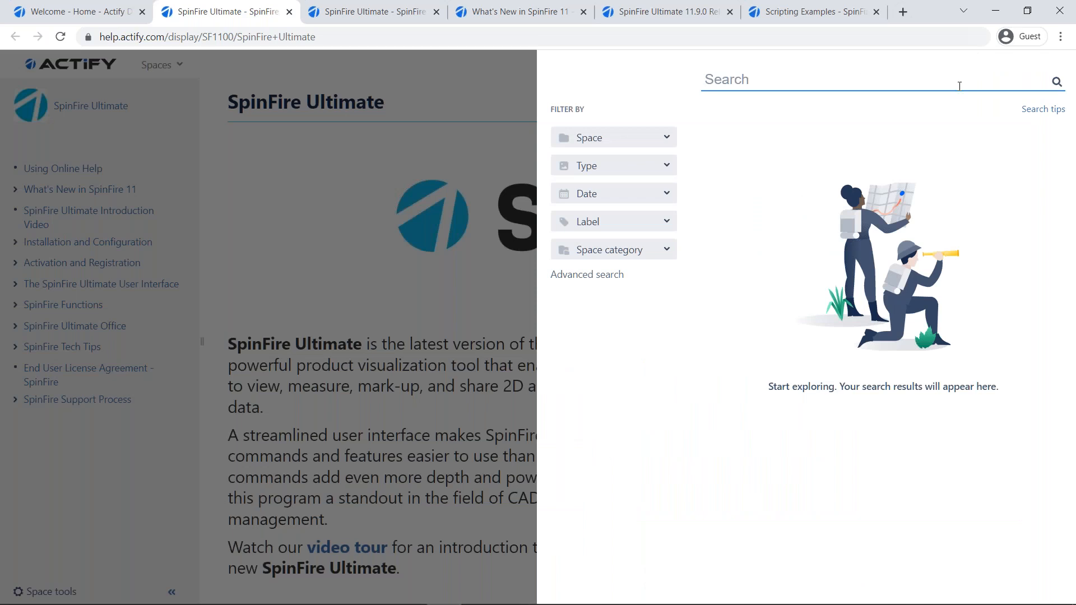
click(469, 98)
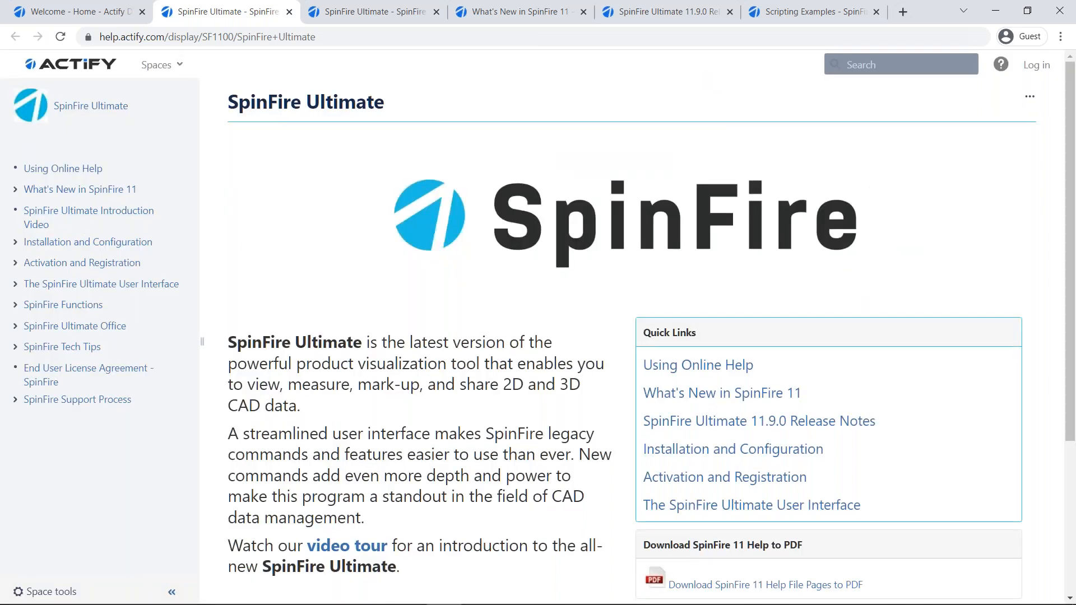
Open the What's New in SpinFire 11 page and review the 11.9.0 features and importer updates.
click(53, 190)
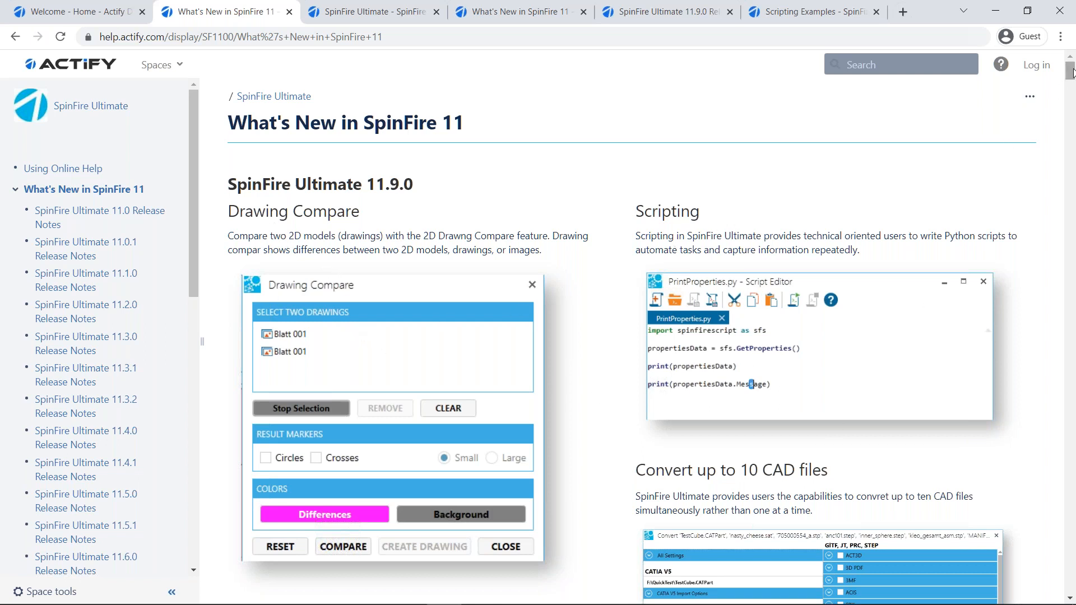
scroll(1070, 73, down, 5)
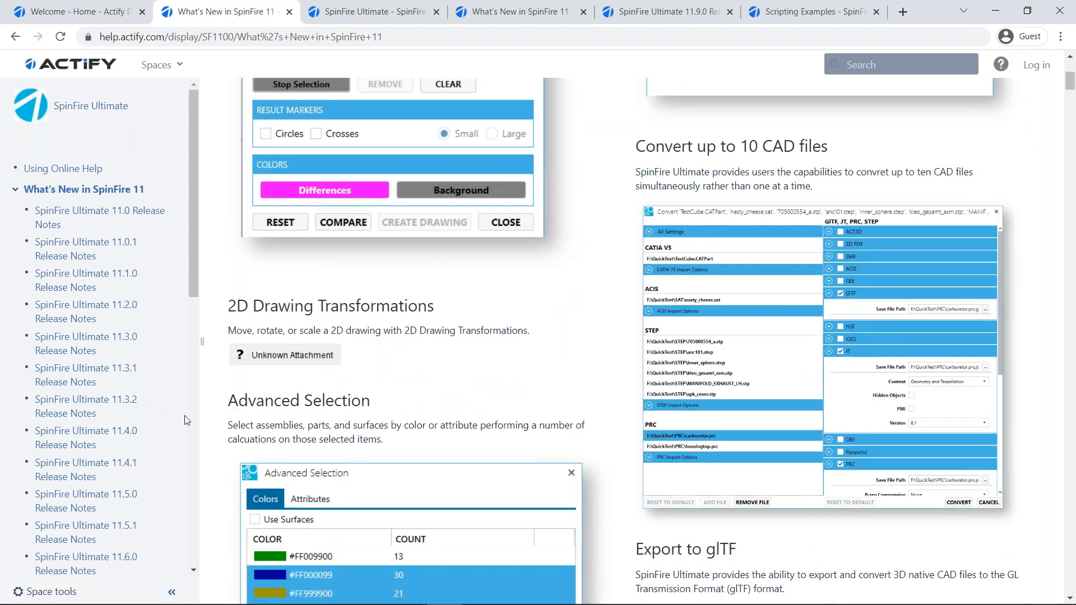
scroll(342, 404, down, 4)
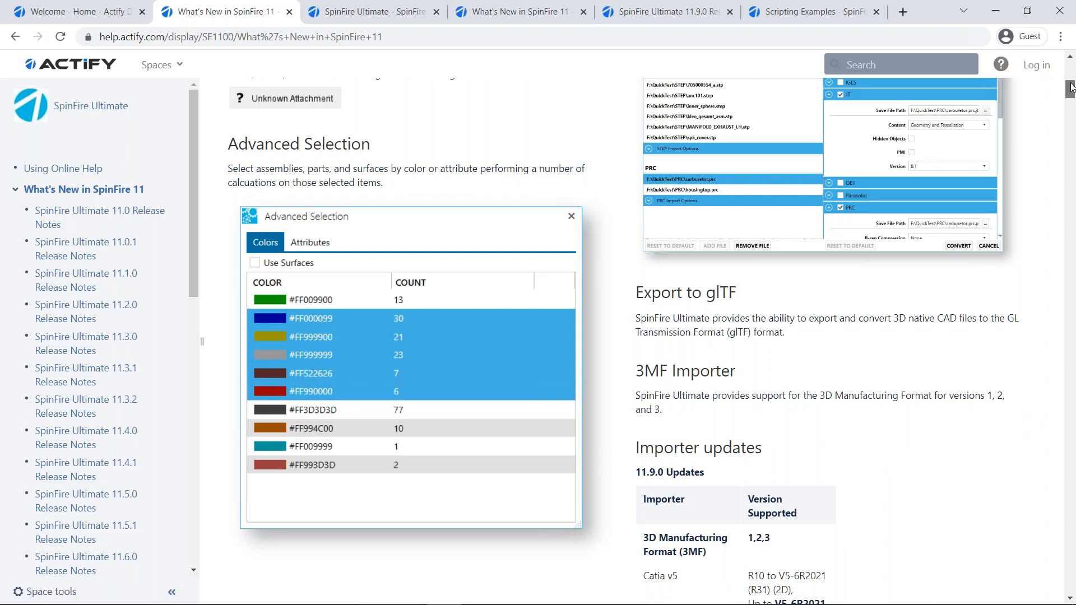
scroll(1070, 87, down, 2)
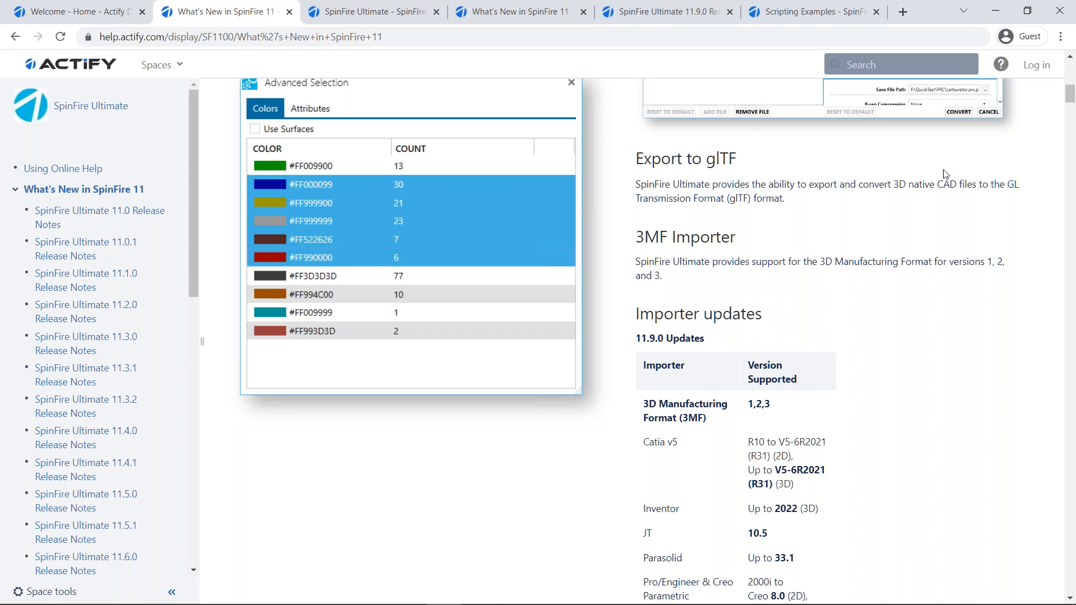
drag(1070, 95, 1070, 98)
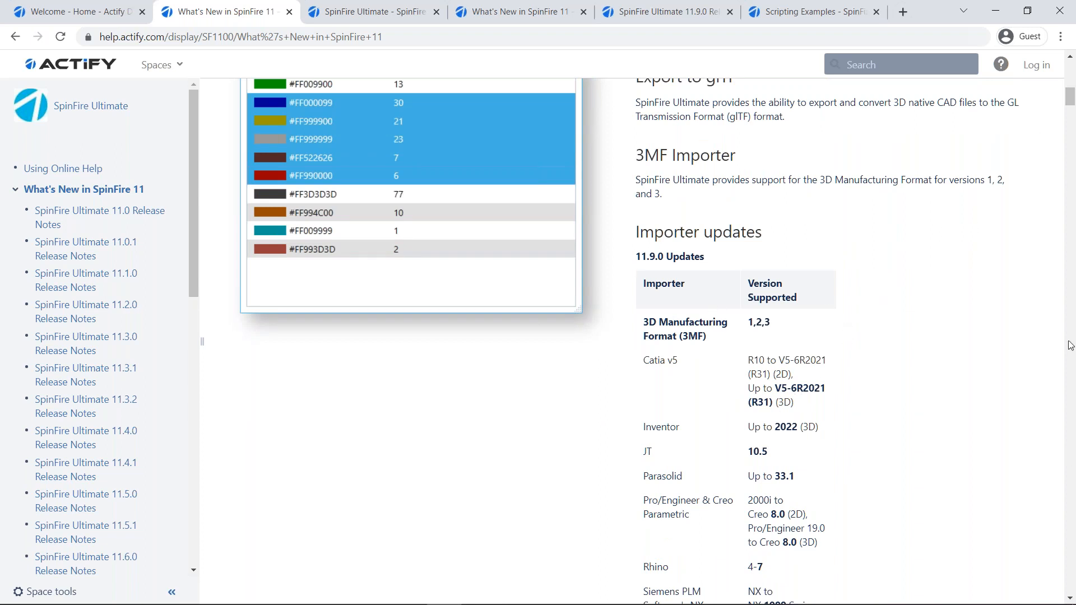
drag(1074, 97, 1075, 99)
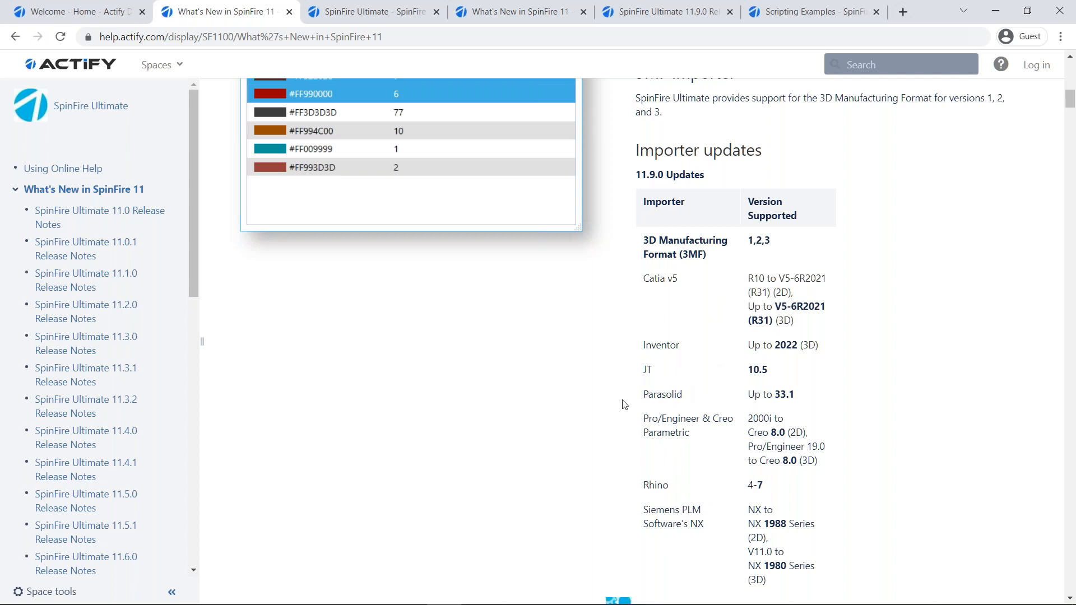
scroll(90, 286, down, 4)
scroll(91, 314, down, 5)
scroll(107, 247, up, 5)
scroll(108, 234, up, 4)
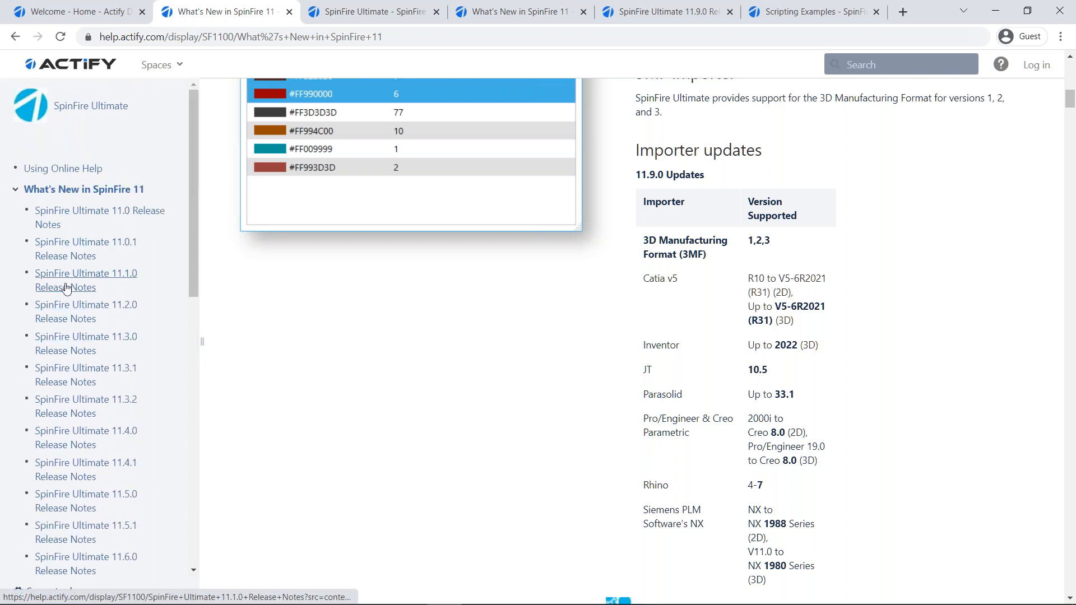
Find the SpinFire Ultimate 11.9.0 Release Notes among the listed versions and read through them.
scroll(95, 336, down, 4)
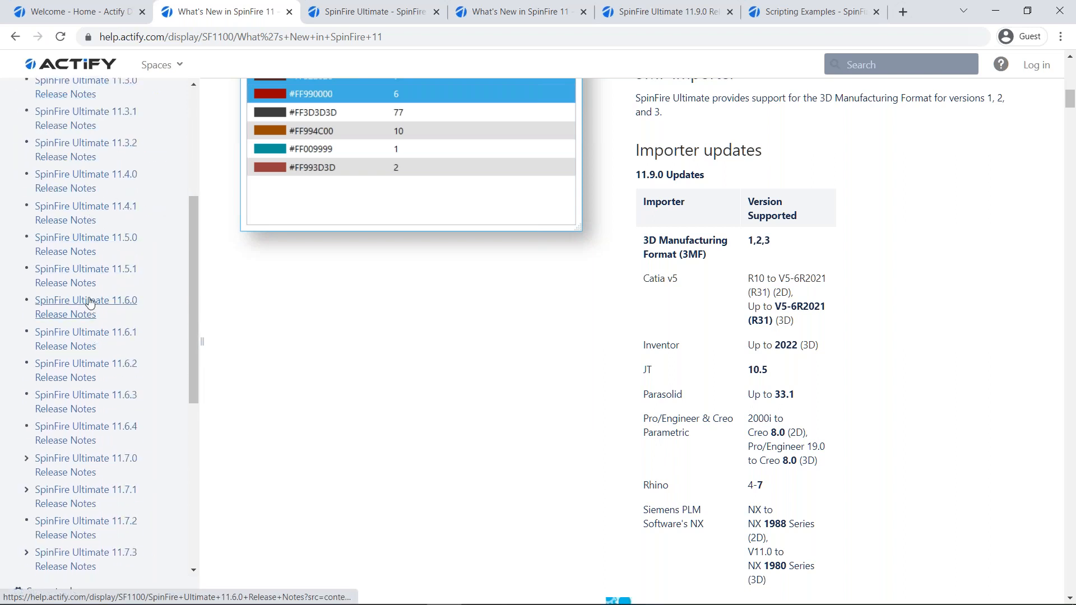
scroll(92, 291, up, 4)
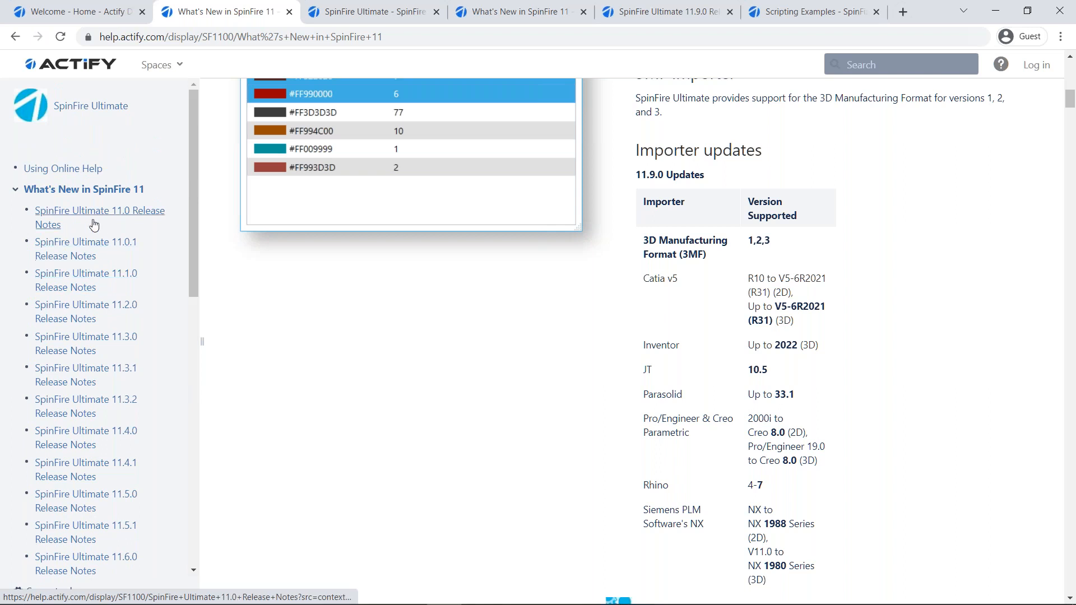
scroll(89, 378, down, 8)
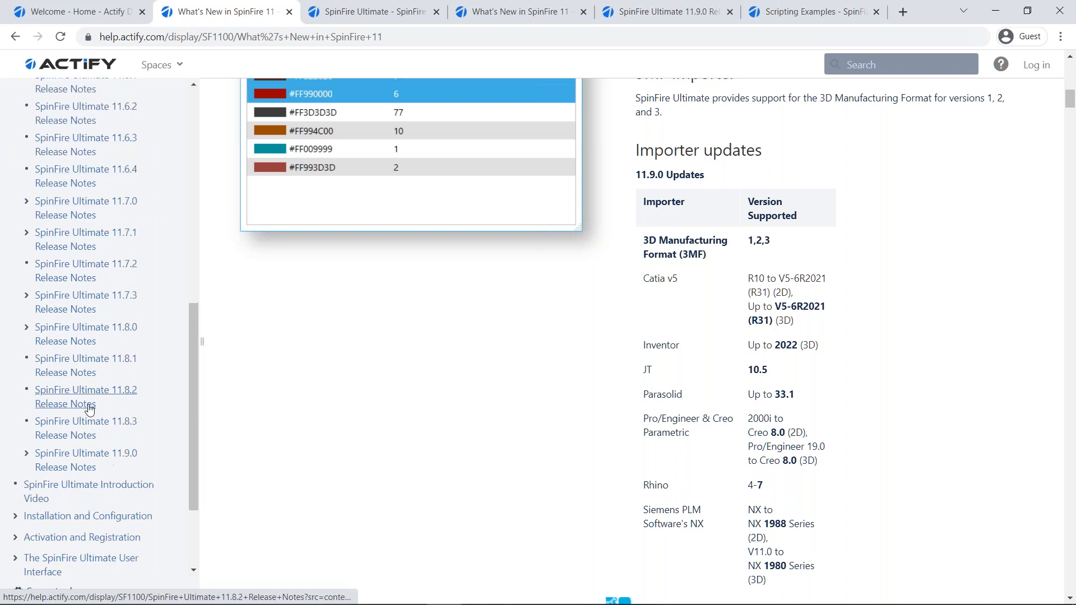
click(66, 464)
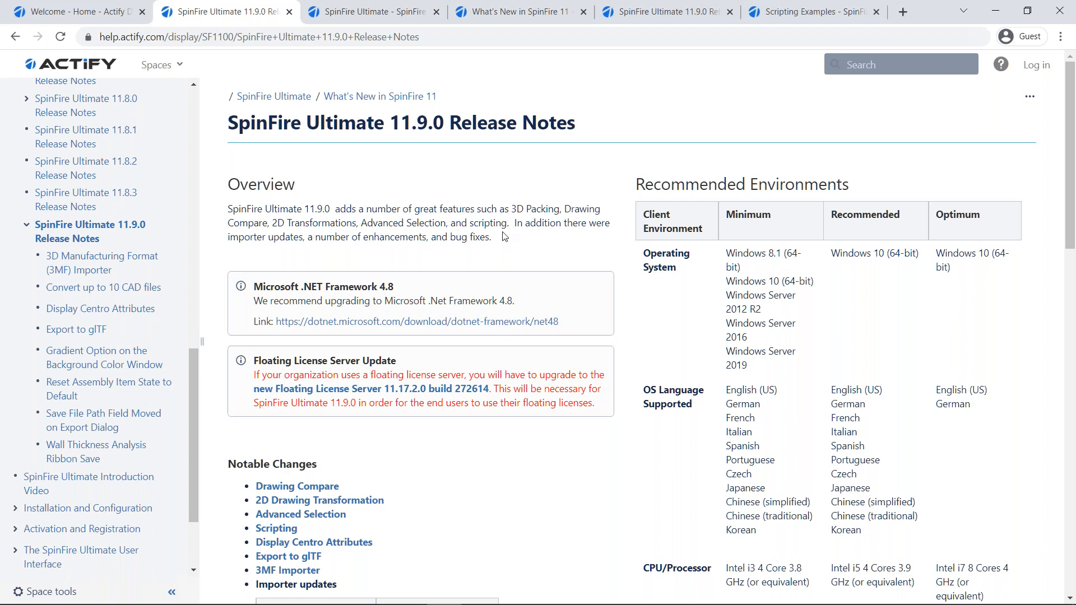
scroll(484, 263, down, 5)
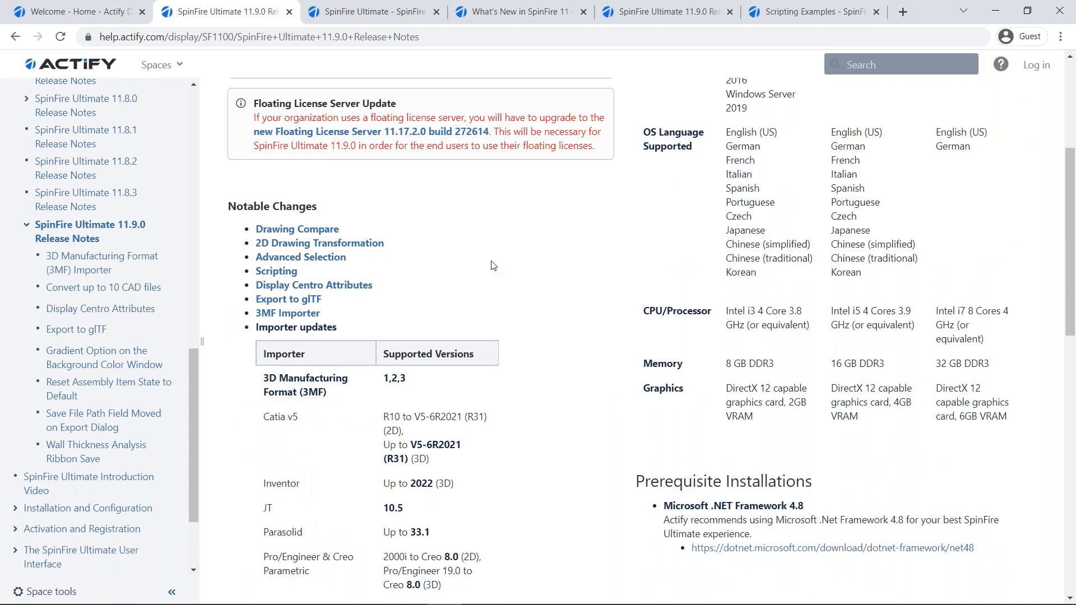
scroll(530, 269, down, 5)
scroll(530, 268, up, 5)
scroll(531, 268, up, 5)
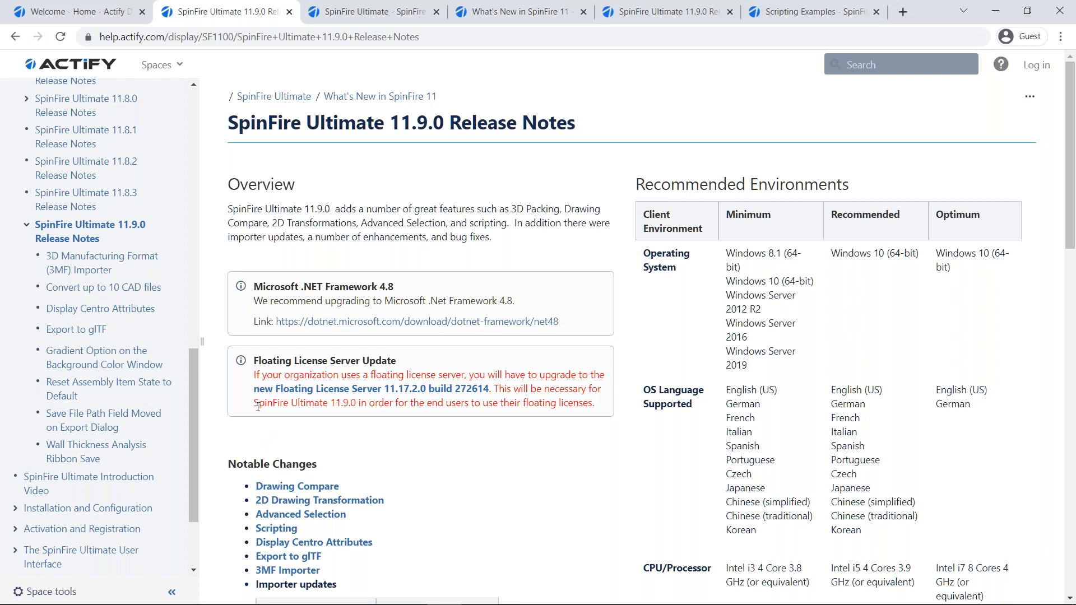
Follow the new Floating License Server link and review the Floating License Installation instructions.
click(408, 395)
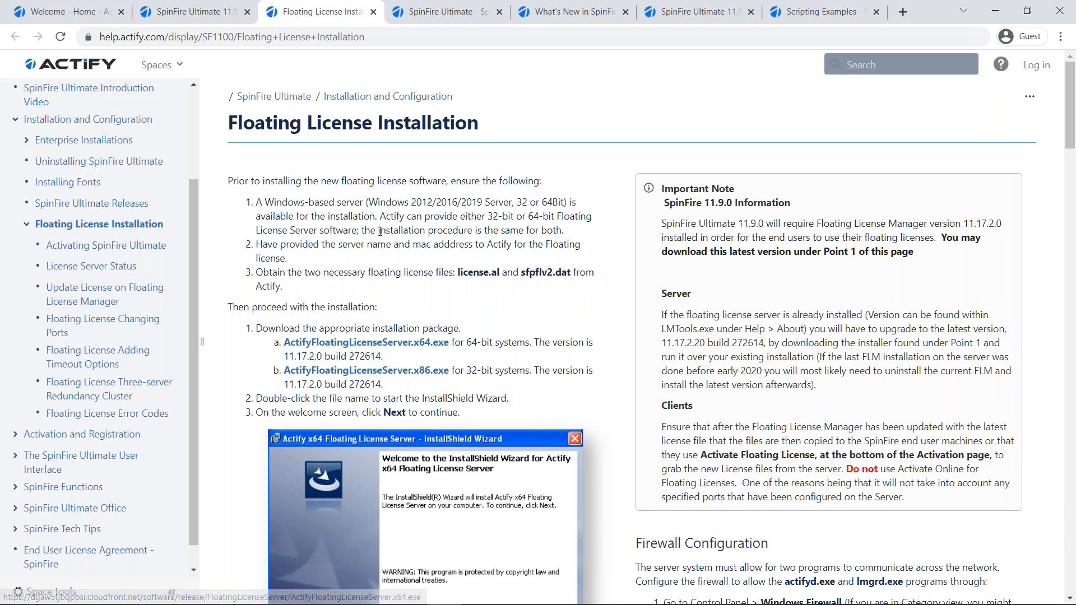
scroll(392, 336, down, 5)
scroll(372, 426, down, 18)
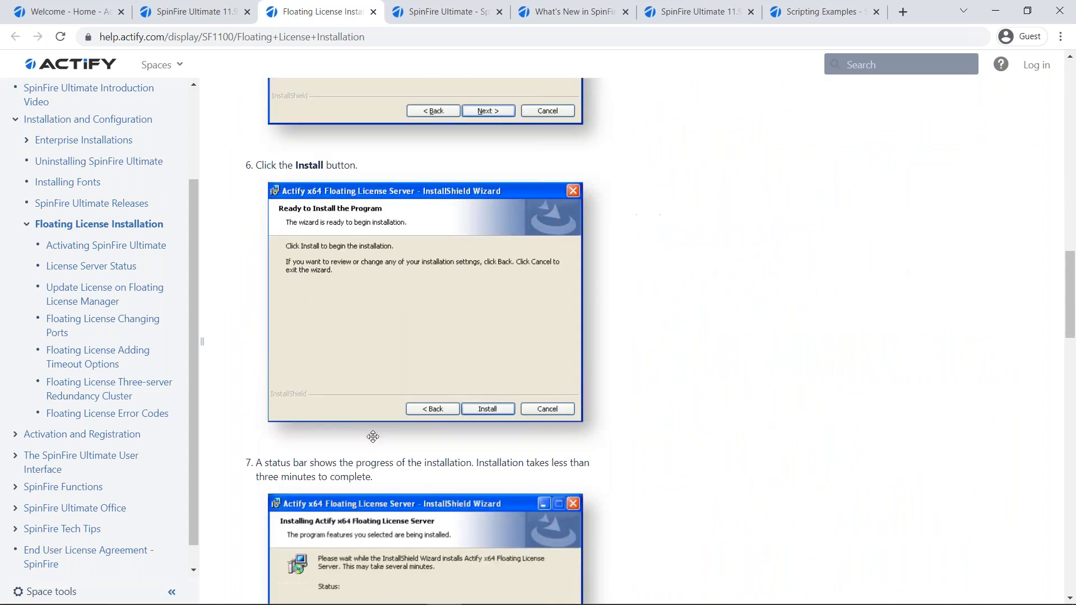
scroll(416, 344, up, 20)
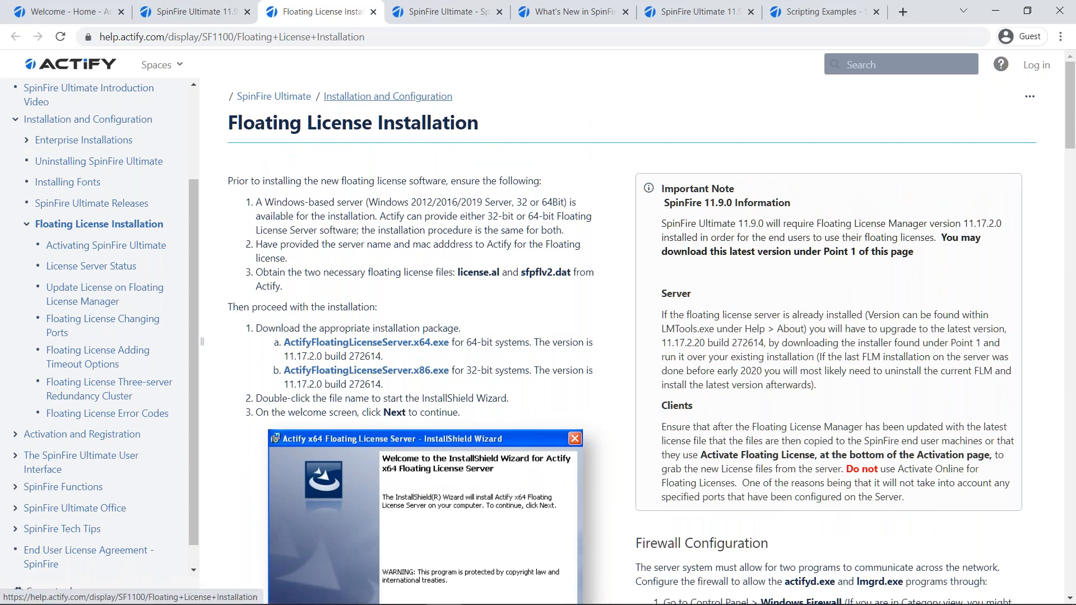
Go through the other open help pages to Scripting Examples and return its topic list to the beginning.
click(439, 15)
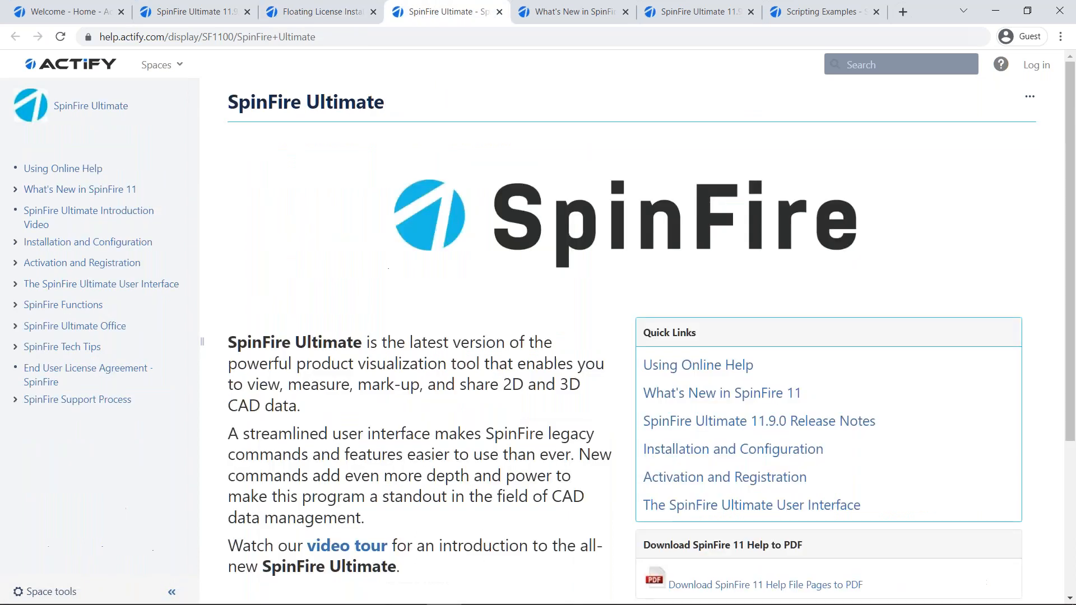
click(569, 12)
click(686, 22)
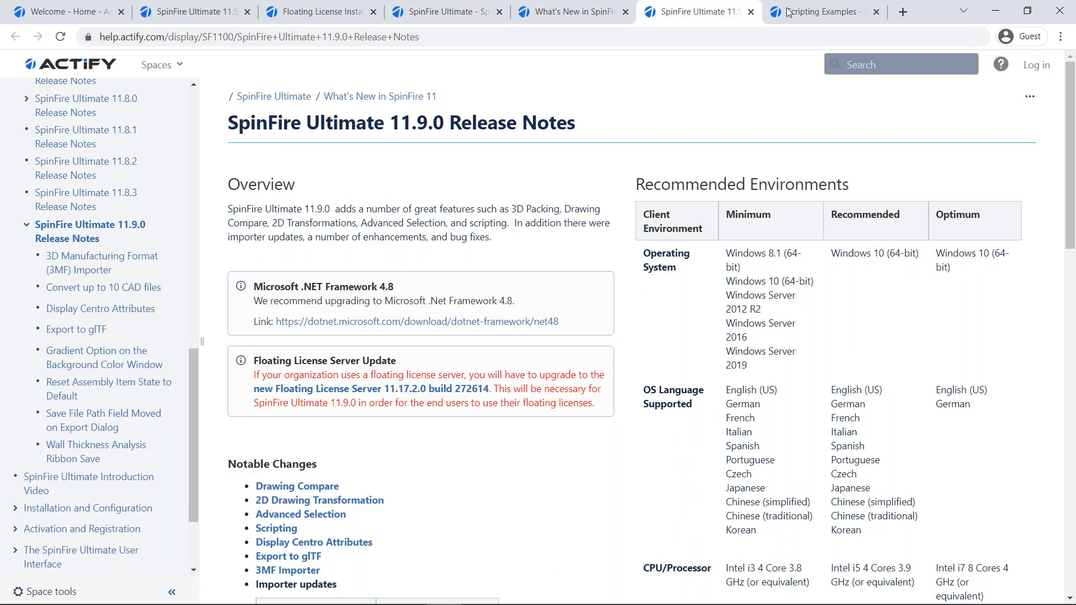
click(805, 14)
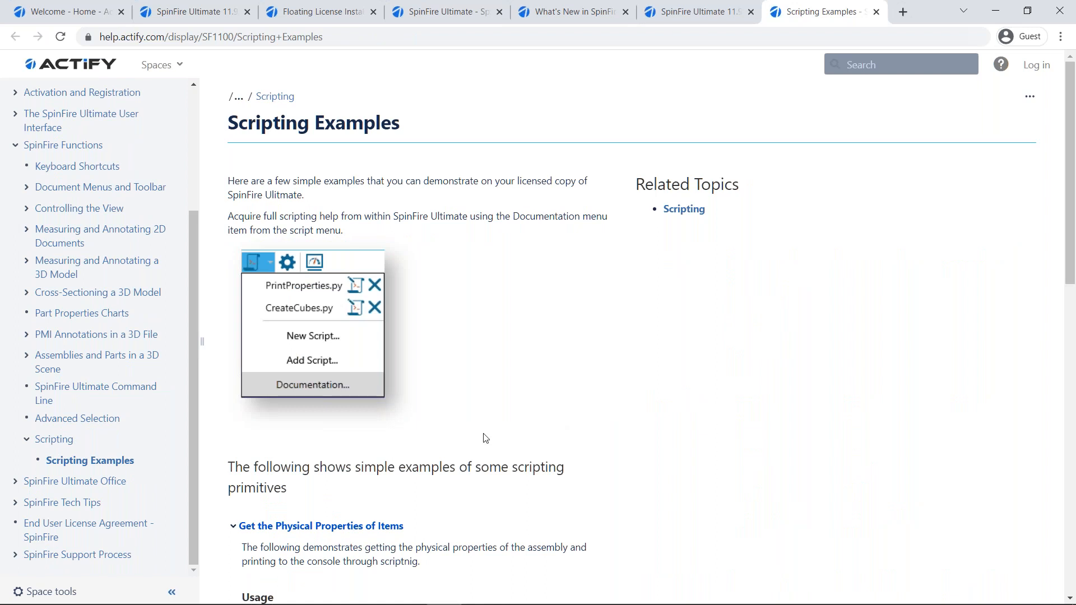
scroll(116, 273, up, 3)
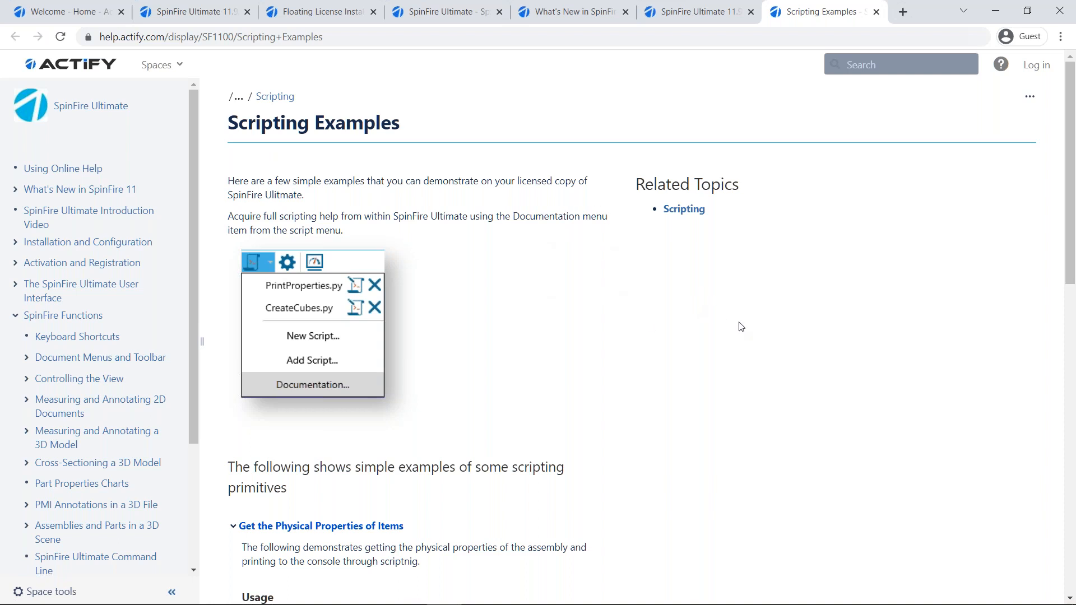
Examine the "List physical properties for model" sample script, highlighting its whole code temporarily.
scroll(744, 353, down, 4)
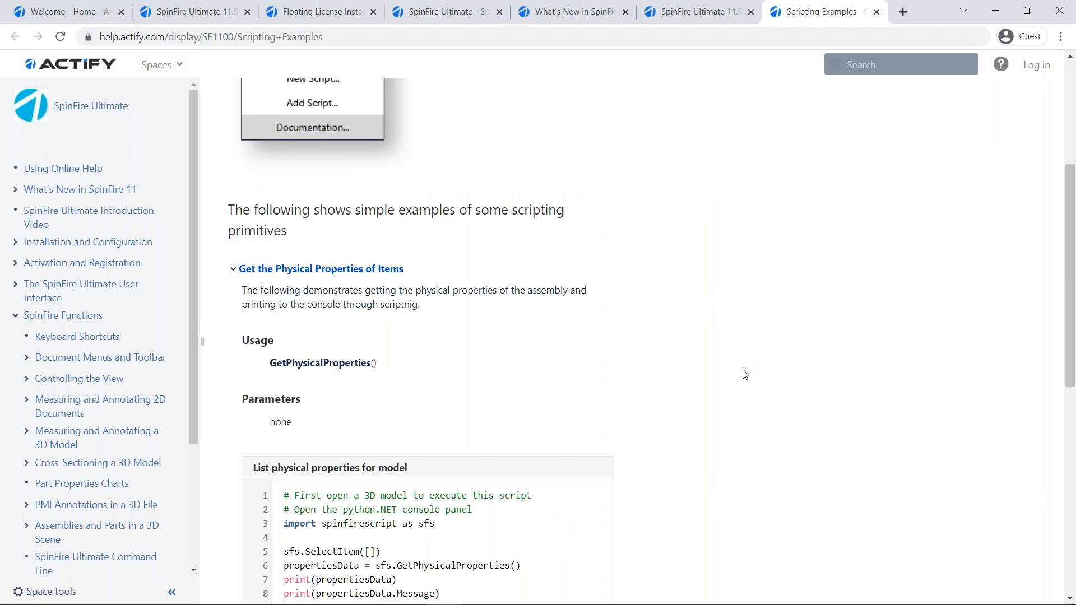
scroll(744, 370, down, 4)
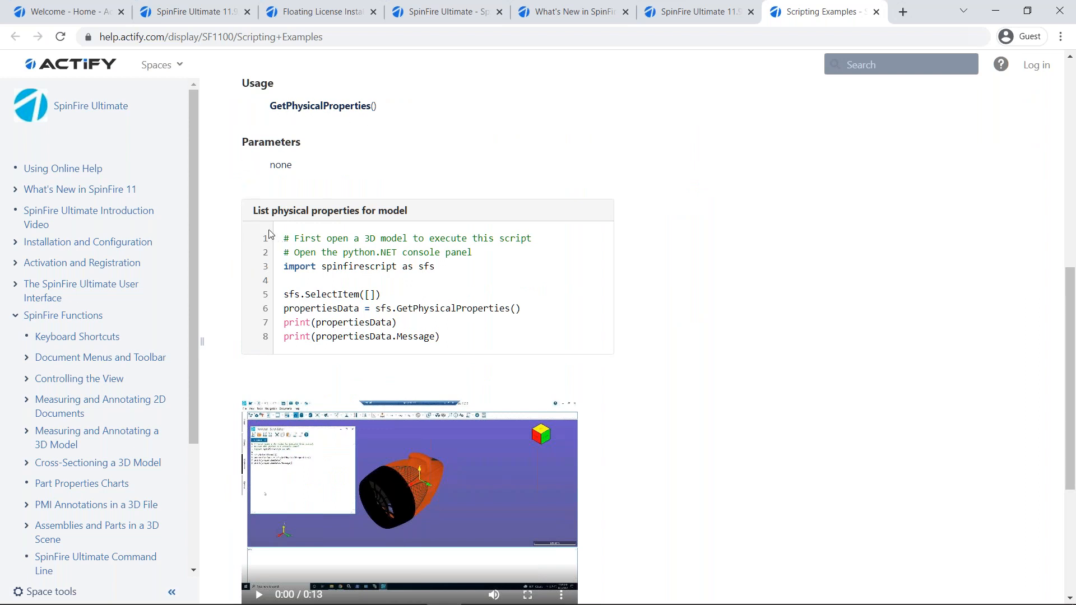
drag(285, 238, 441, 337)
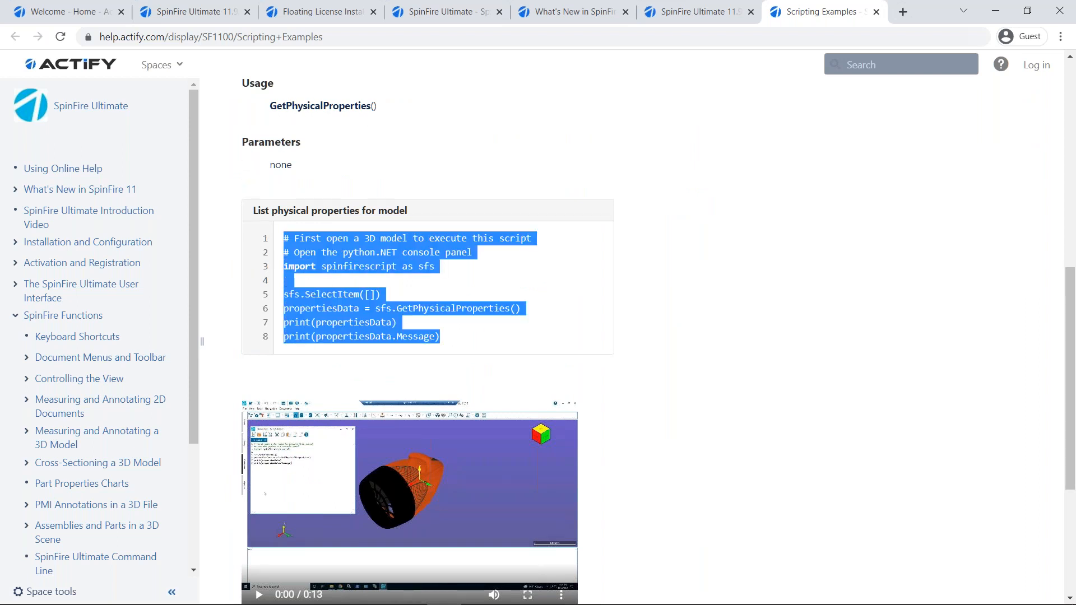
click(297, 276)
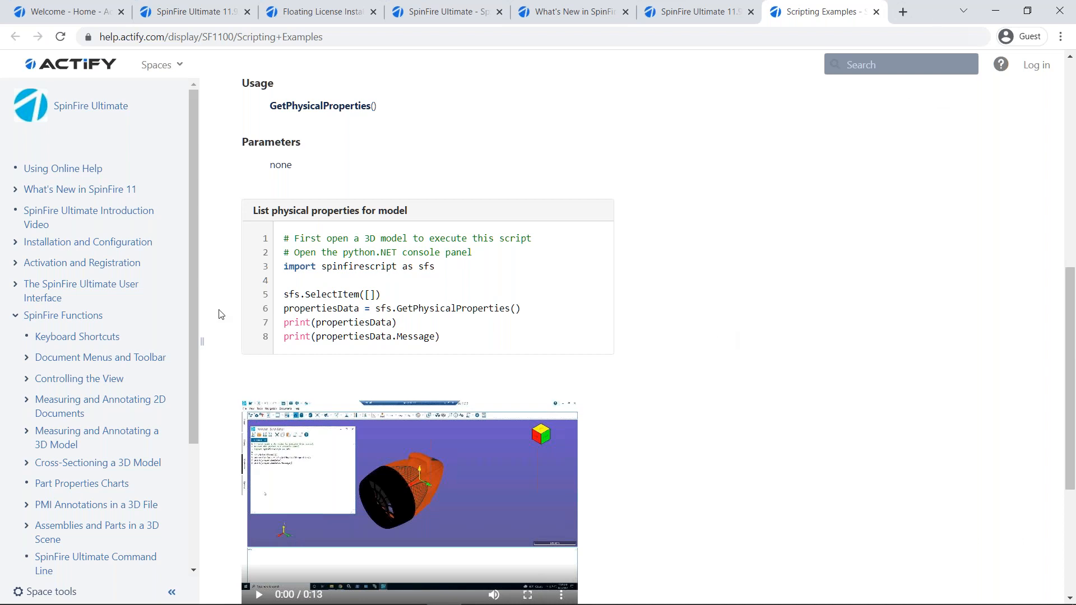
Switch to SpinFire Ultimate and open the importer options.
key(alt+Tab)
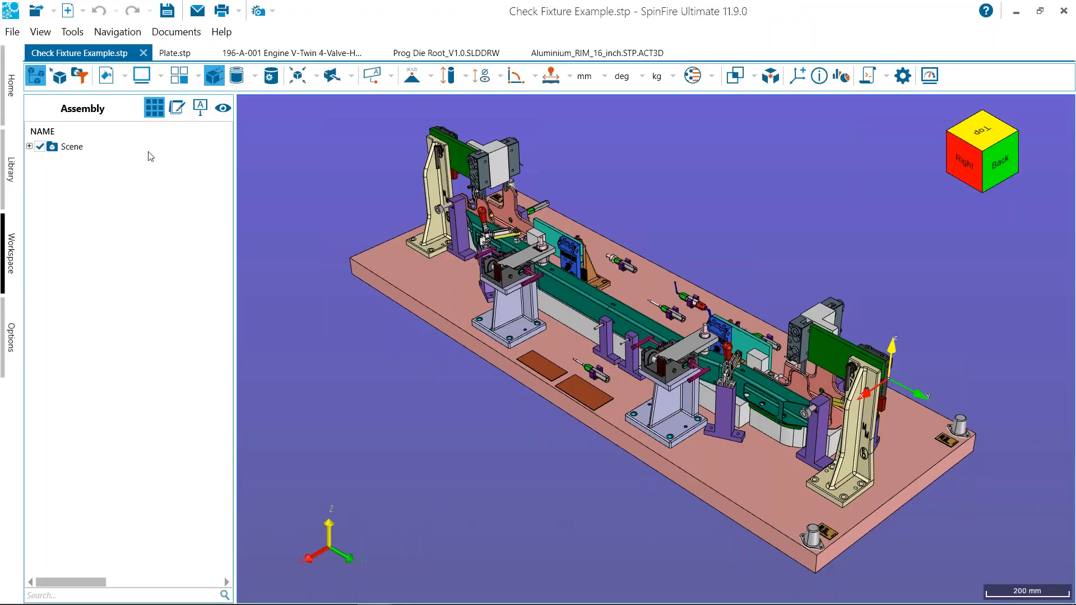
click(13, 367)
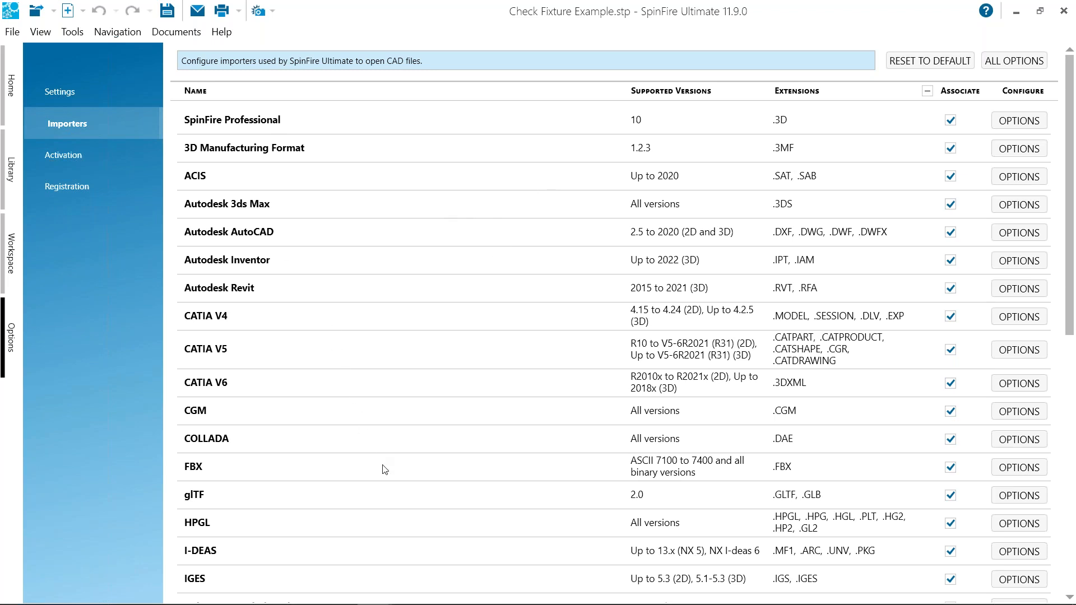
Examine the list of CAD importers with their supported versions and file extensions, and return to its beginning.
scroll(384, 469, down, 8)
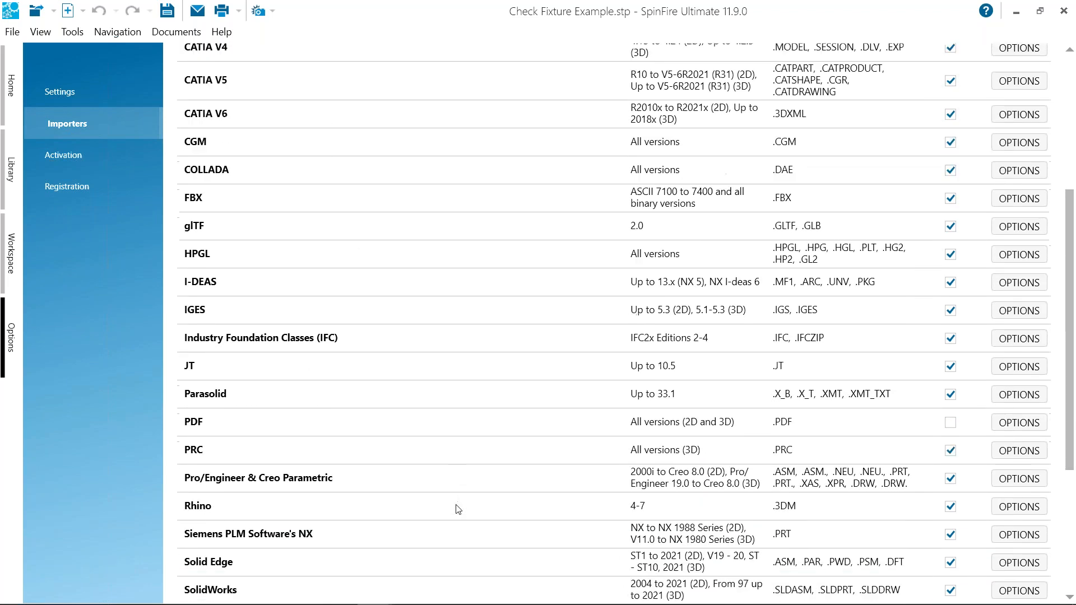
scroll(463, 505, down, 5)
scroll(409, 497, up, 10)
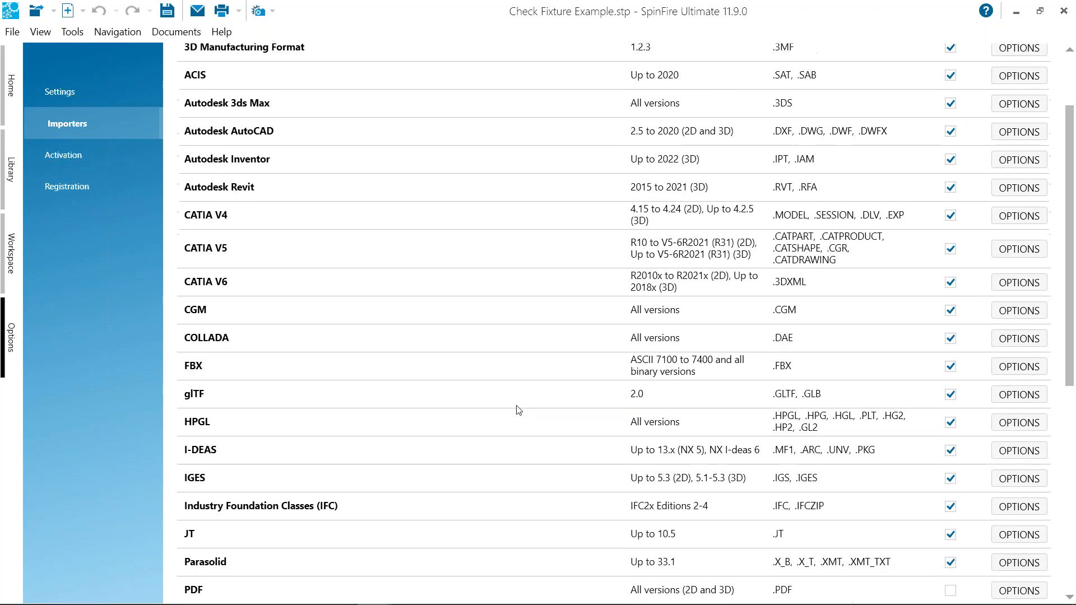
scroll(517, 410, up, 3)
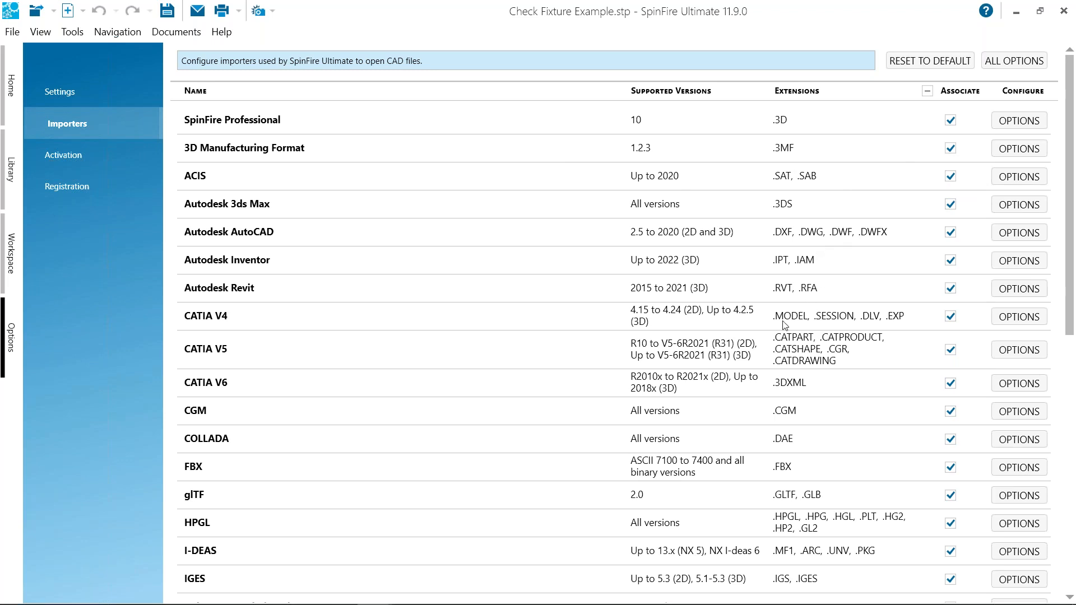
mouse_move(1072, 206)
mouse_down()
mouse_move(1074, 355)
mouse_move(1074, 187)
mouse_up()
Return to the Check Fixture Example.stp workspace and review its available export formats, including 3MF.
click(10, 253)
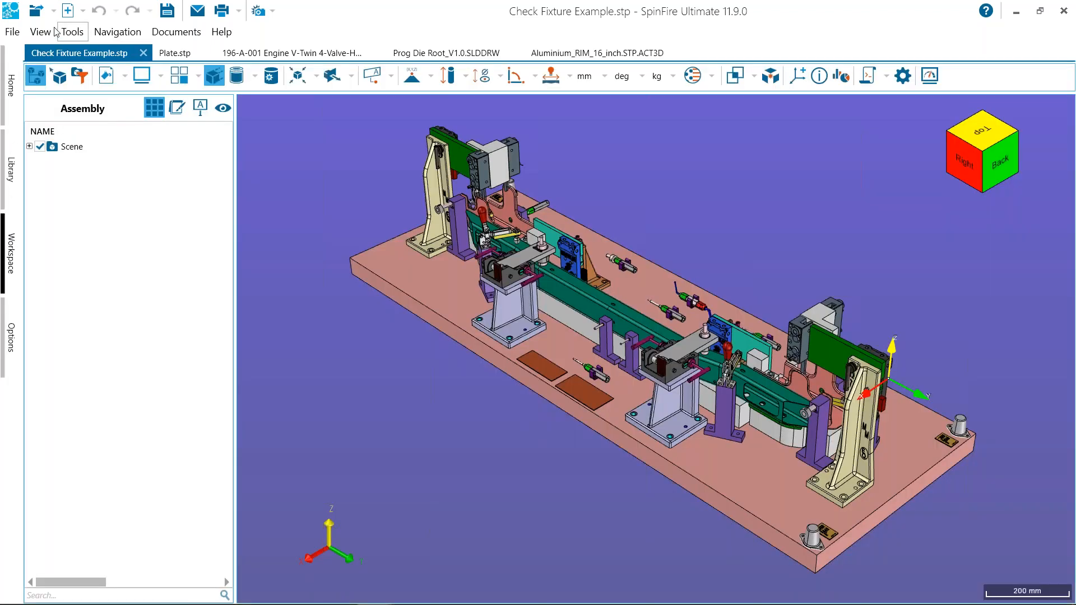
click(14, 32)
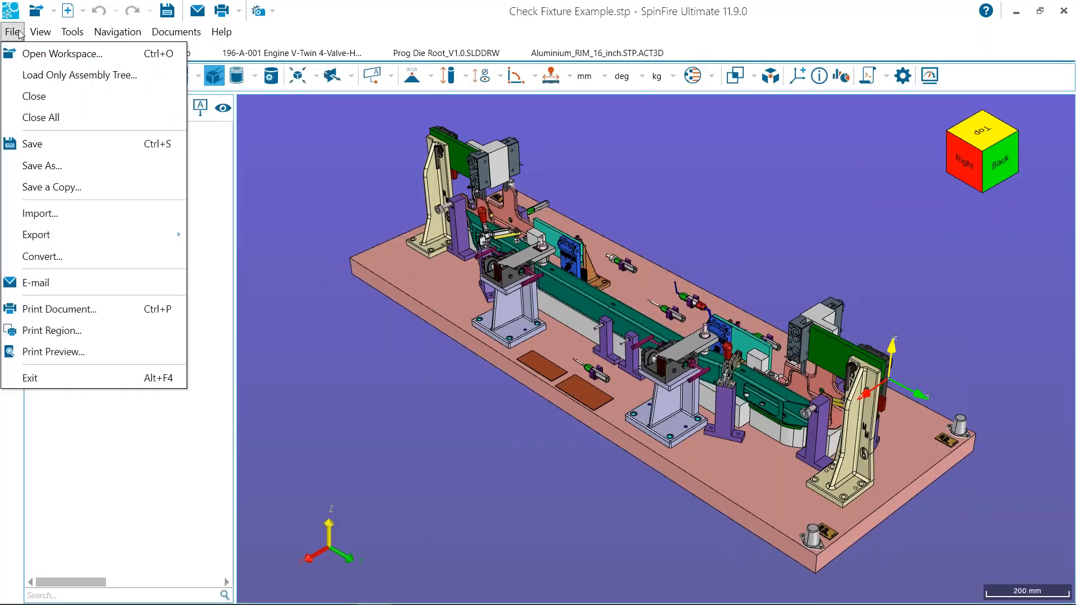
mouse_move(36, 237)
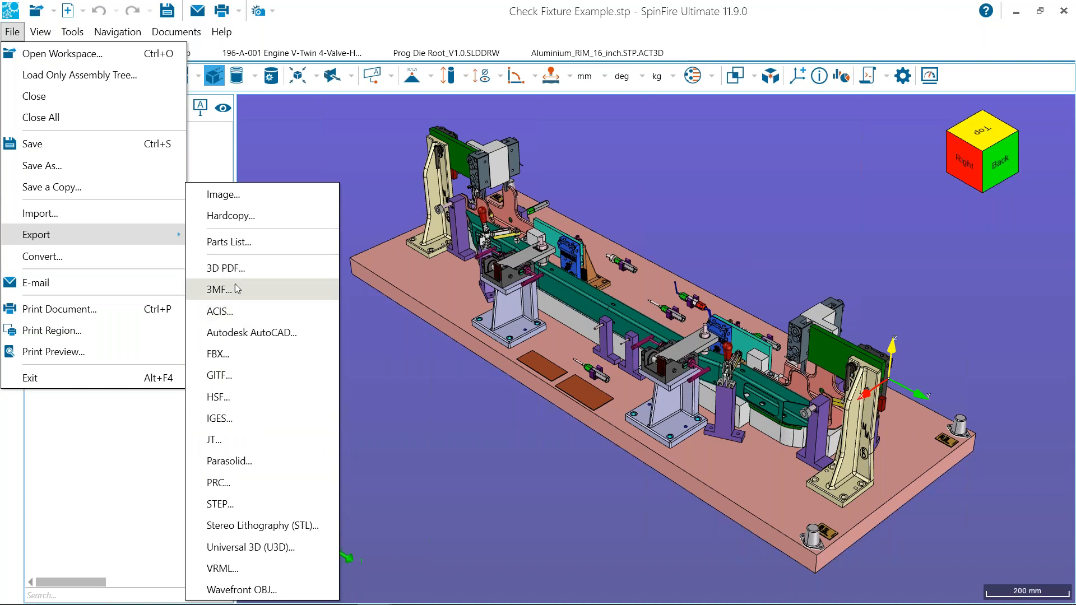
click(304, 130)
Switch to the Plate.stp document and review its 3MF export settings, leaving without exporting.
click(163, 56)
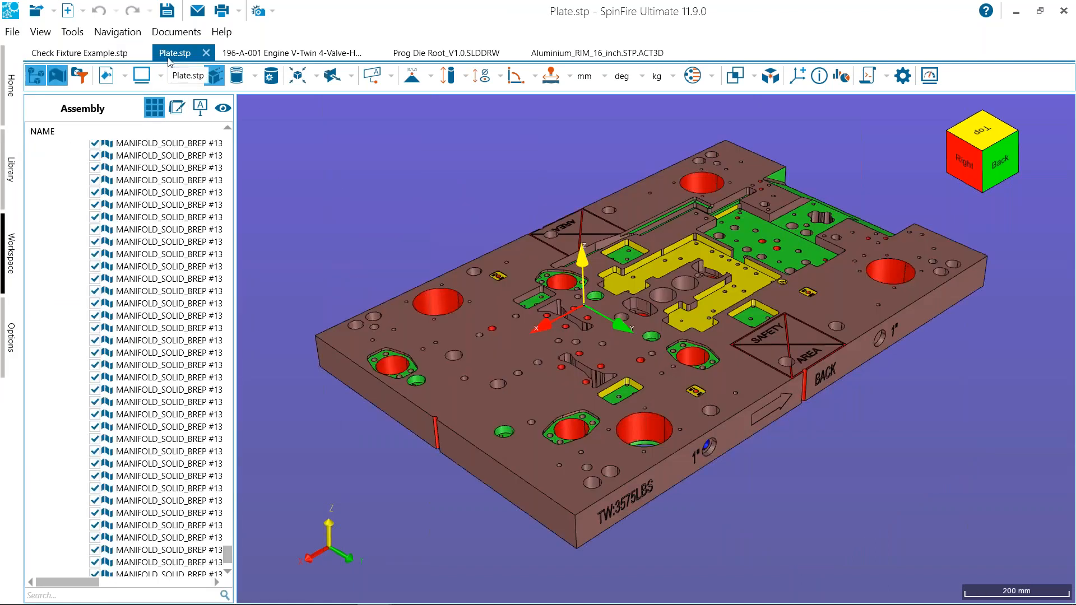
click(14, 33)
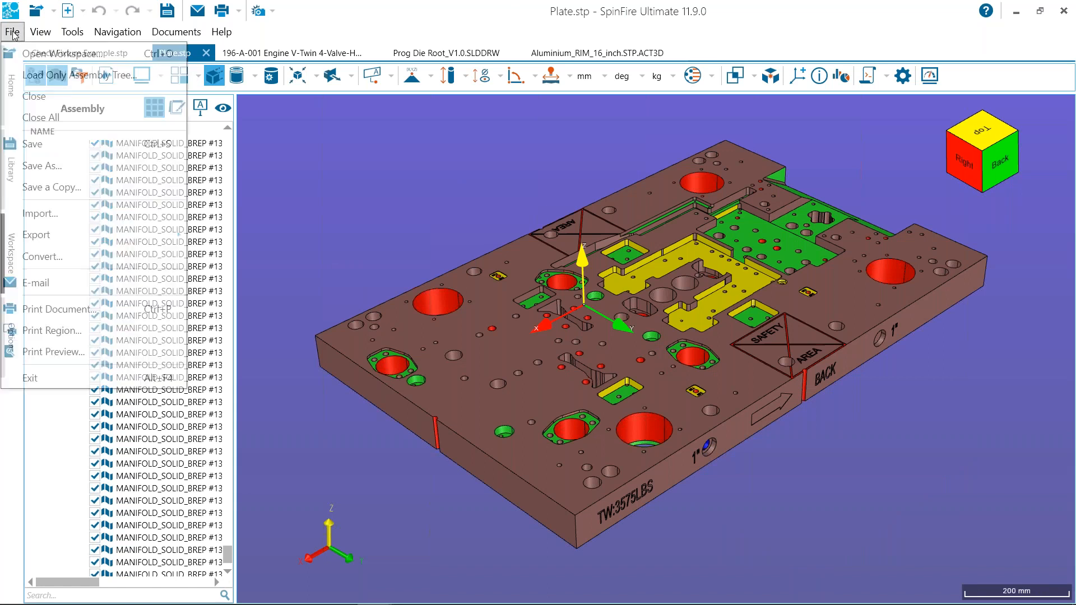
mouse_move(51, 234)
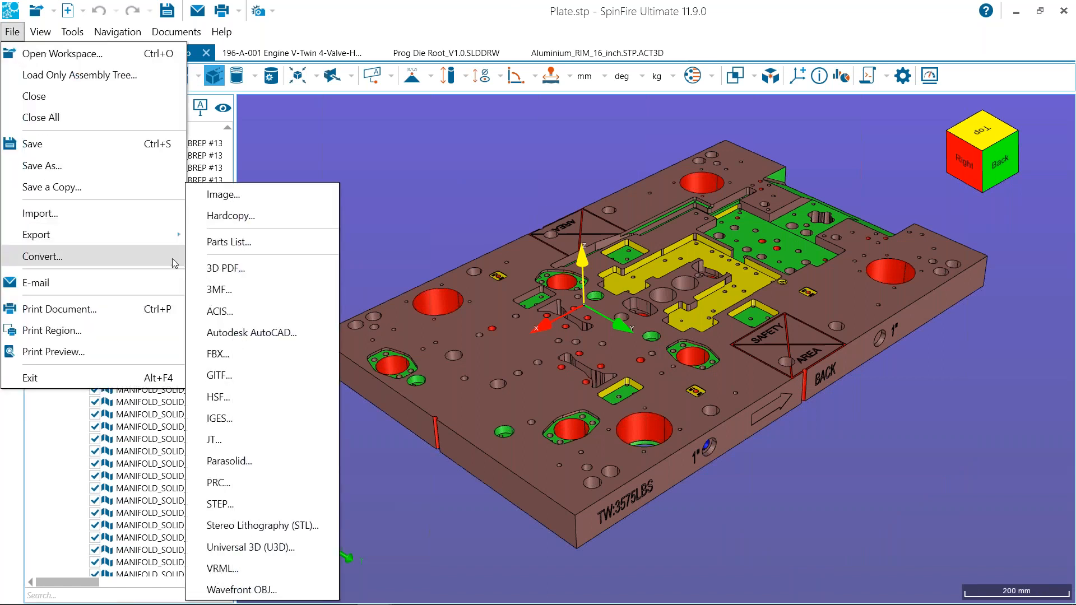
click(235, 299)
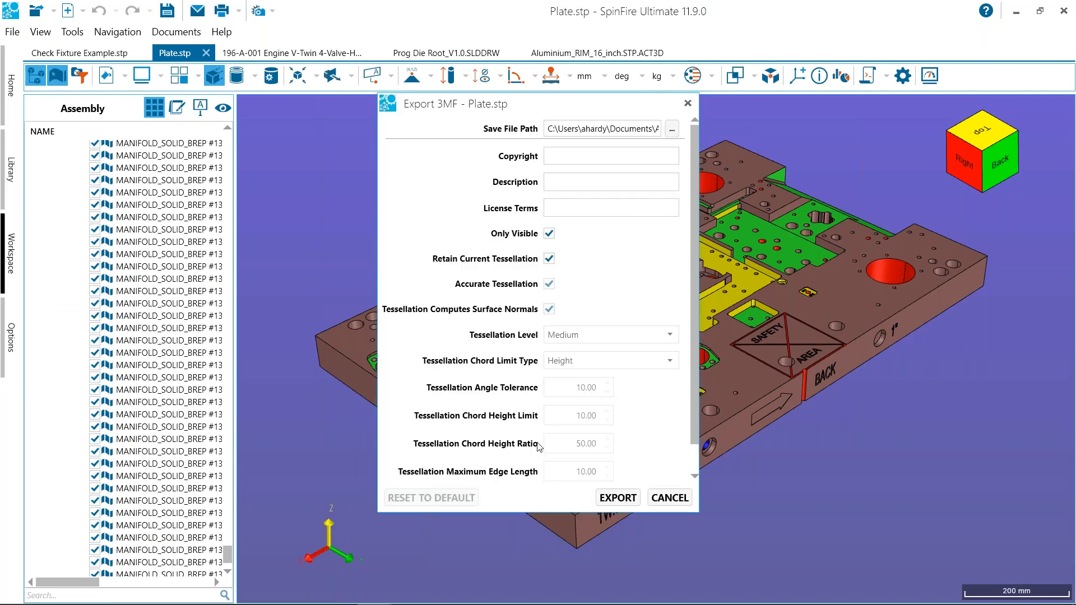
scroll(529, 398, down, 1)
click(670, 498)
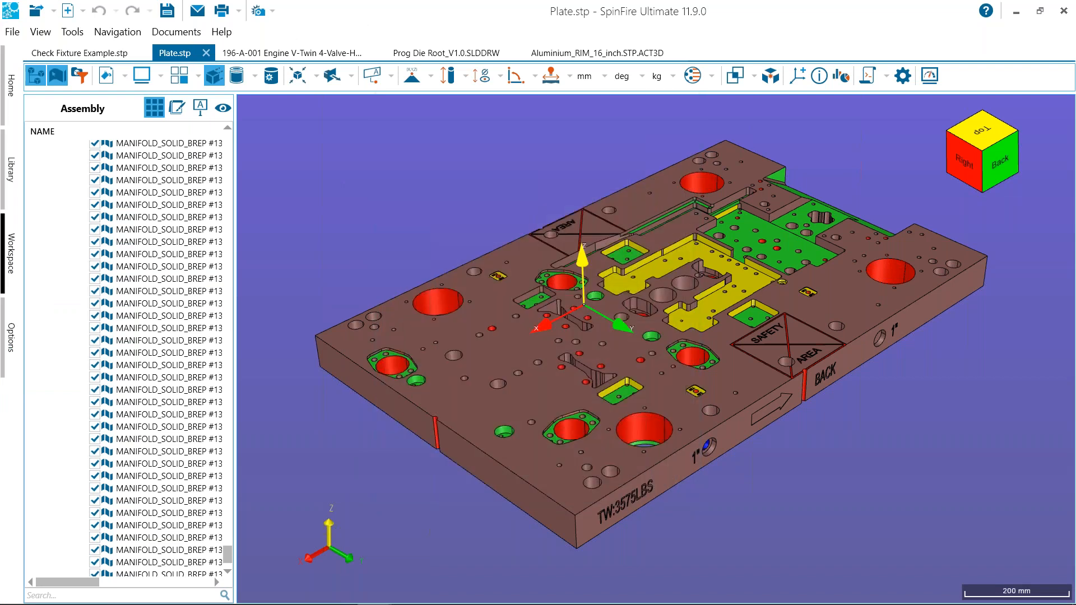
Arrange the 3D Data folder window beside a blank Word document and insert Plate.stp.3mf into the page.
drag(148, 0, 374, 162)
click(492, 307)
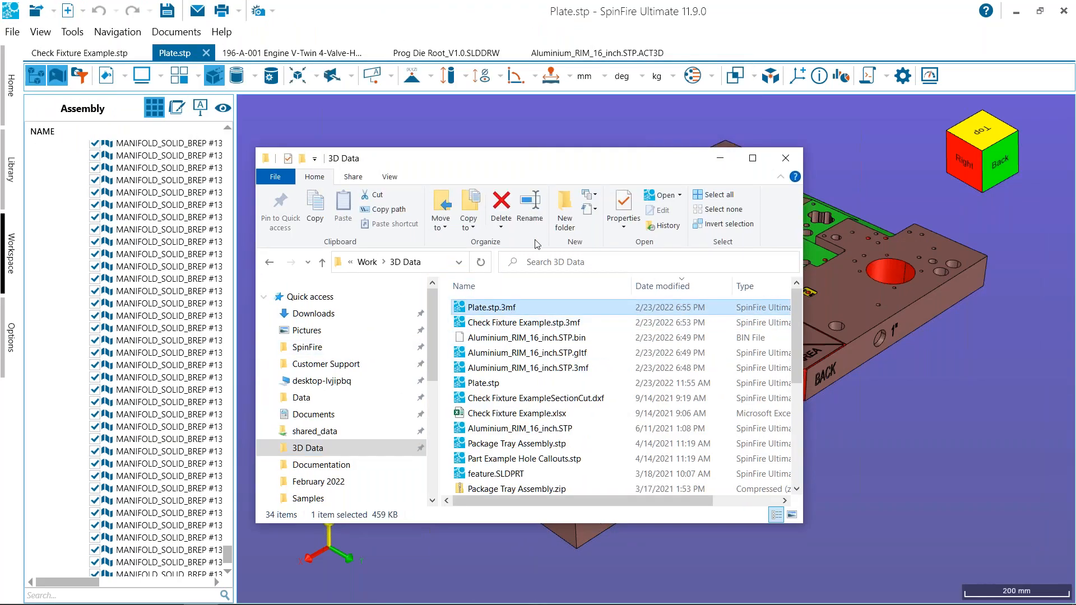
drag(545, 172, 367, 73)
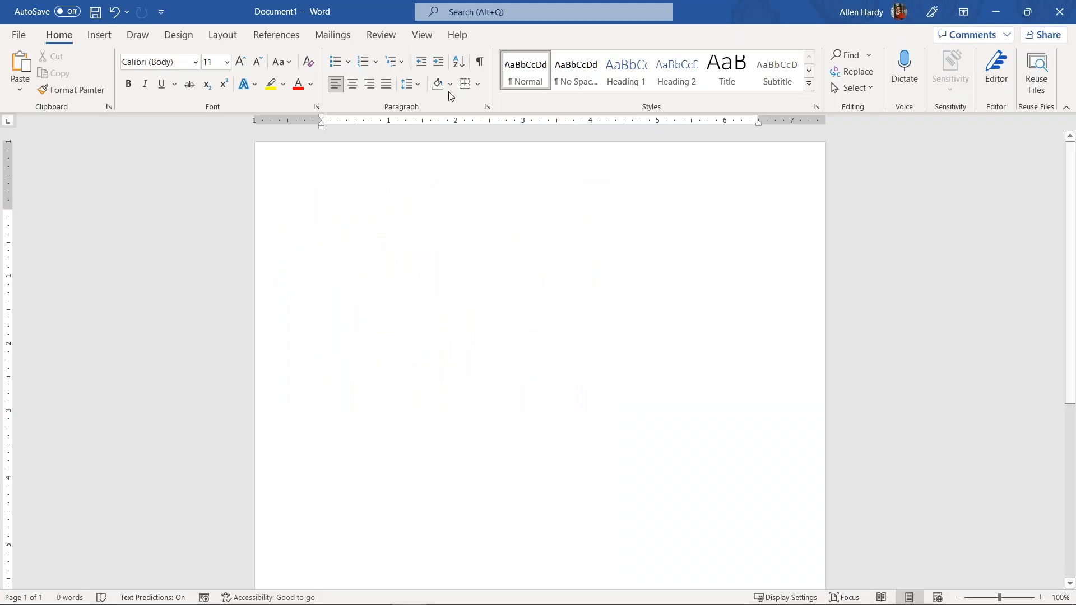
drag(373, 8, 815, 104)
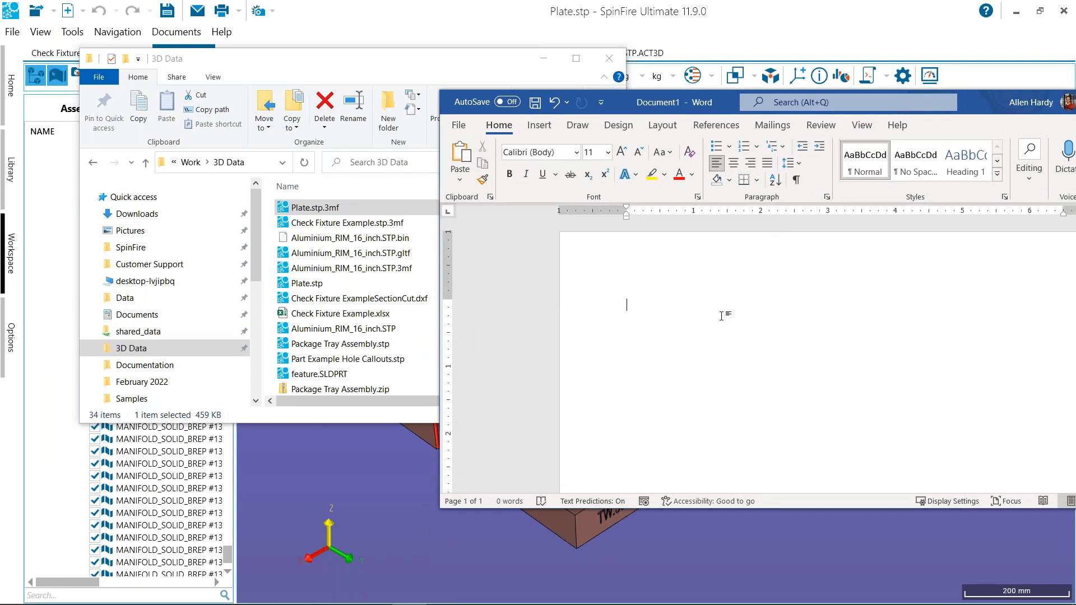
drag(314, 207, 685, 359)
Maximize Word, enlarge the inserted plate model to about 5 inches wide and rotate it to an angled 3D view.
drag(897, 115, 738, 89)
click(953, 92)
click(482, 218)
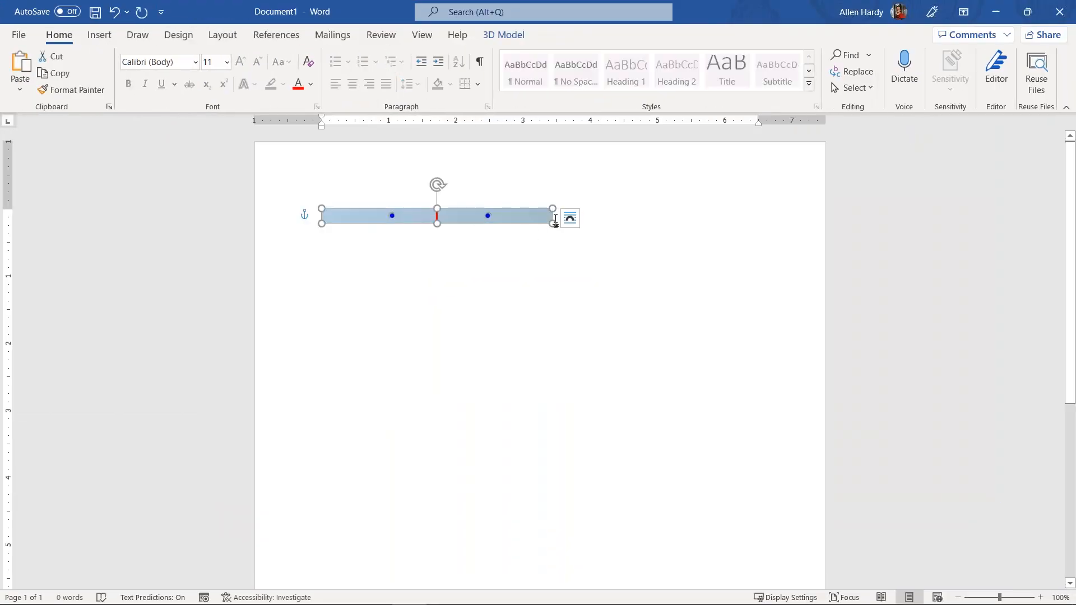
drag(552, 224, 669, 354)
drag(495, 283, 577, 392)
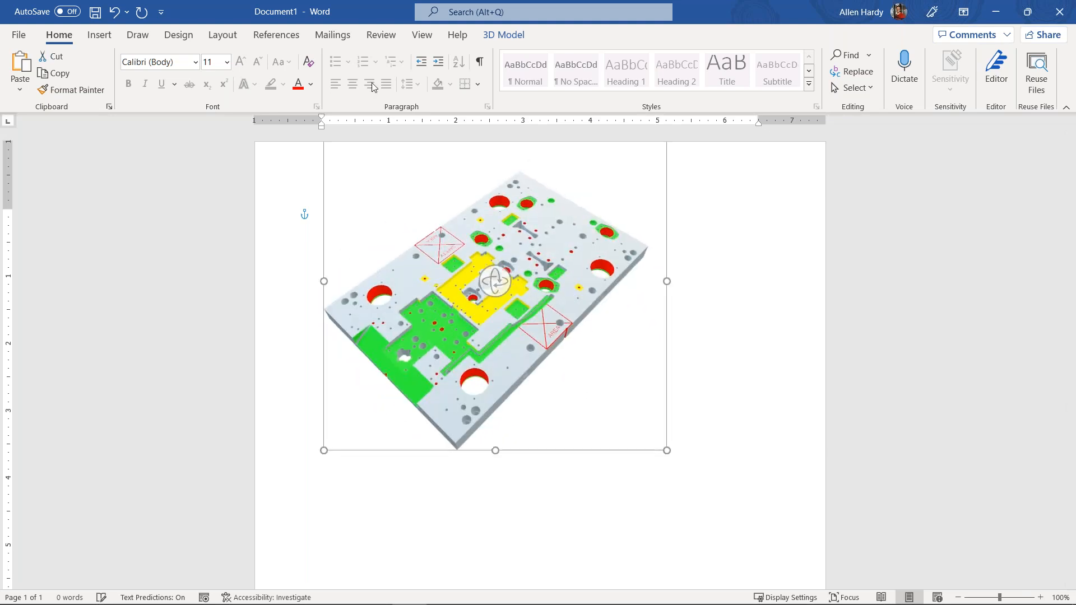
Minimize Word and the folder window, and review the export formats for Check Fixture Example.stp in SpinFire Ultimate.
click(997, 14)
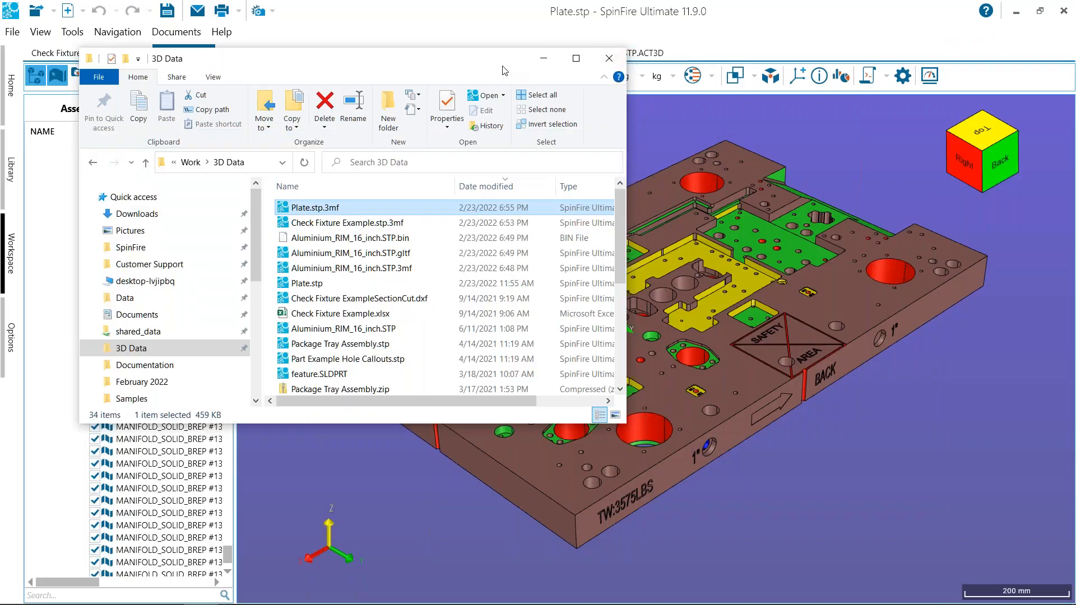
click(543, 58)
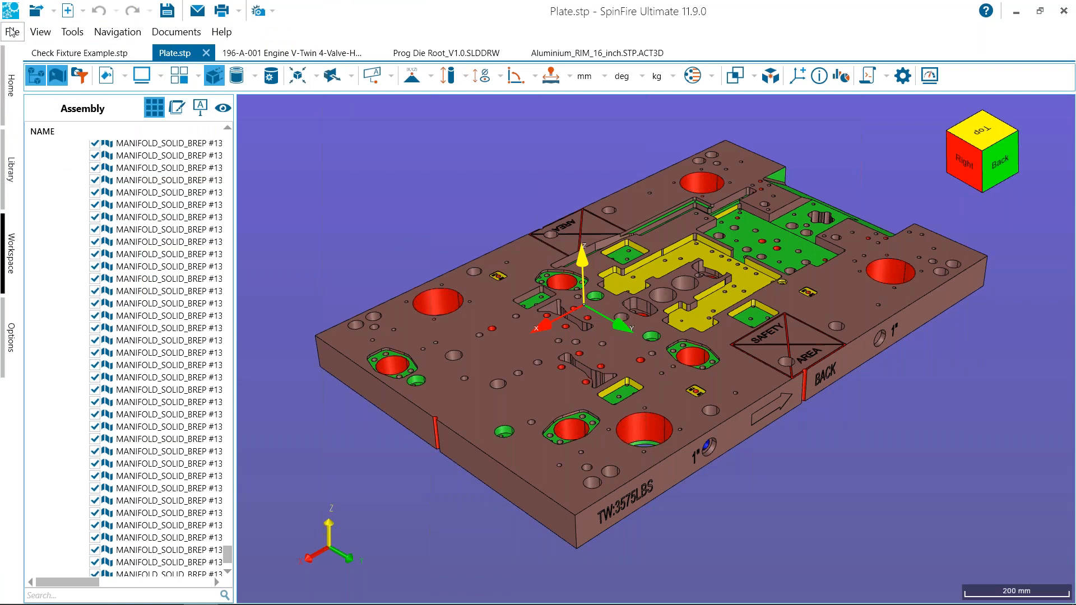
click(79, 53)
click(12, 32)
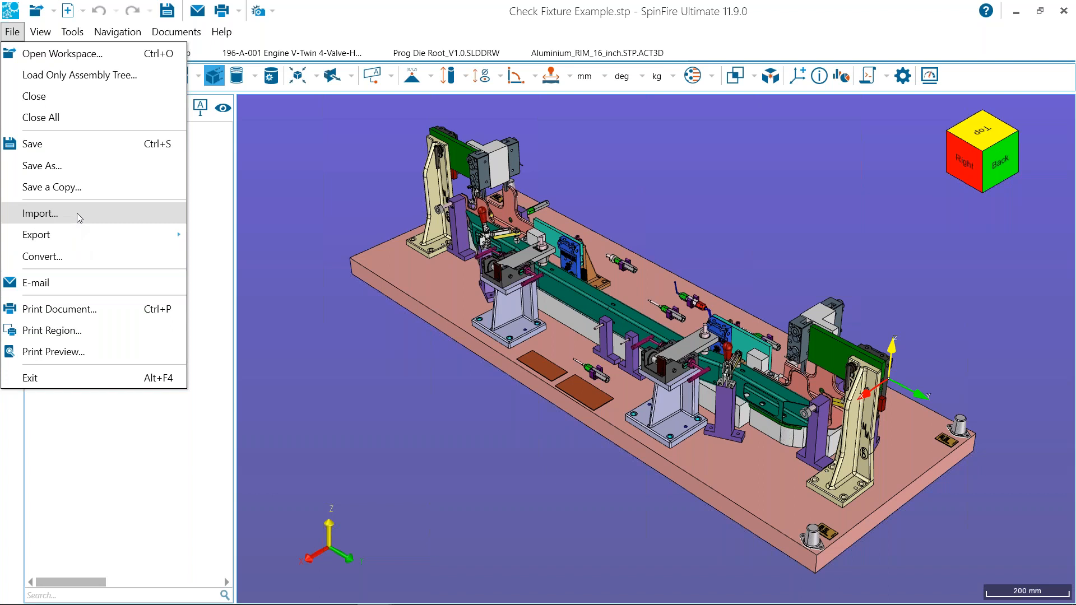
mouse_move(69, 231)
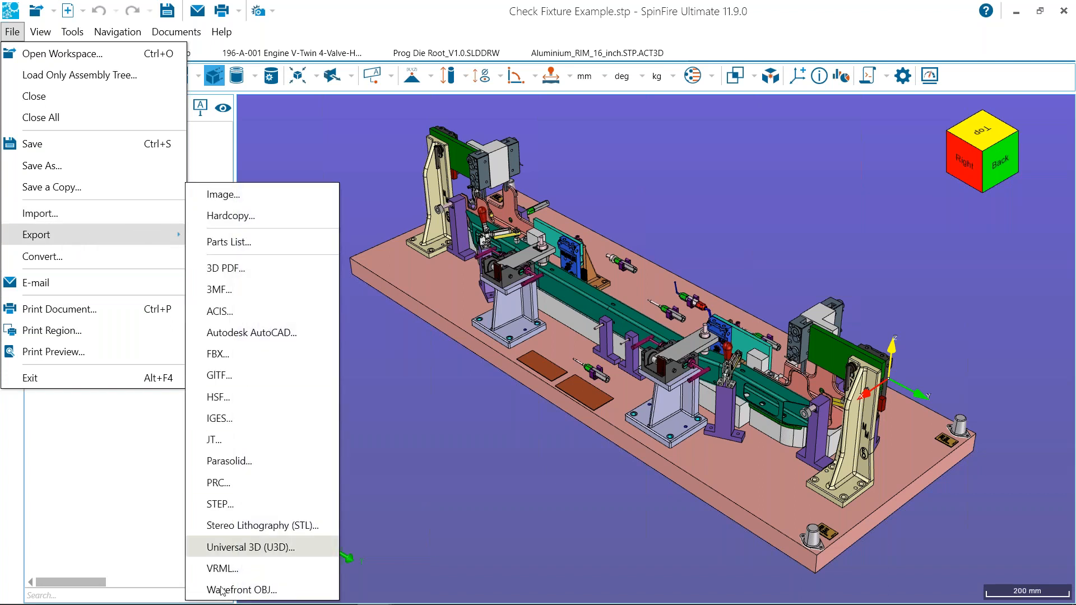
Open the Convert tool and add all CATIA files in CV5_Aquo_Bottle, from _Aquo Bottle.CATProduct to Water_Bottle_V1.CATPart.
click(80, 257)
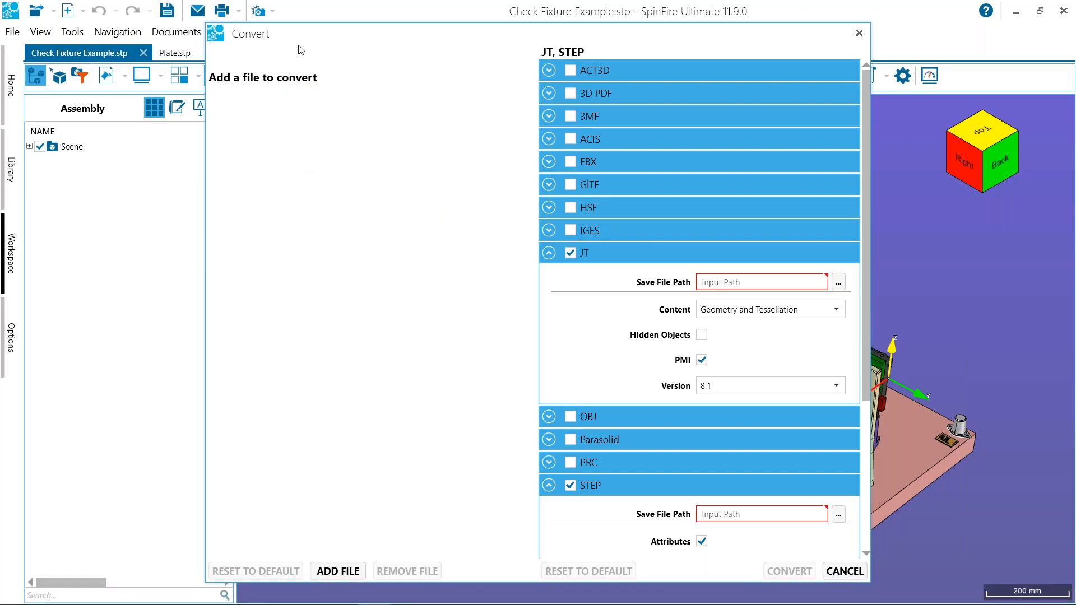
click(352, 576)
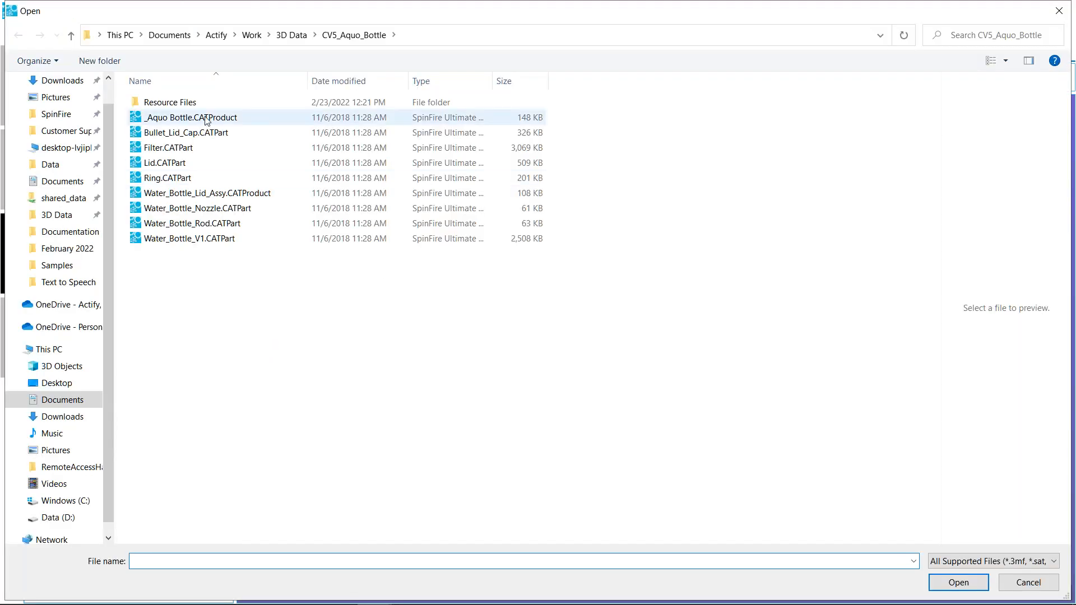
click(207, 117)
shift+click(168, 241)
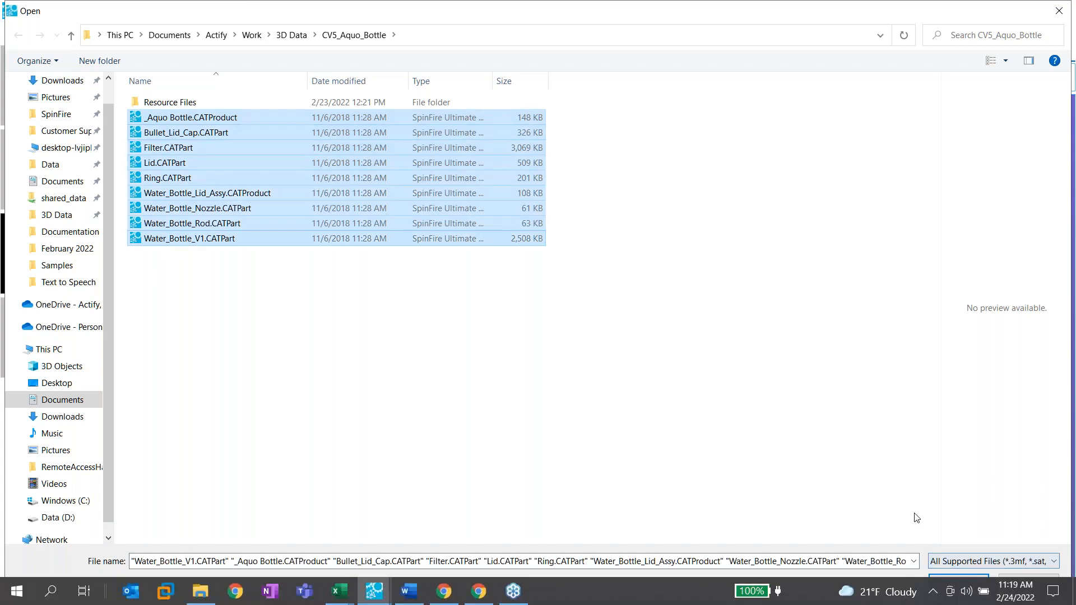
click(944, 581)
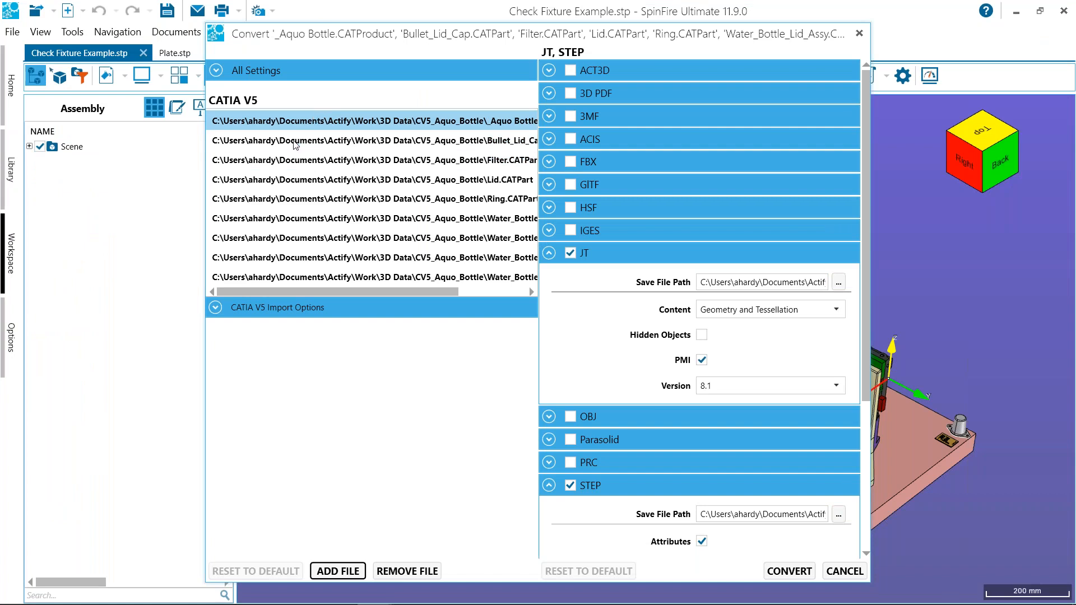
Examine the added file names and the JT and STEP output options, including the choices of STEP format.
drag(308, 294, 415, 296)
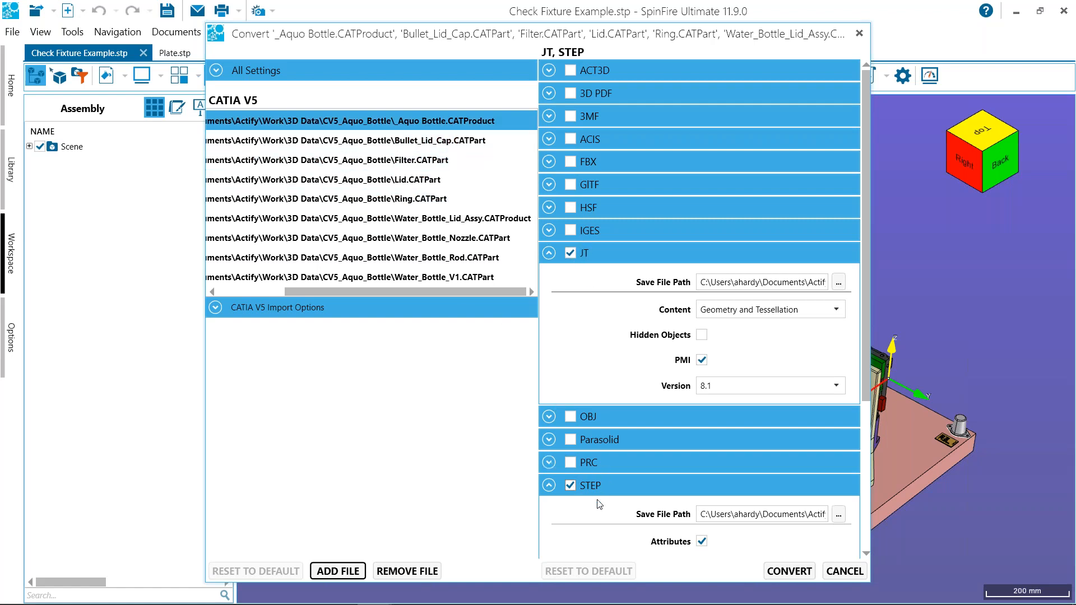
scroll(600, 505, down, 3)
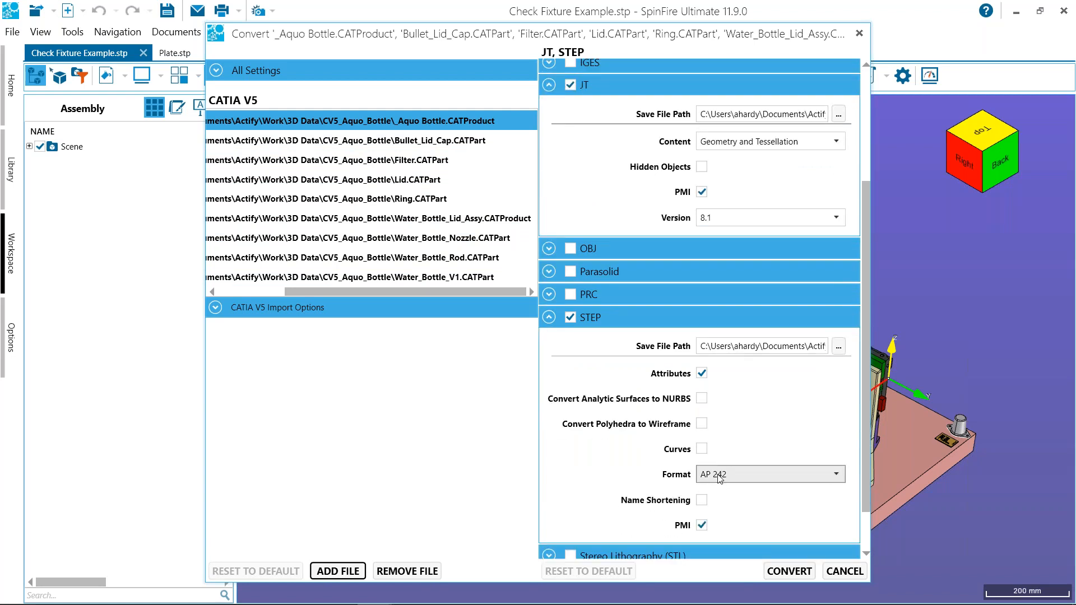
click(727, 477)
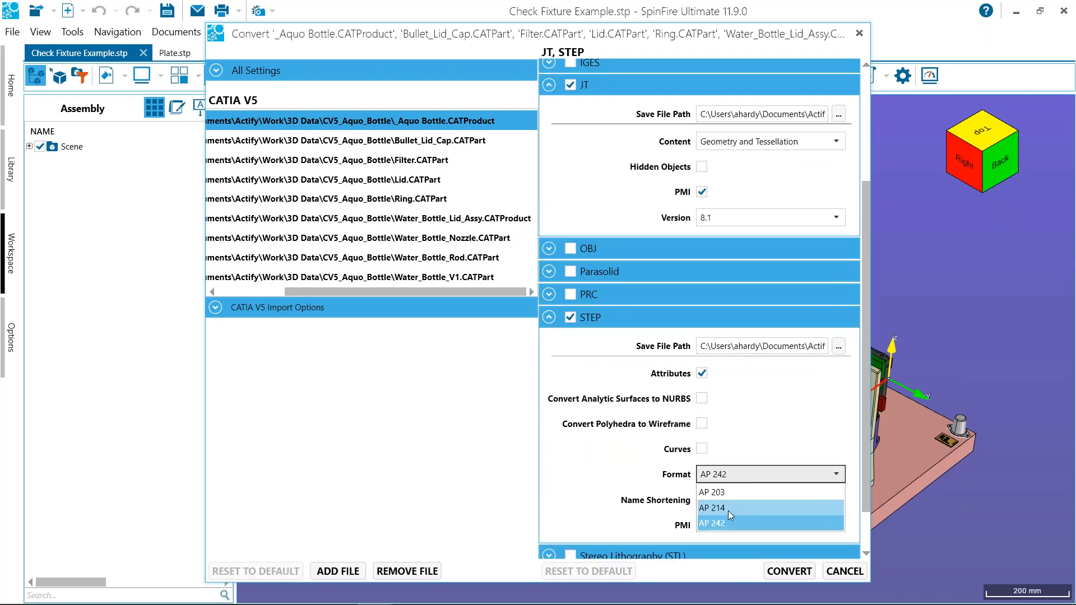
click(697, 472)
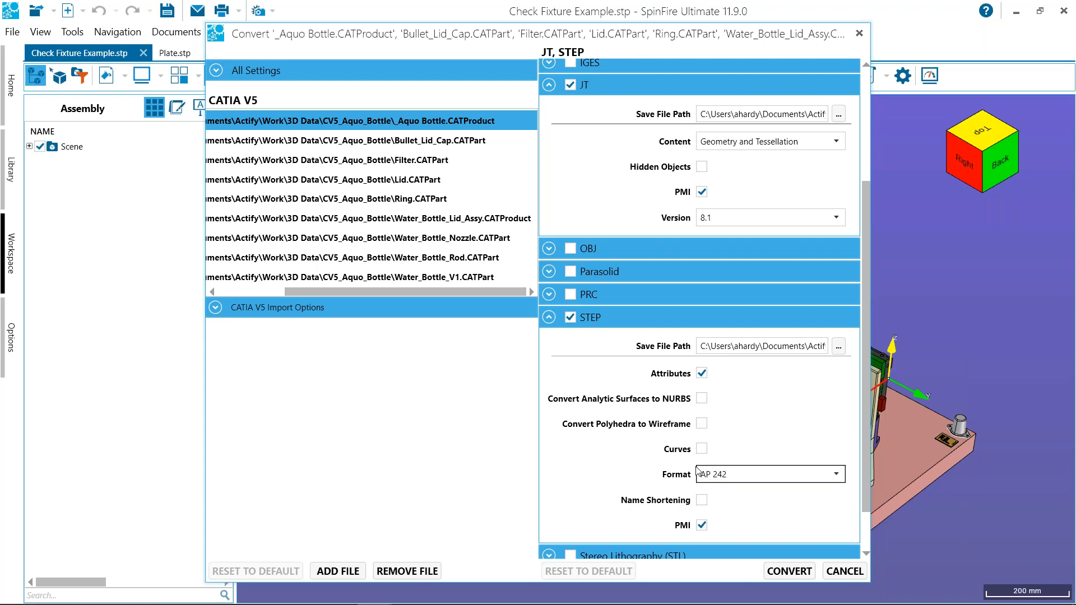
drag(866, 355, 865, 197)
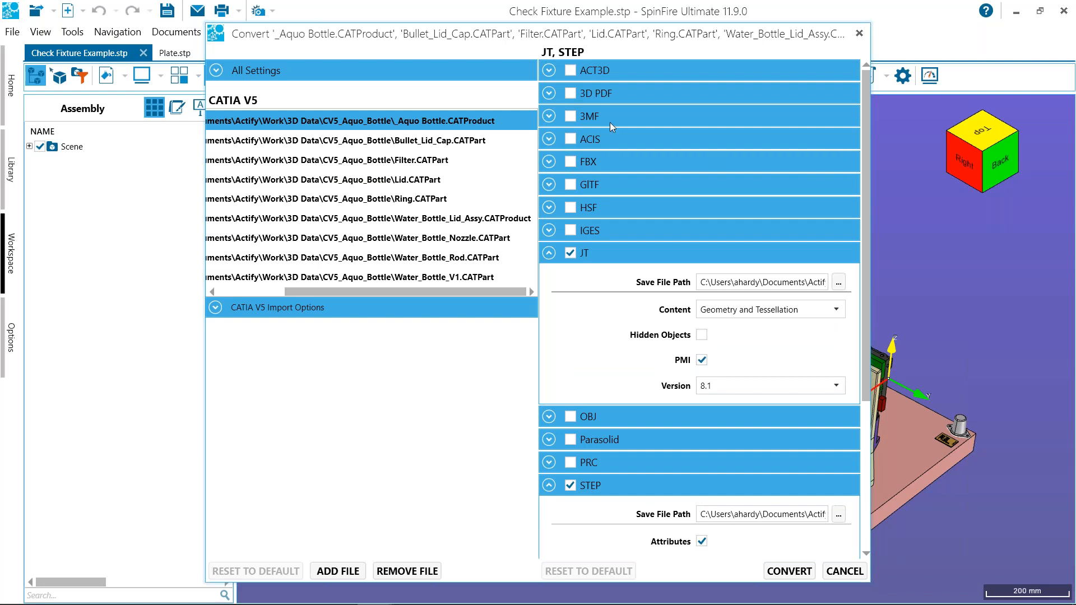
Convert the added CATIA files to JT and STEP, and enlarge the conversion status list.
click(790, 571)
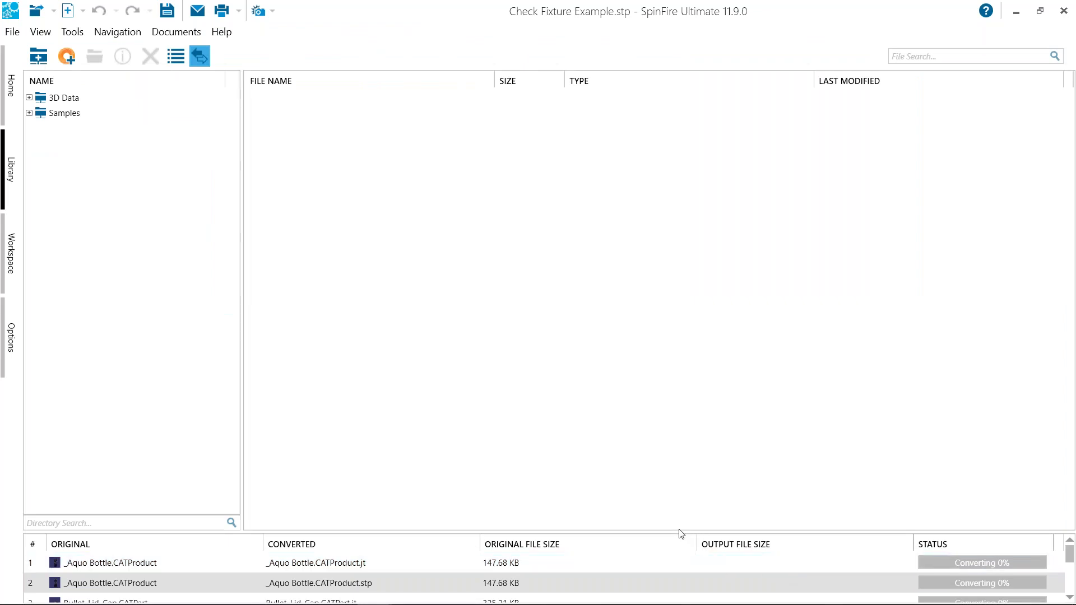
drag(678, 532, 692, 426)
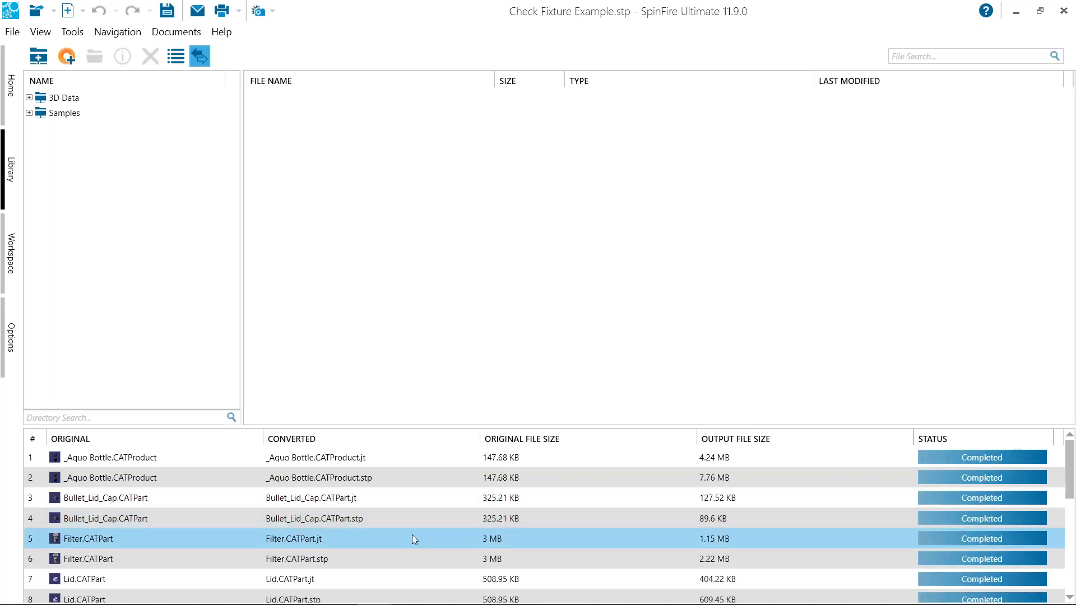
Expand the 3D Data library and show the contents of its CV5_Aquo_Bottle folder.
click(29, 98)
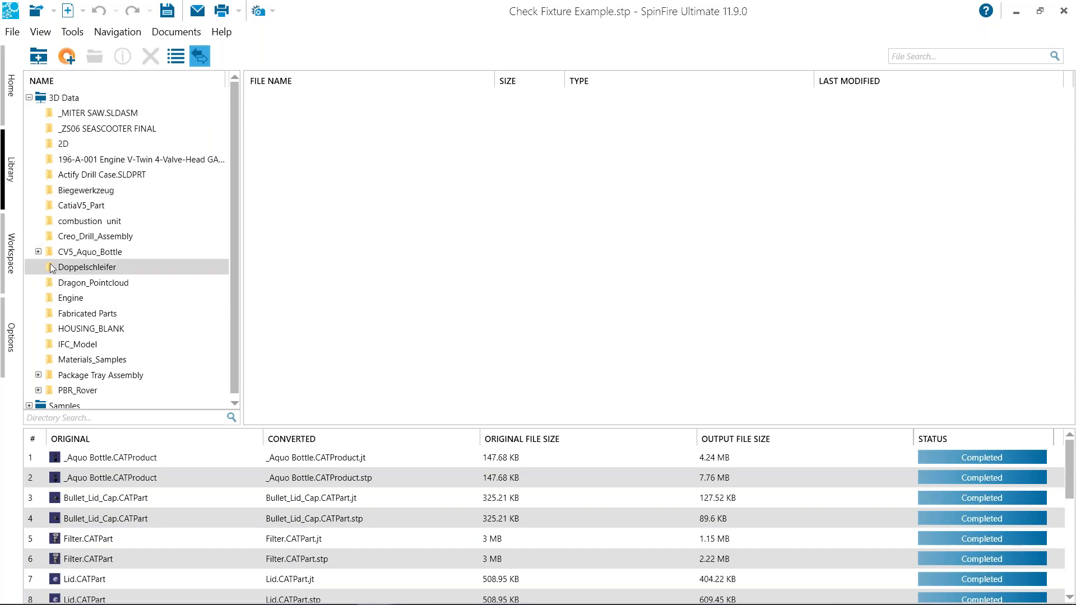
click(39, 252)
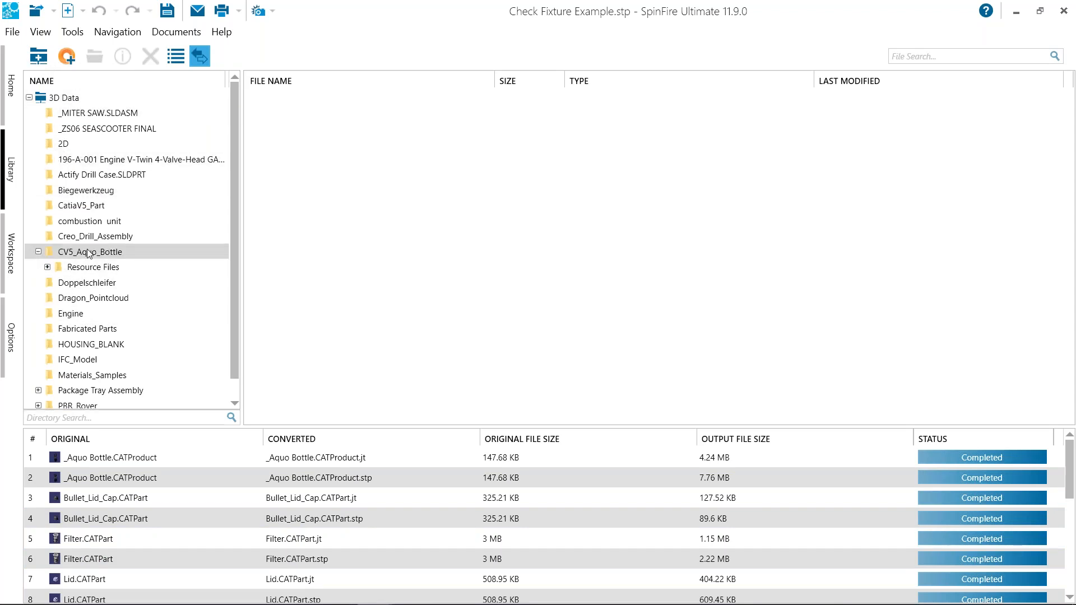
click(89, 251)
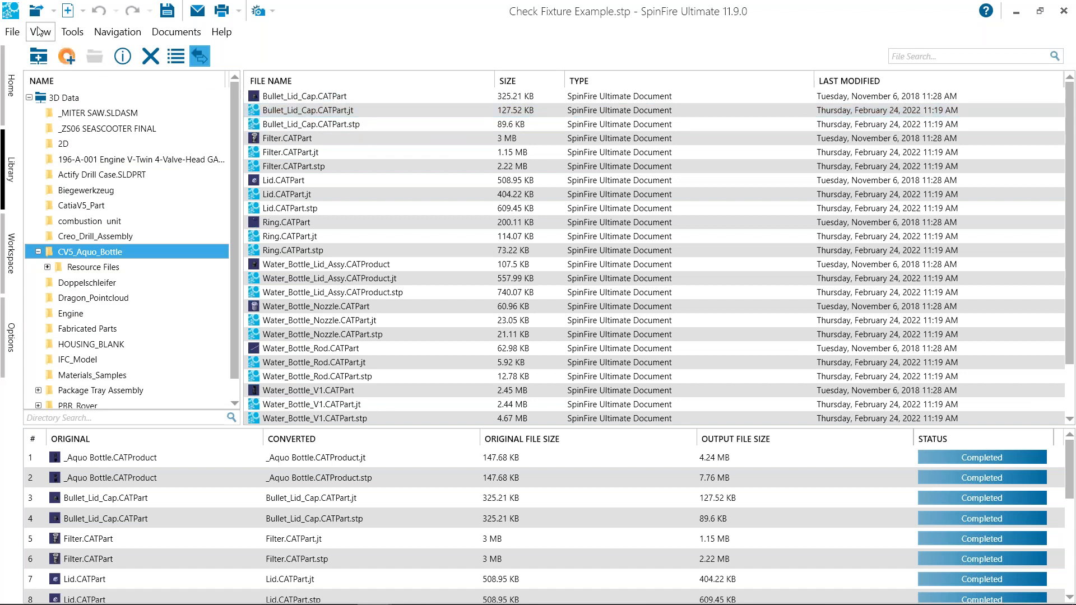
Examine the JT and STEP save path settings in the Convert tool, and close it without converting anything.
click(13, 32)
click(31, 263)
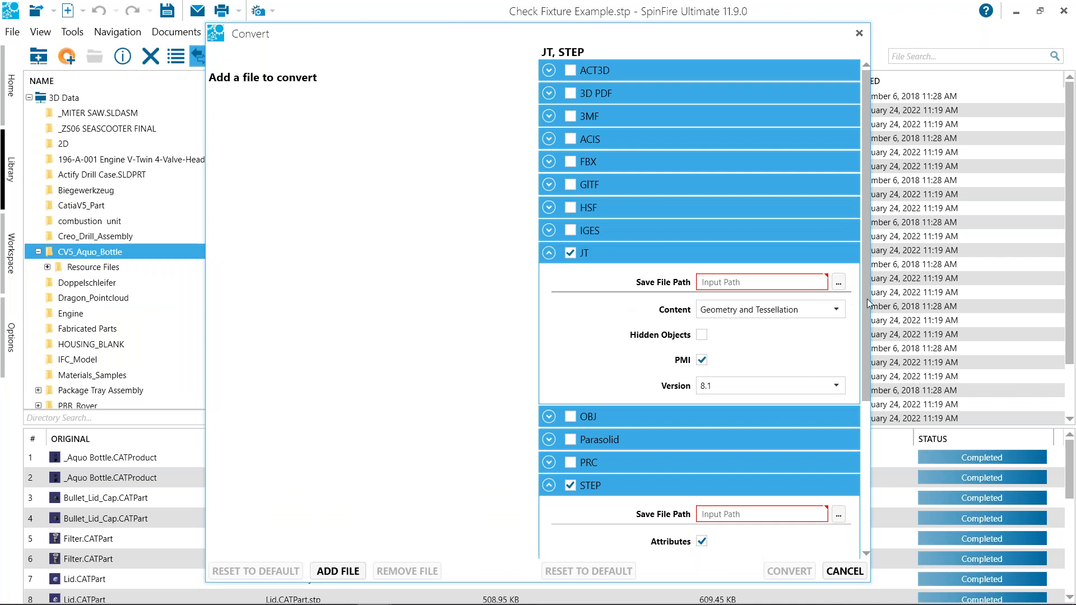
click(744, 282)
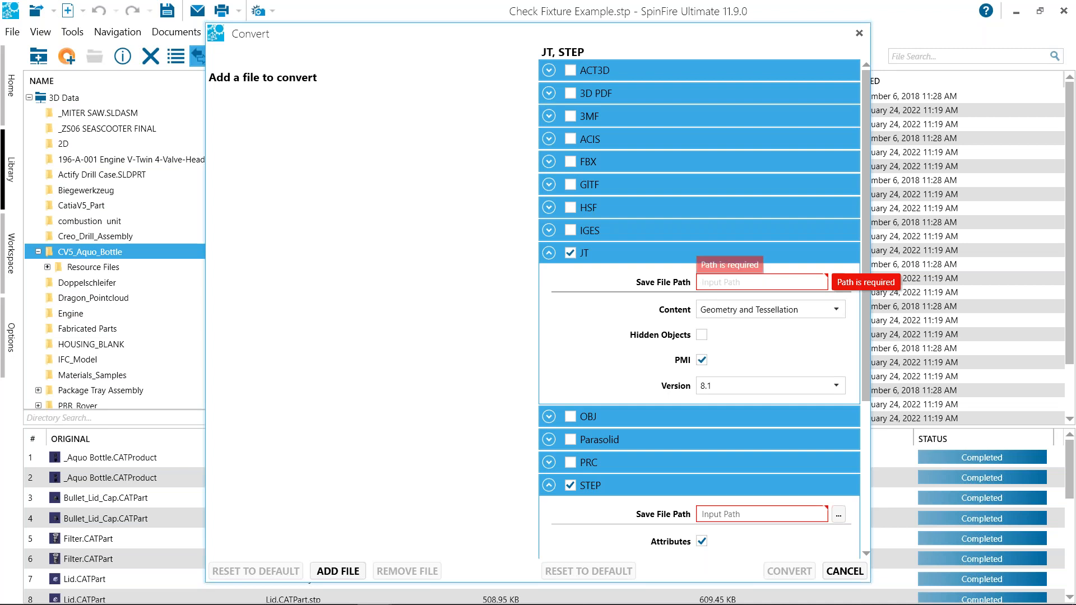
click(841, 572)
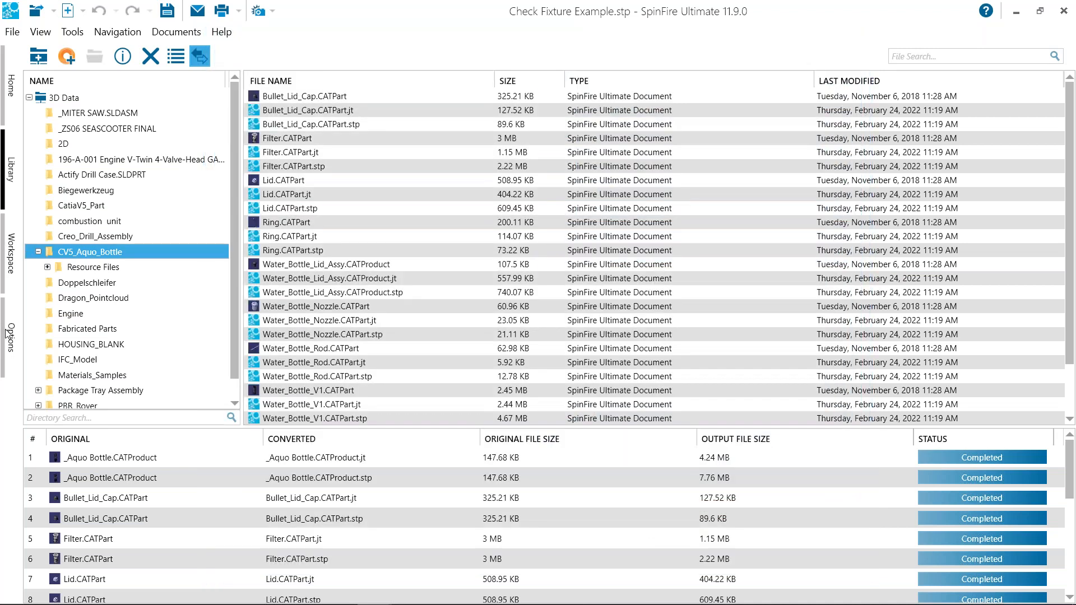
Examine the list of importers in the program options, including their supported versions and file extensions.
click(3, 331)
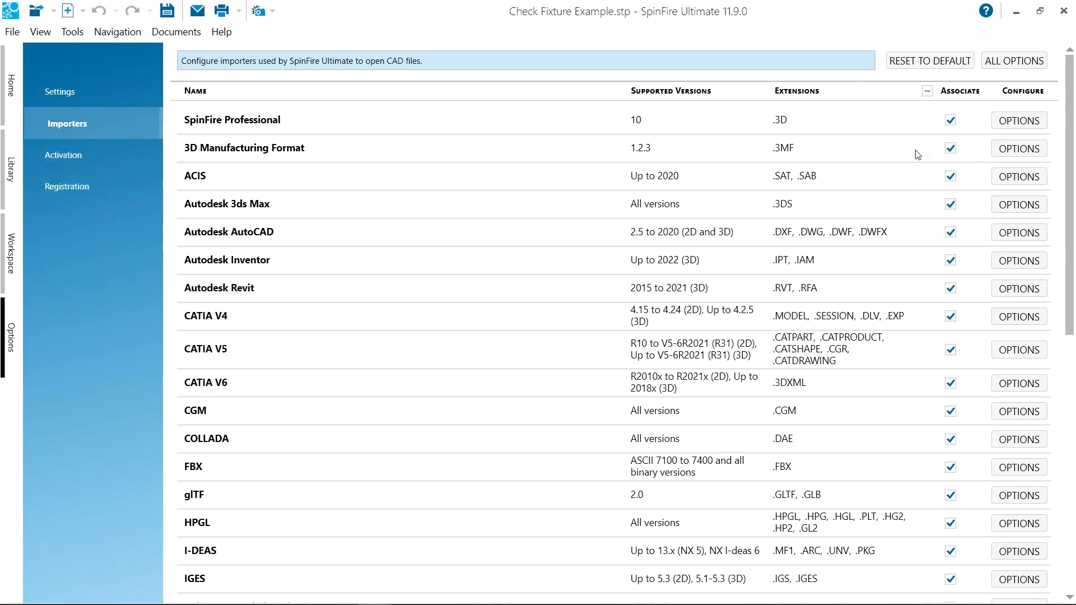
scroll(943, 422, down, 4)
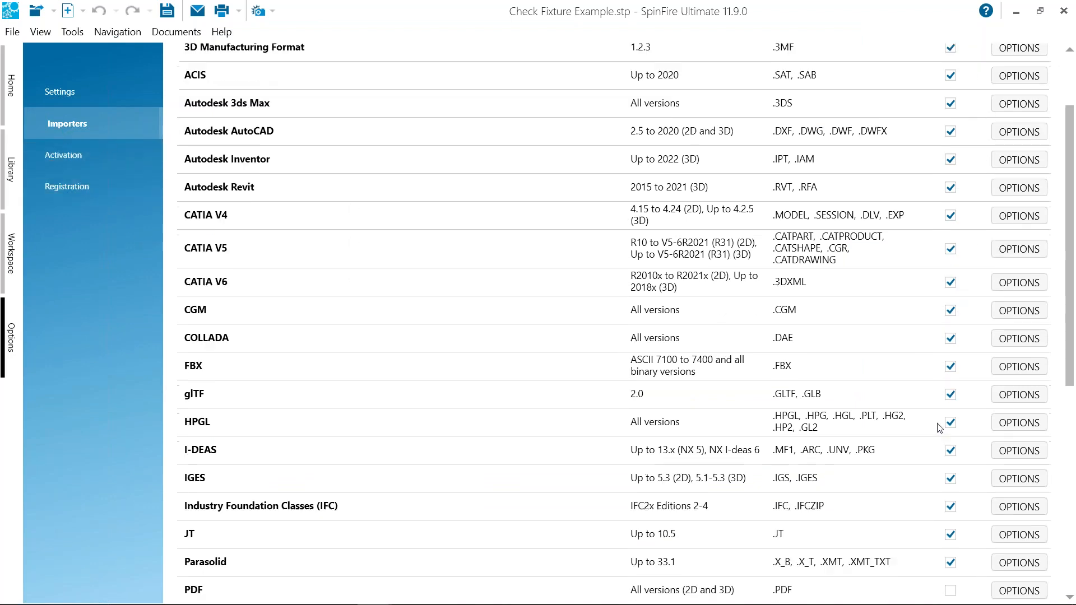
scroll(943, 440, down, 5)
scroll(951, 452, down, 1)
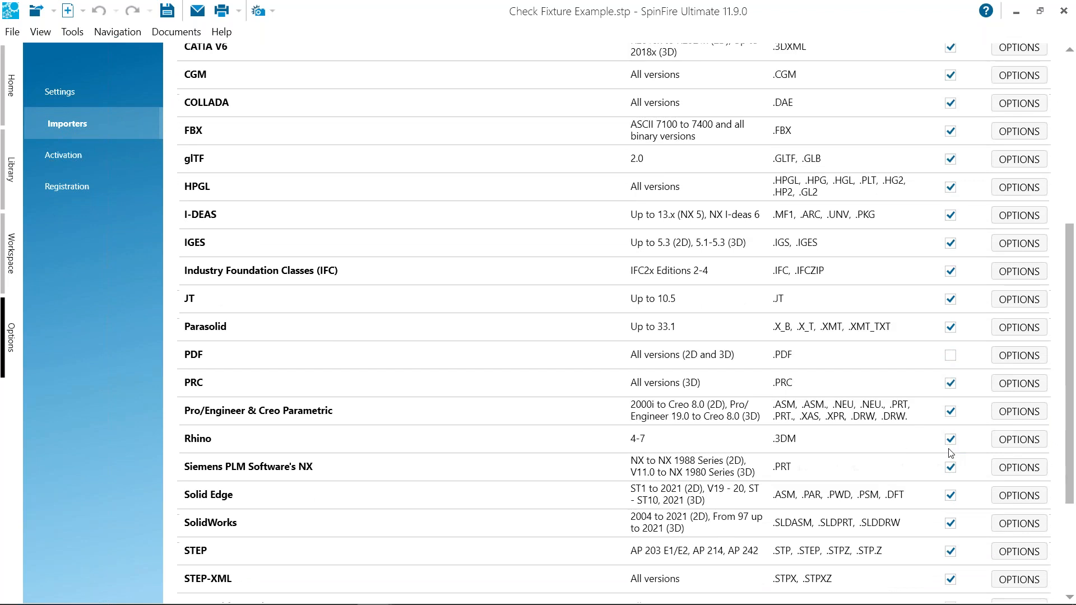
scroll(950, 452, down, 1)
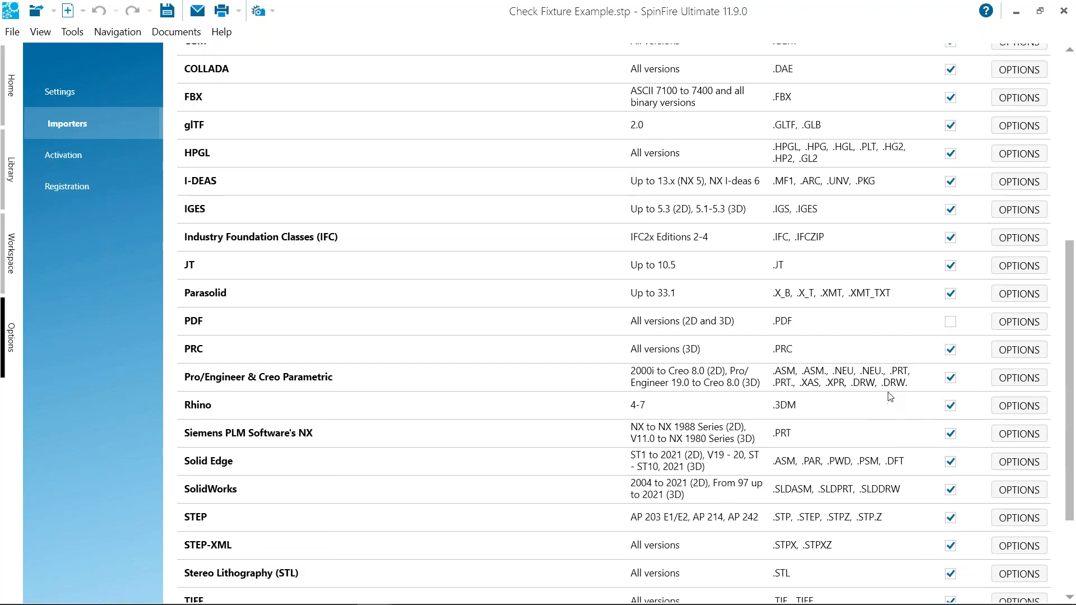
scroll(890, 397, up, 1)
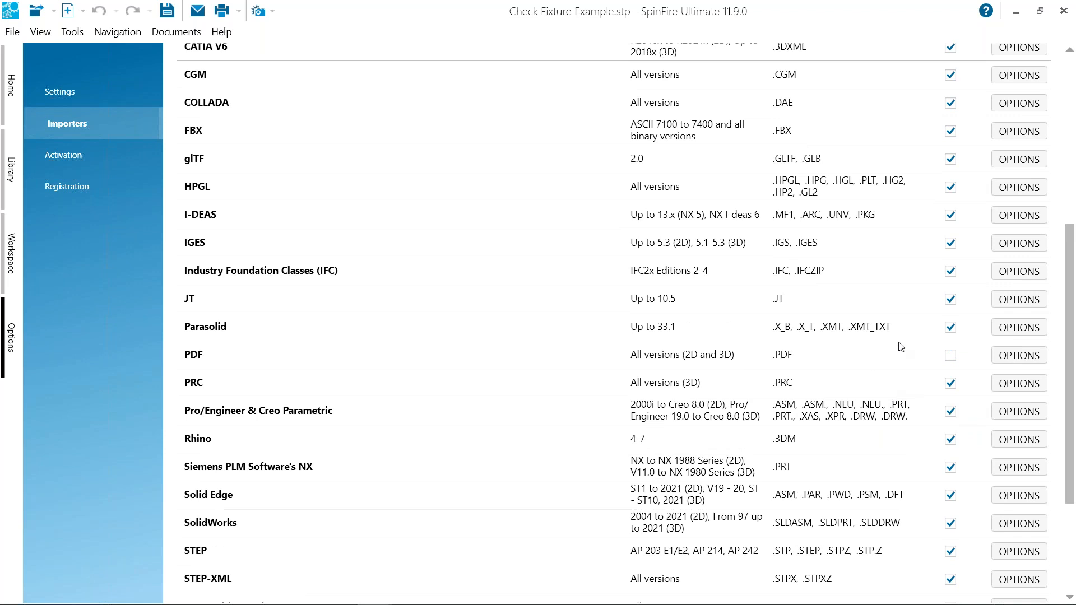
scroll(900, 347, up, 2)
scroll(951, 235, up, 8)
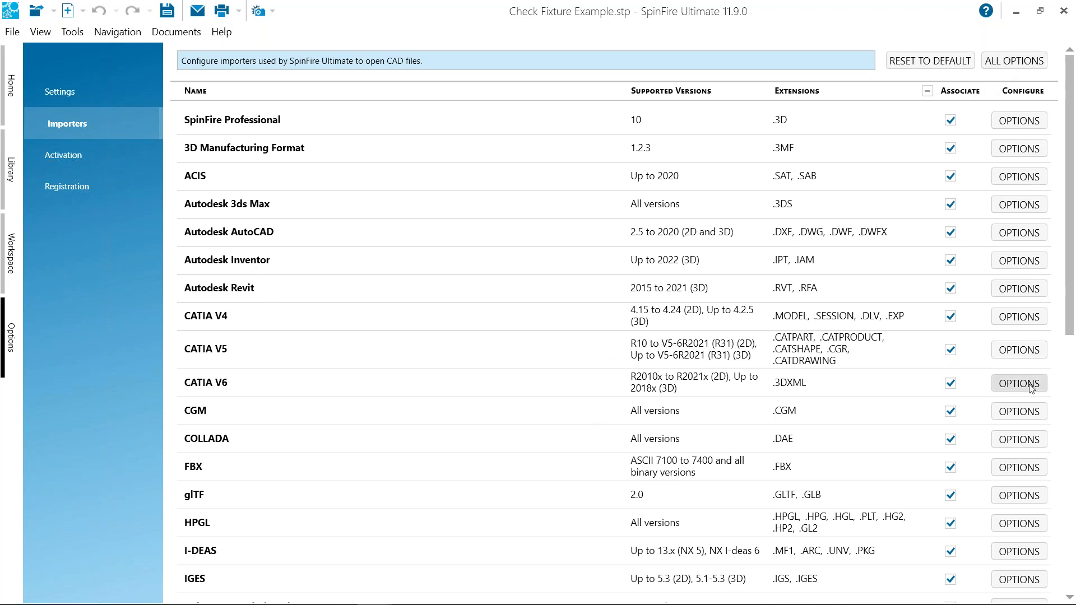
Examine the CATIA V5 importer settings for assemblies, drawings and general options, and close them without changes.
click(1033, 349)
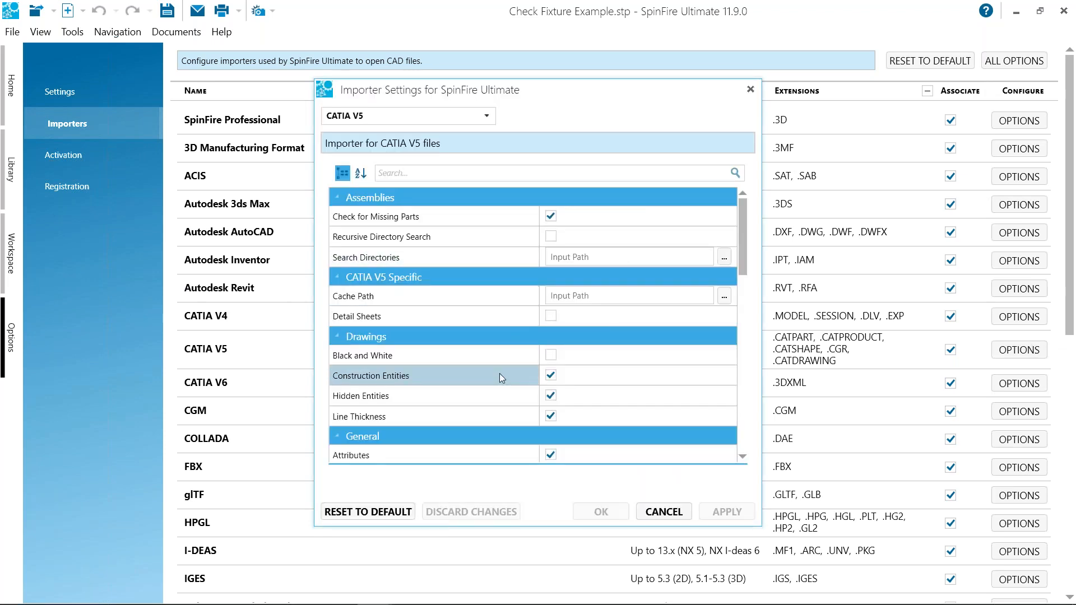
scroll(450, 411, down, 6)
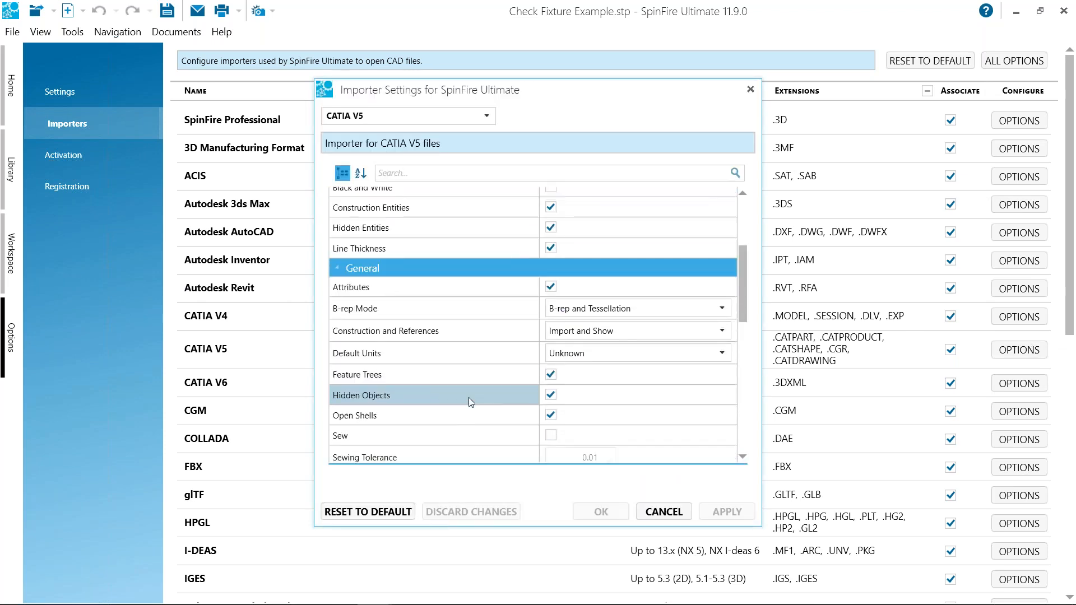
scroll(469, 401, down, 3)
scroll(482, 386, up, 7)
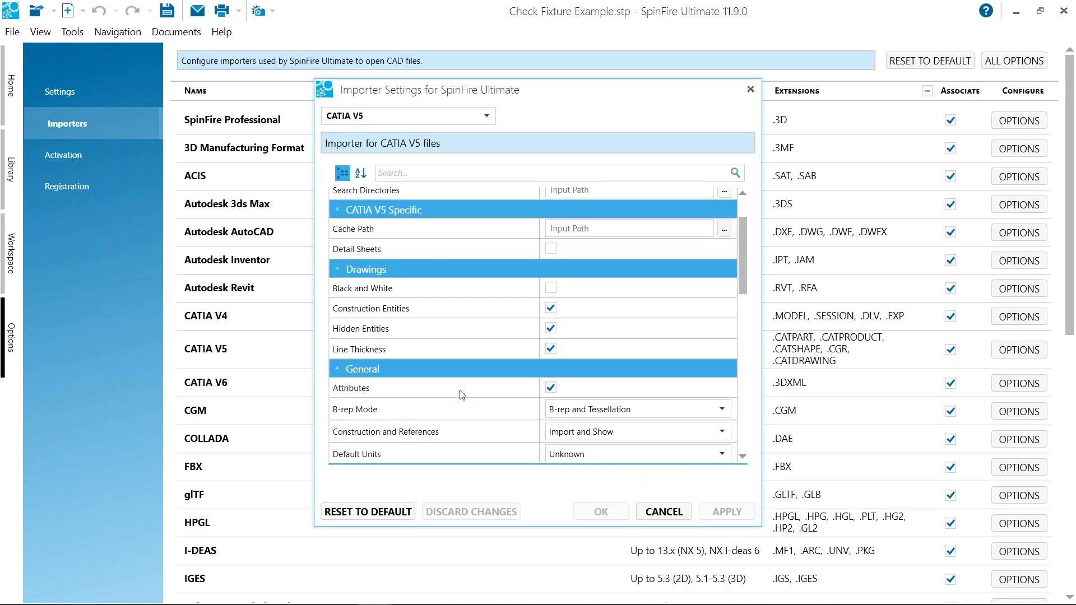
click(664, 512)
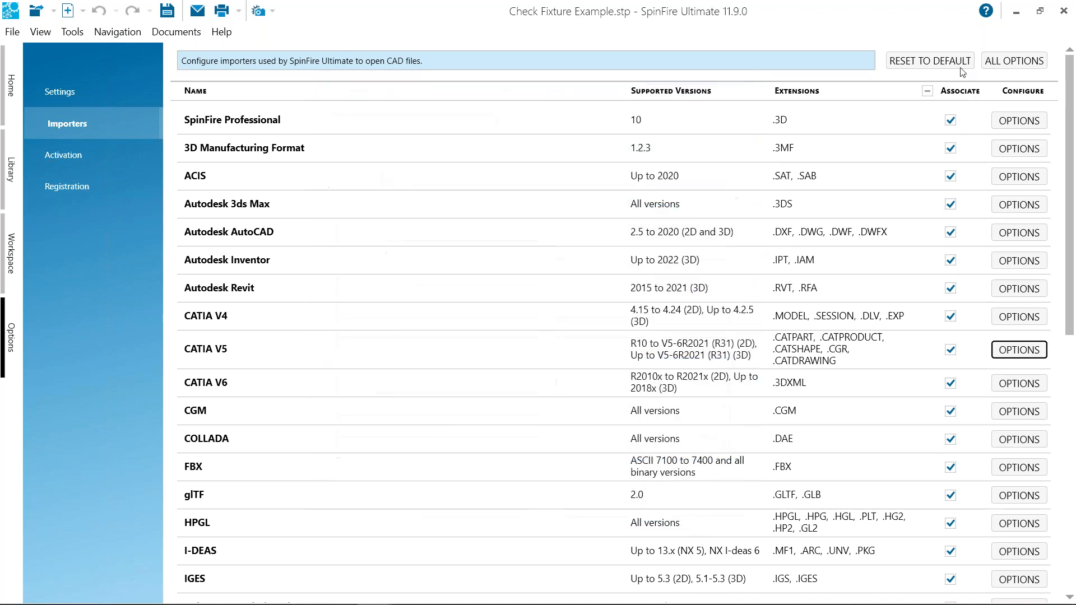
Turn on importing drawing annotations in the options shared by all importers, and apply the change.
click(1013, 62)
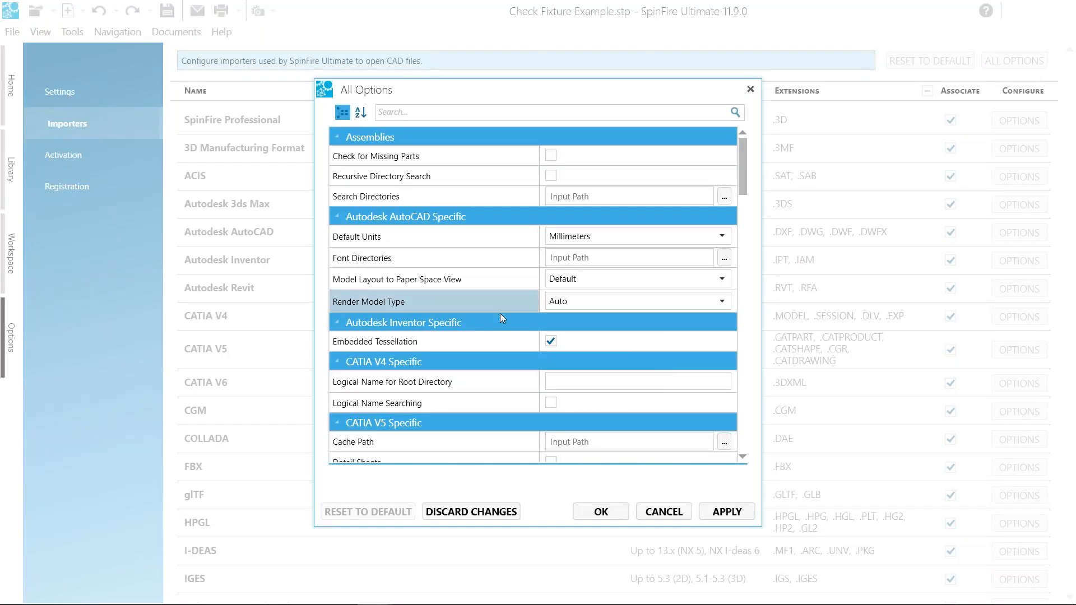
scroll(501, 315, down, 4)
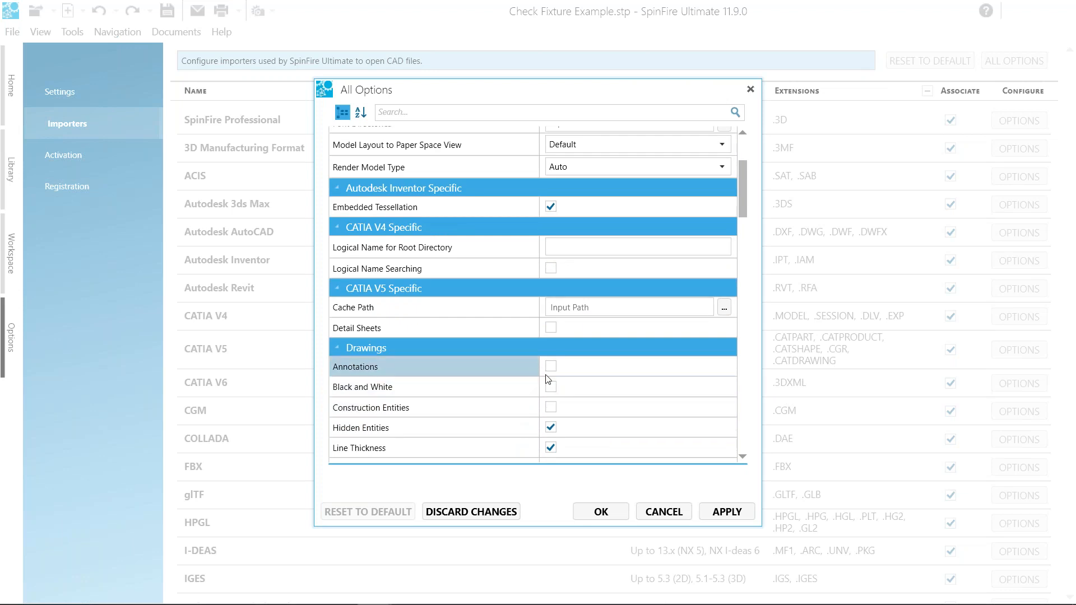
click(548, 375)
click(551, 367)
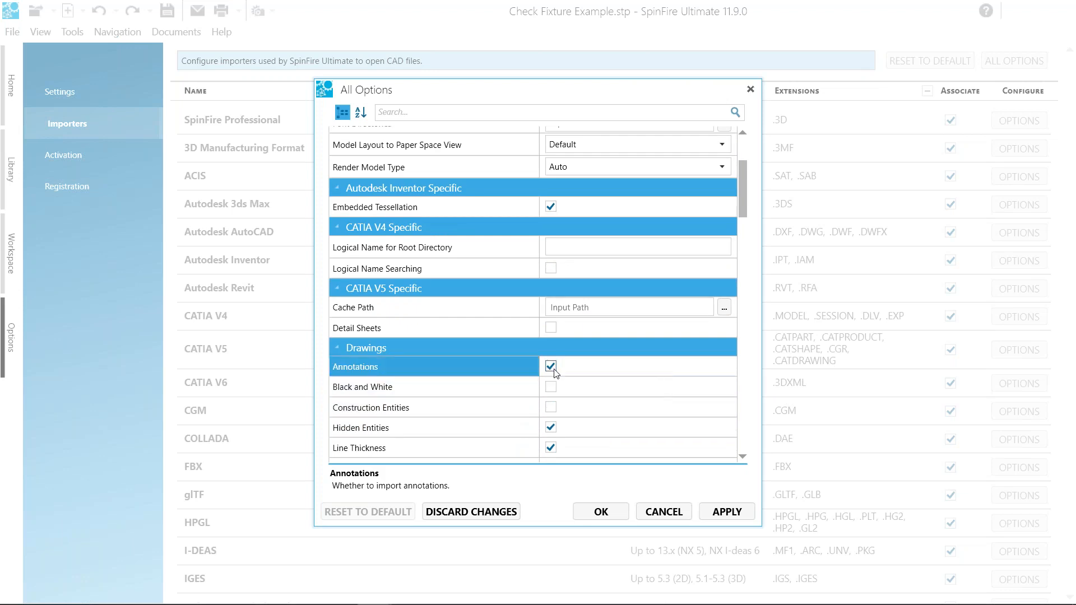
scroll(496, 334, down, 3)
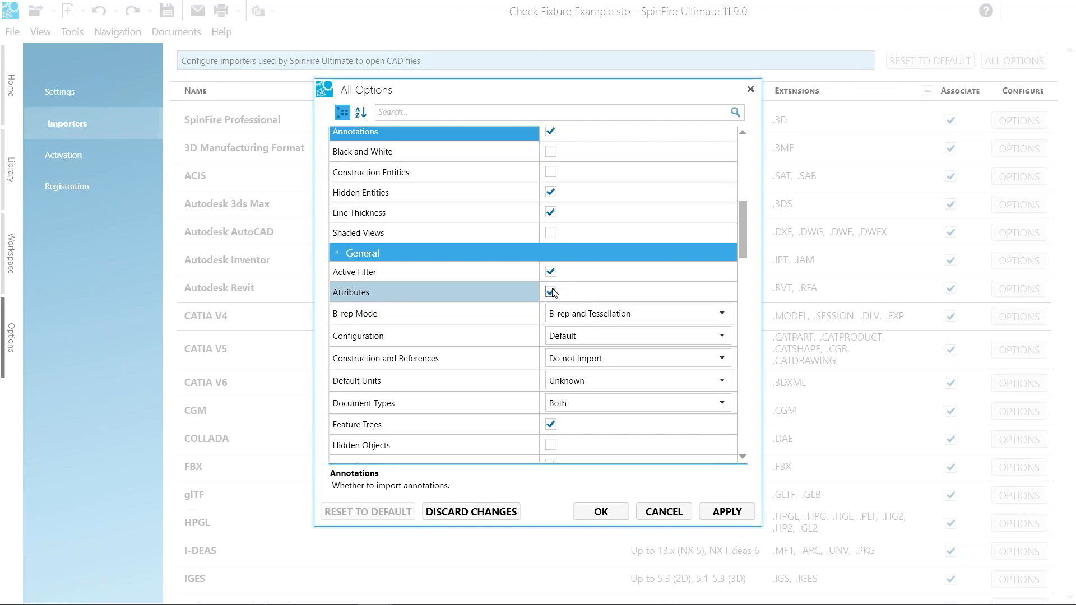
click(722, 511)
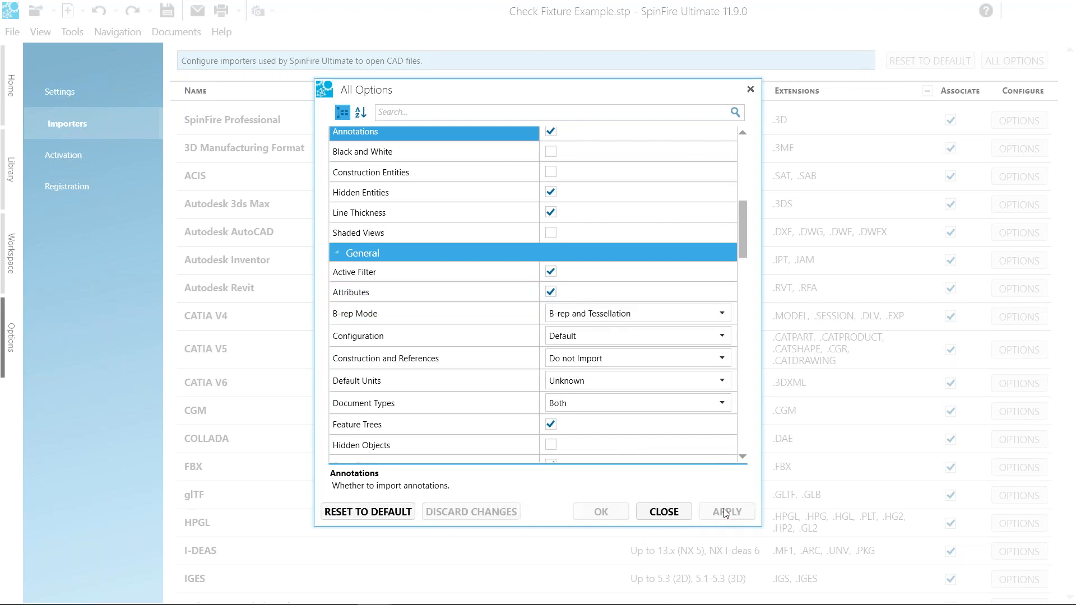
click(665, 512)
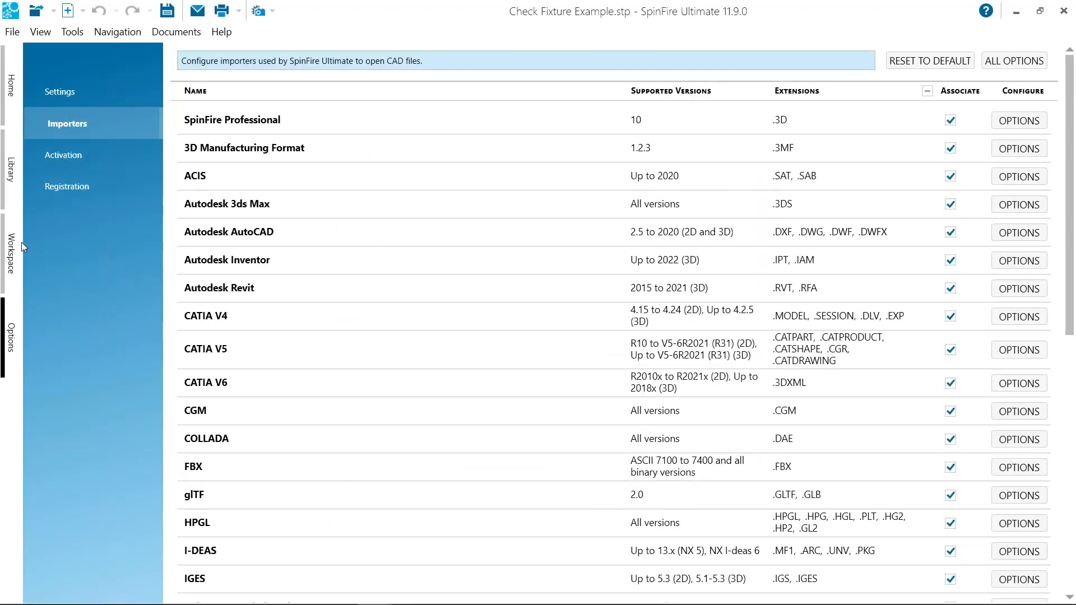
Return to the Check Fixture Example.stp model, open Advanced Selection and place its window clear of the fixture.
click(11, 252)
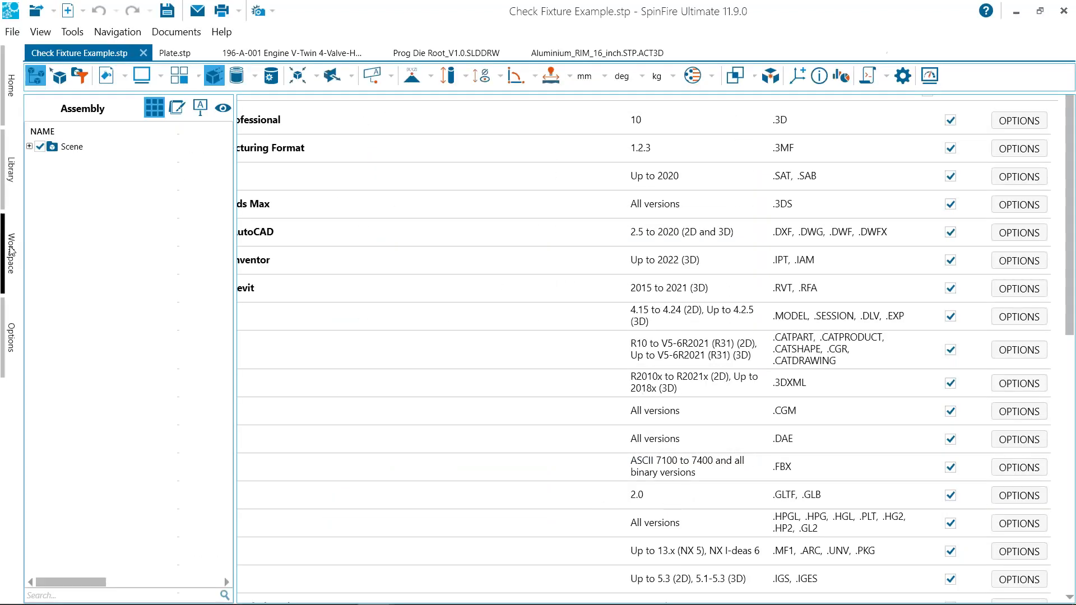
mouse_move(593, 146)
middle_down()
mouse_move(574, 156)
mouse_move(588, 154)
middle_up()
middle_drag(729, 206, 726, 166)
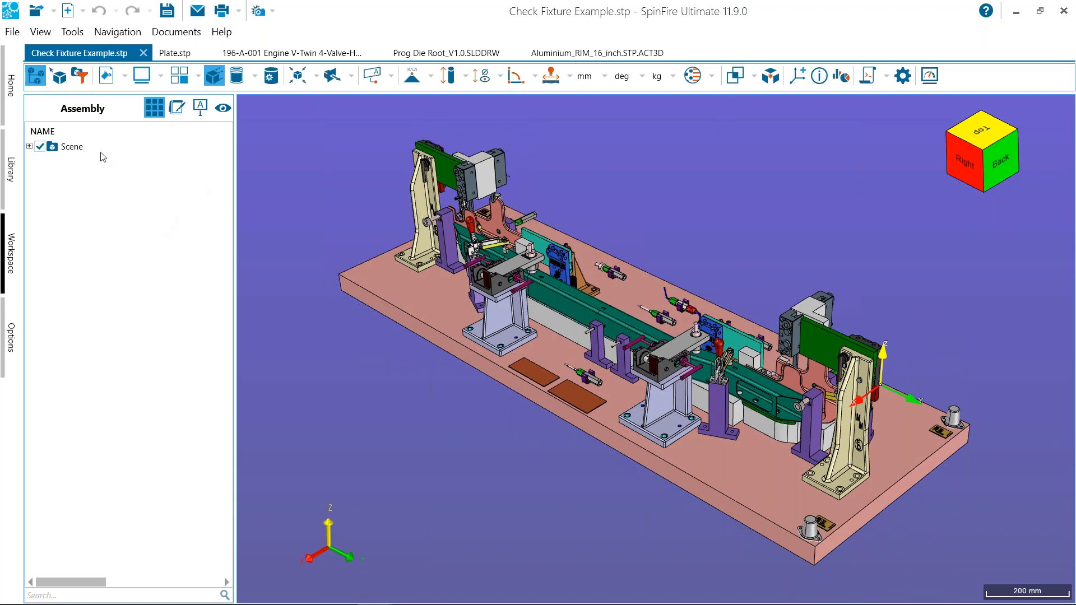
click(83, 81)
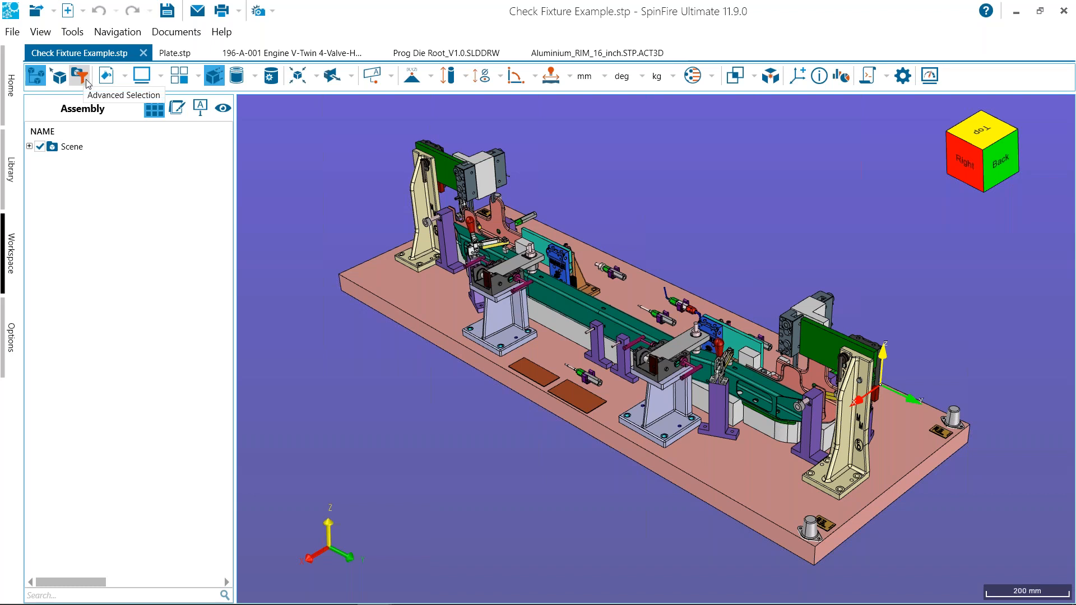
click(79, 82)
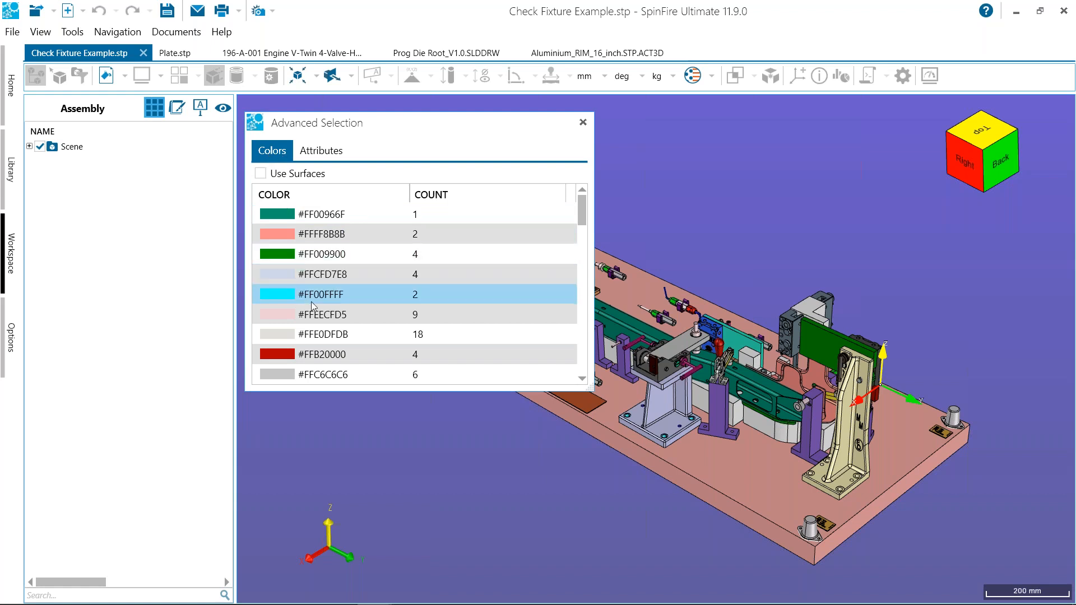
scroll(312, 301, down, 3)
scroll(335, 338, up, 3)
drag(404, 129, 240, 104)
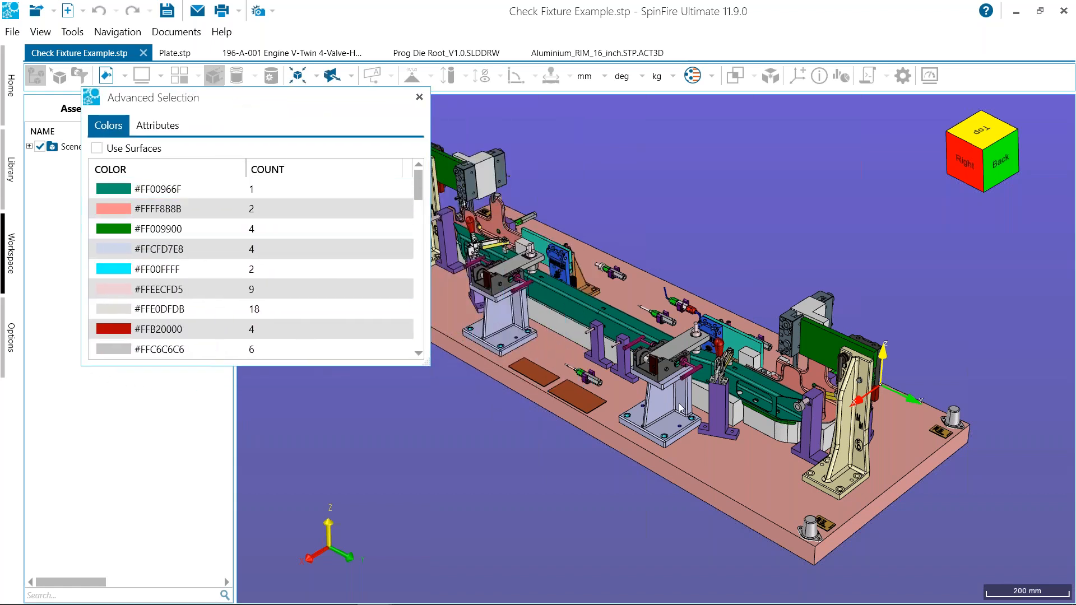
middle_drag(709, 381, 734, 376)
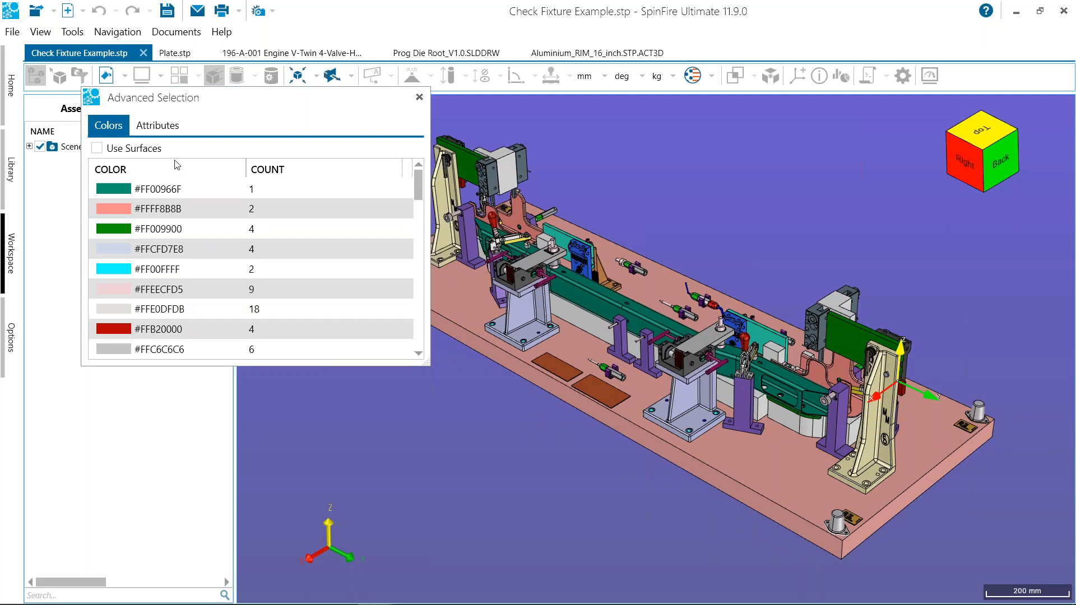
Check the attribute filters in Advanced Selection, and select all parts with the green color #FF009900.
click(152, 136)
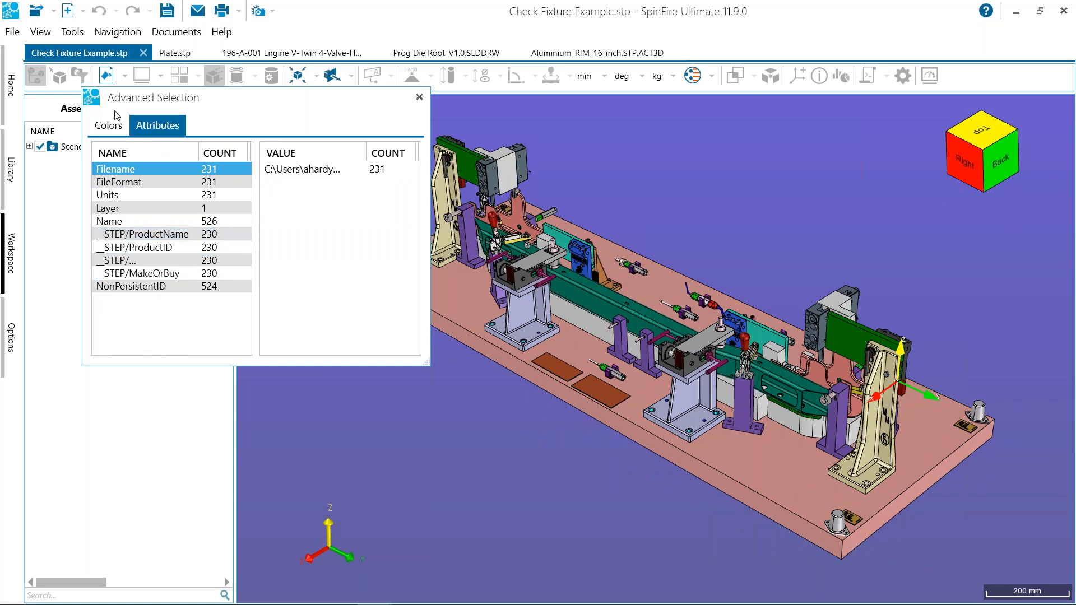
click(116, 129)
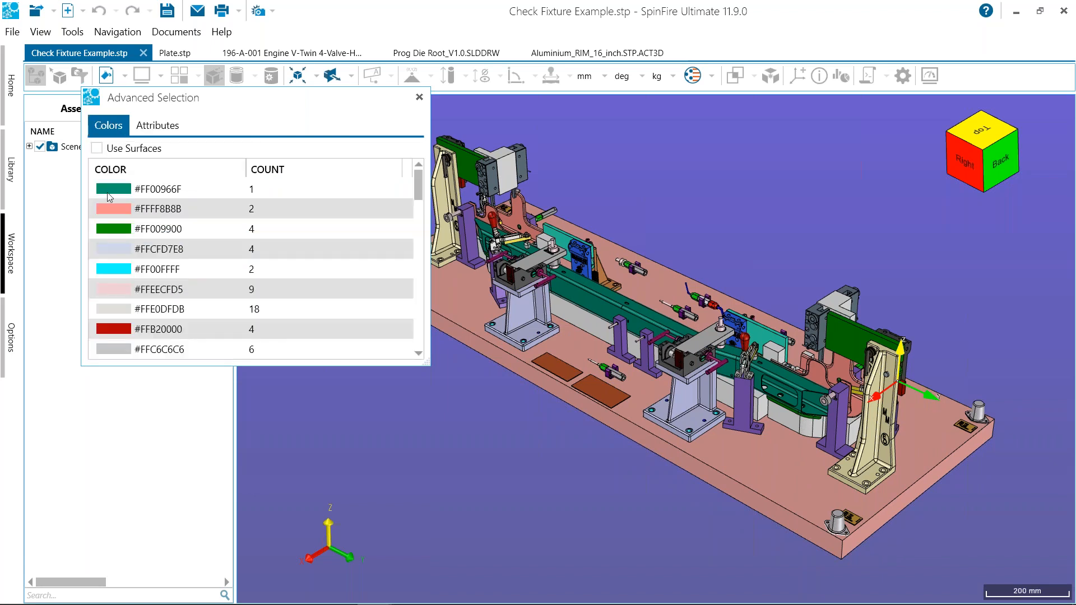
click(148, 234)
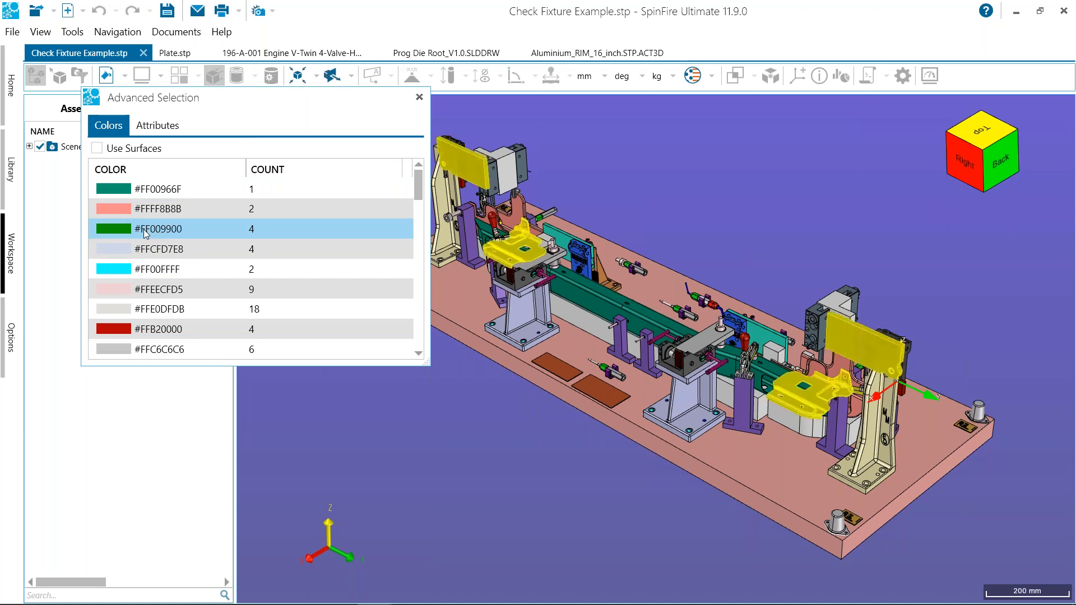
middle_drag(607, 465, 614, 469)
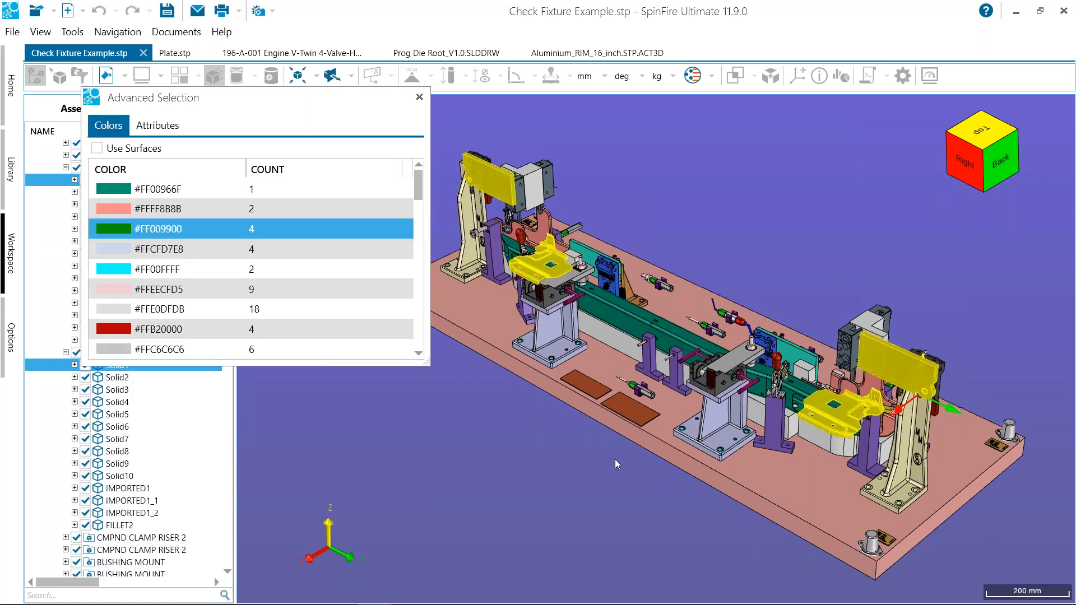
Examine the visibility and calculation choices offered for the selected green parts, and leave without choosing one.
right_click(142, 236)
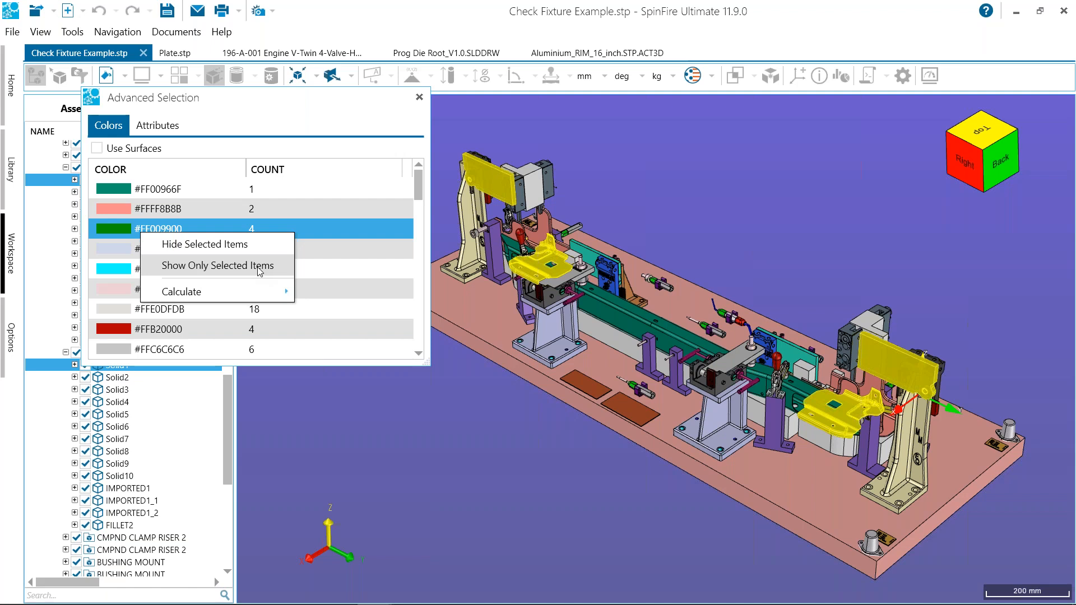
mouse_move(245, 288)
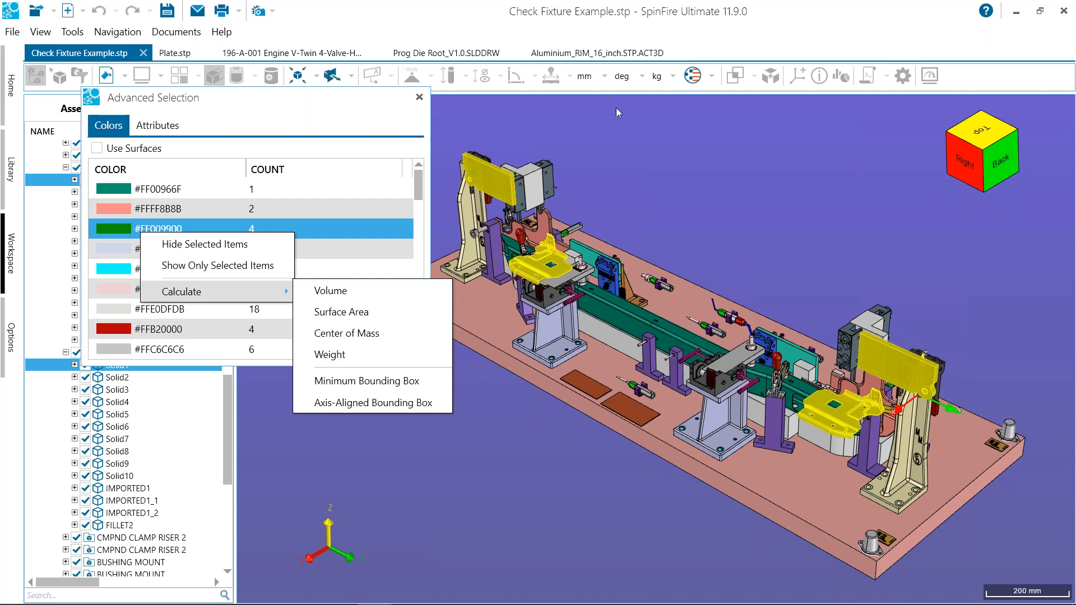
click(584, 33)
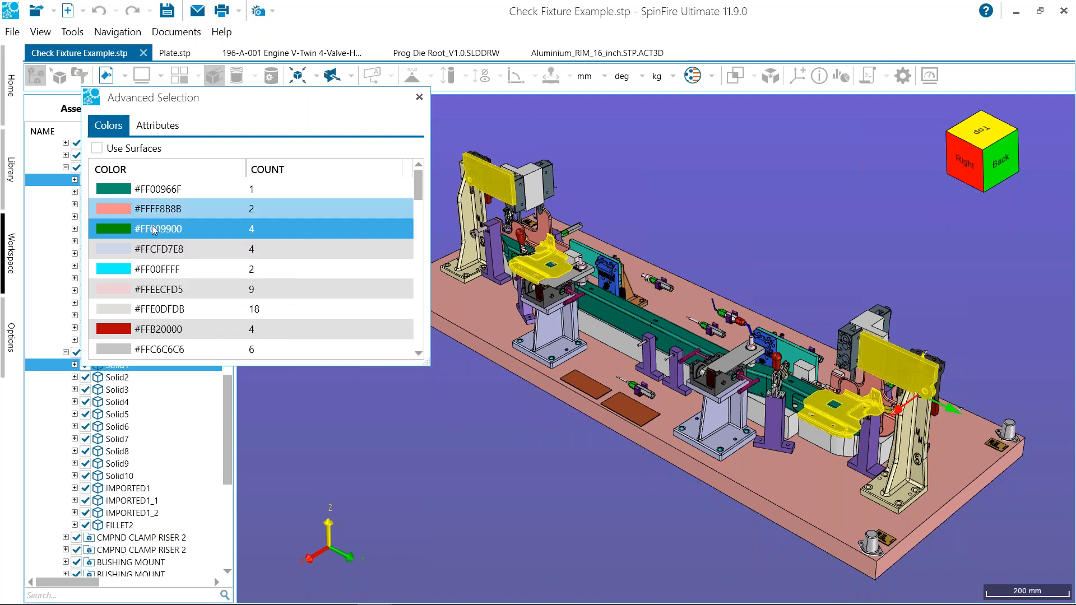
Examine the list of materials and densities down to Zinc, and close it without changing the material.
click(711, 77)
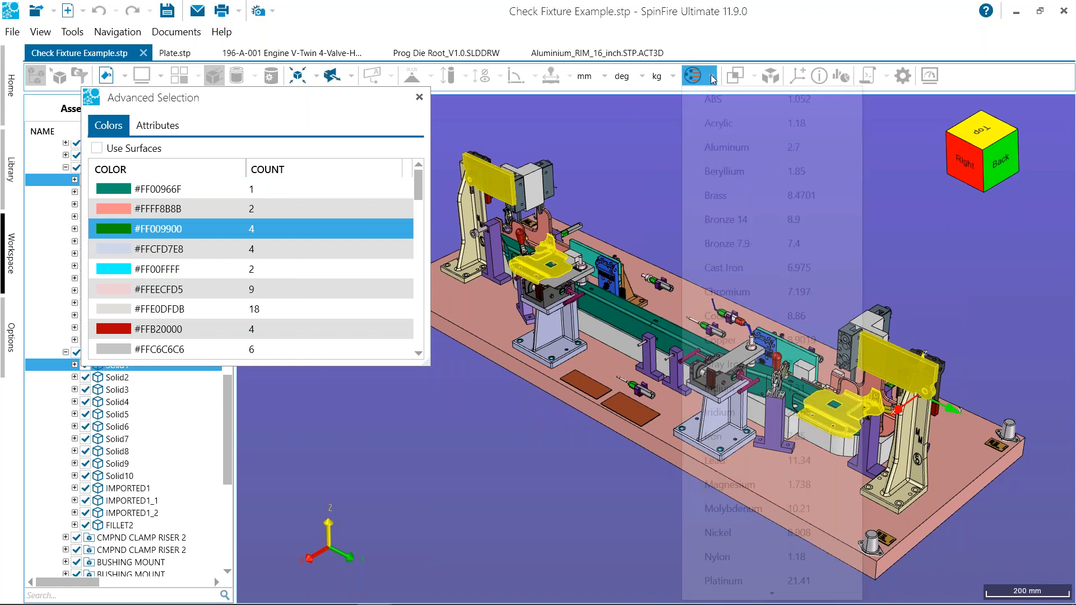
scroll(729, 550, down, 5)
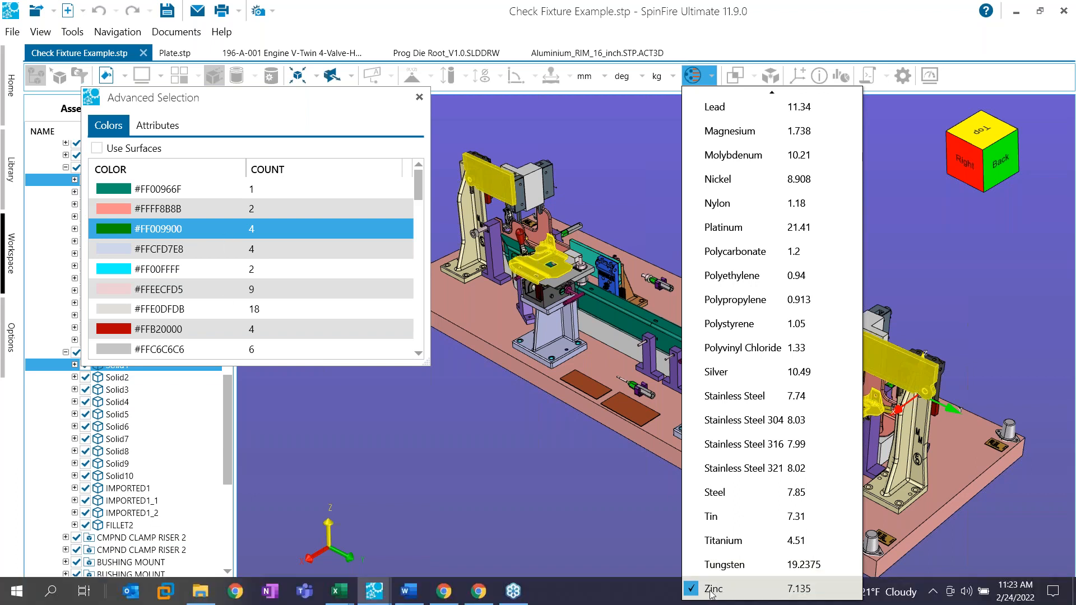
click(503, 473)
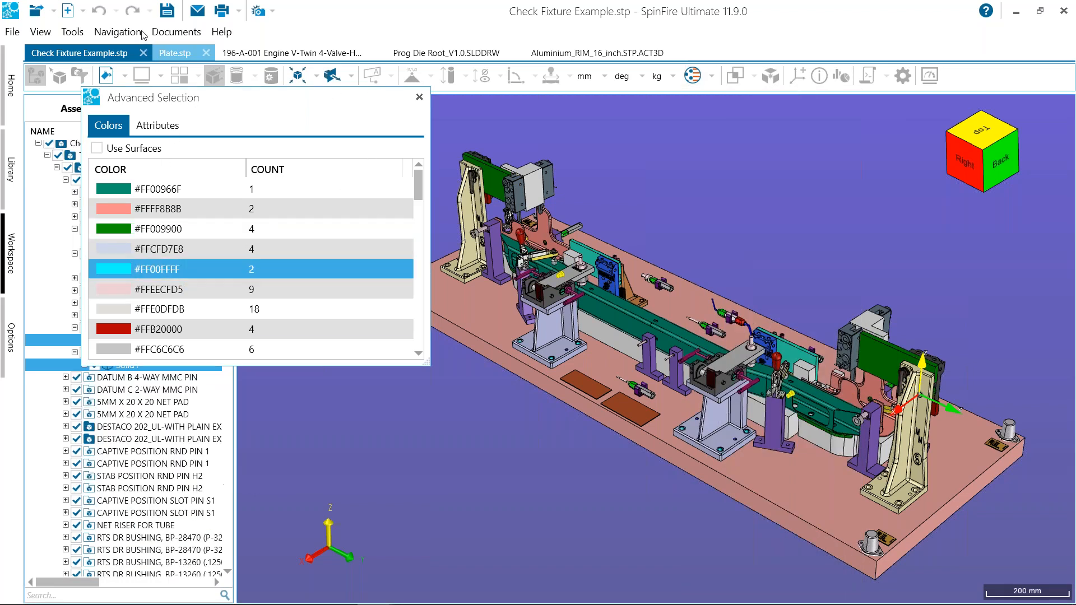
Switch to the Plate.stp model, open Advanced Selection, and place its window clear of the plate.
click(174, 56)
mouse_move(391, 188)
middle_down()
mouse_move(348, 219)
mouse_move(376, 192)
middle_up()
click(83, 80)
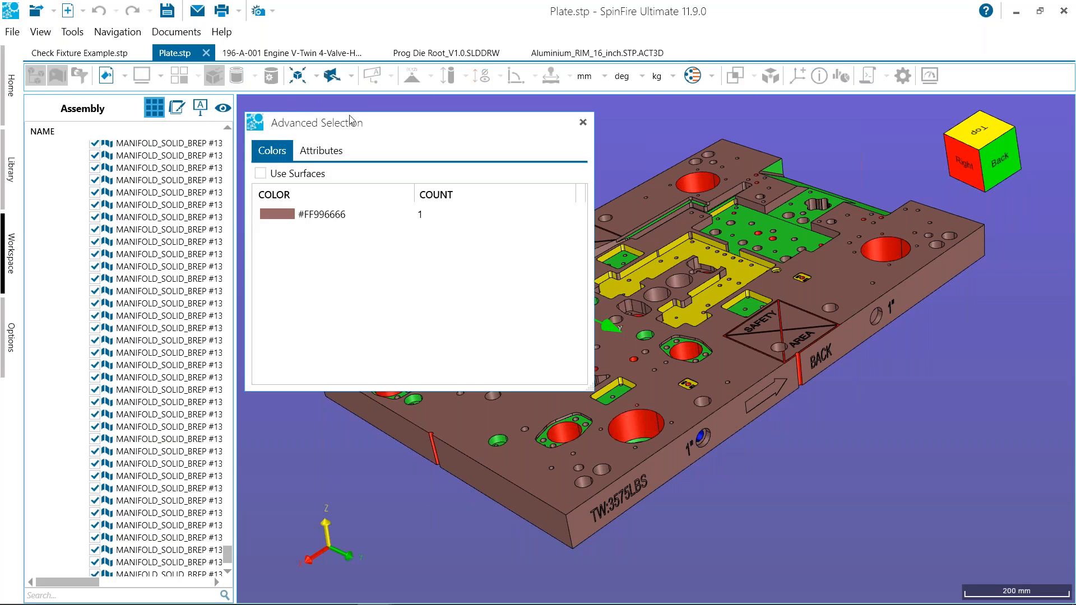
drag(349, 119, 192, 60)
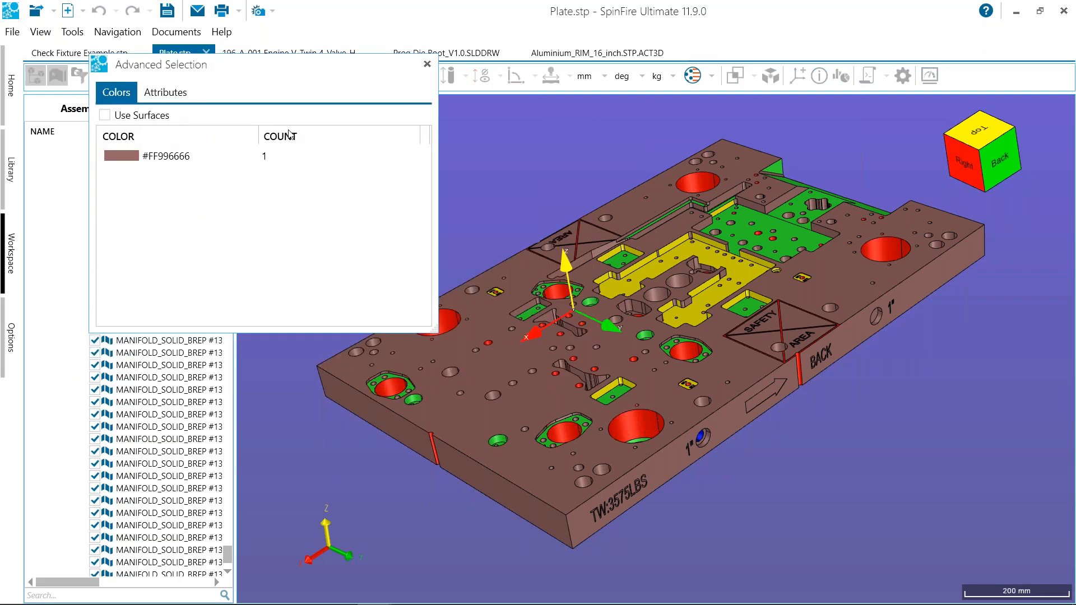
click(125, 156)
mouse_move(162, 65)
mouse_down()
mouse_move(180, 76)
mouse_move(162, 77)
mouse_up()
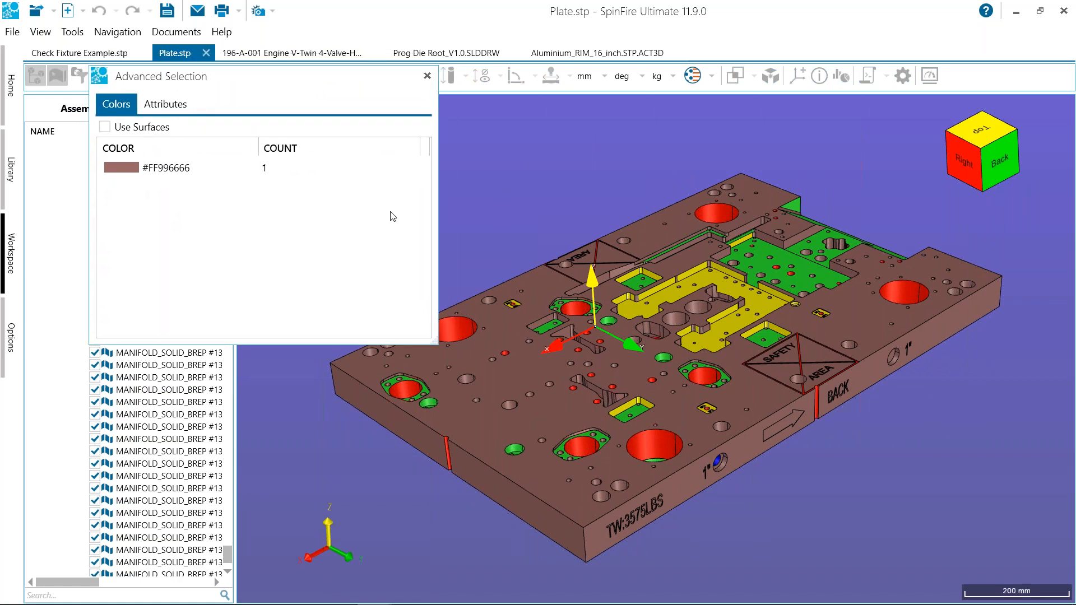
middle_drag(510, 156, 524, 159)
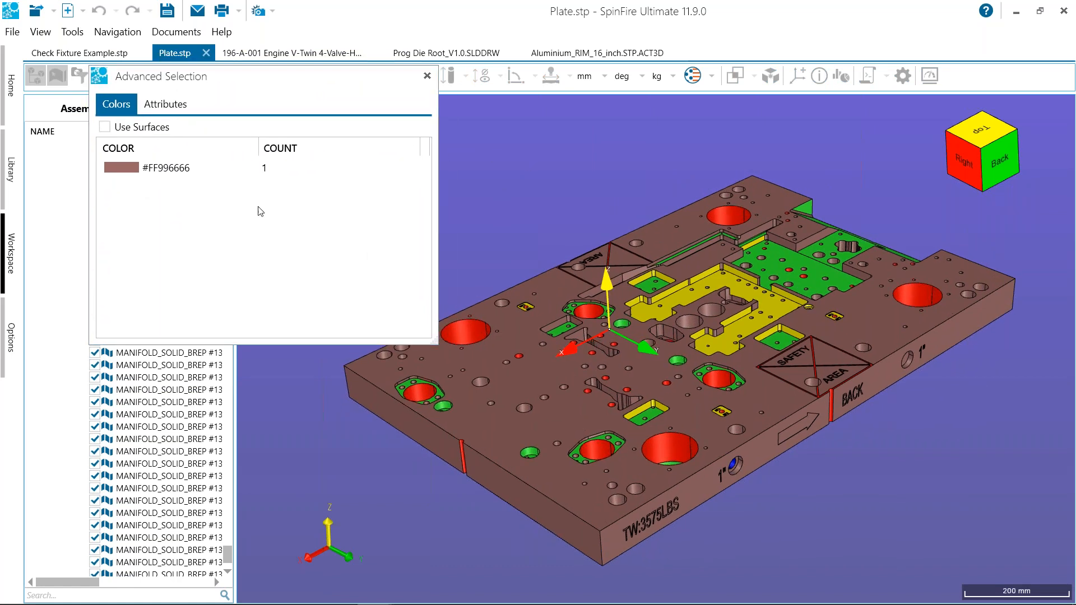
drag(641, 103, 584, 176)
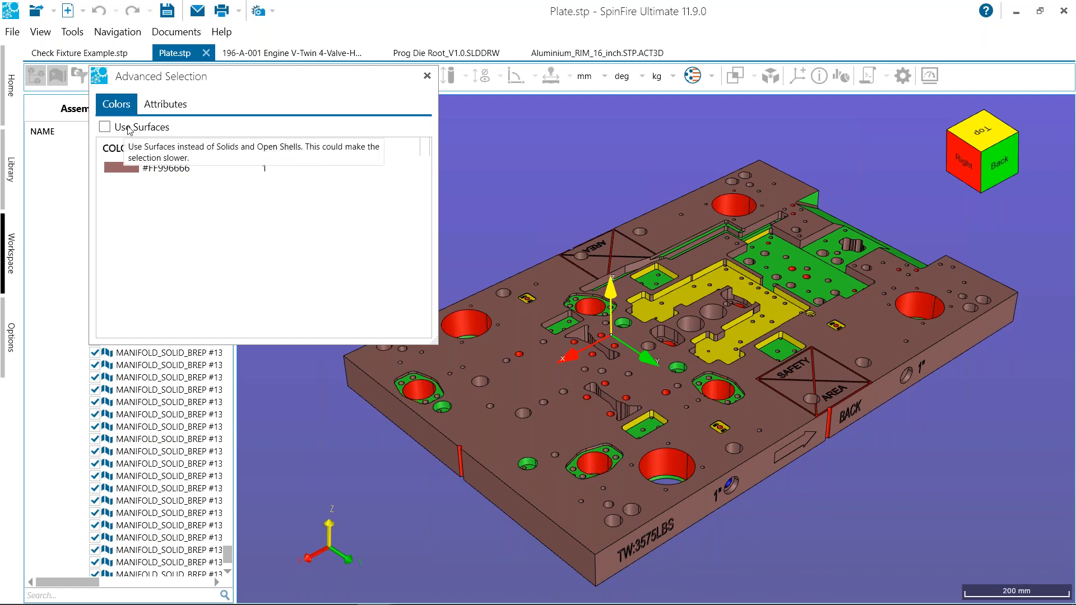
Include surfaces in the Advanced Selection color list, select all red #FFFF0000 surfaces, and close the window.
click(104, 127)
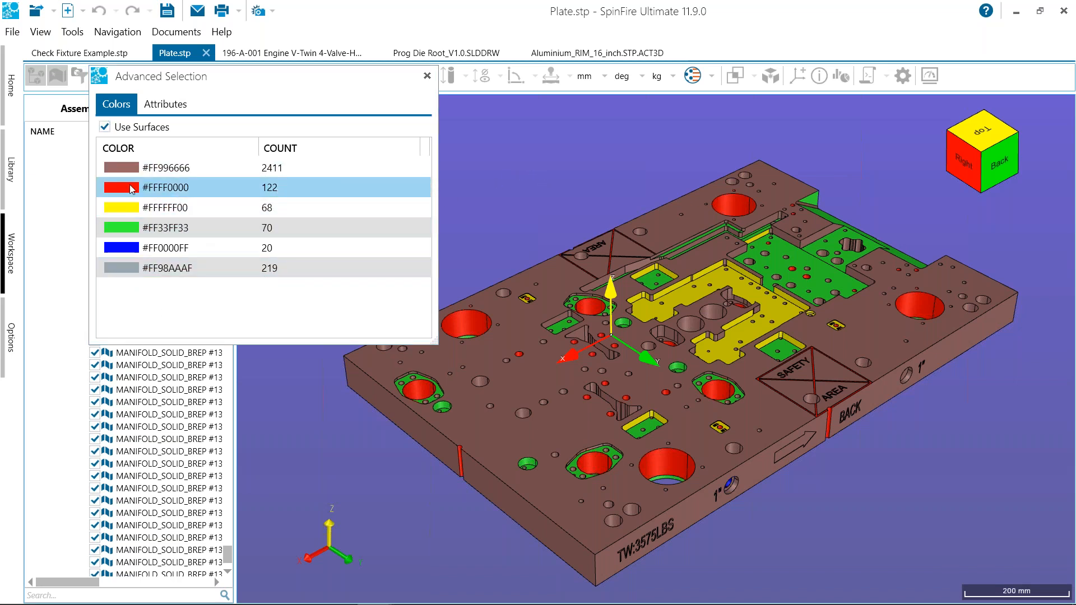
click(186, 188)
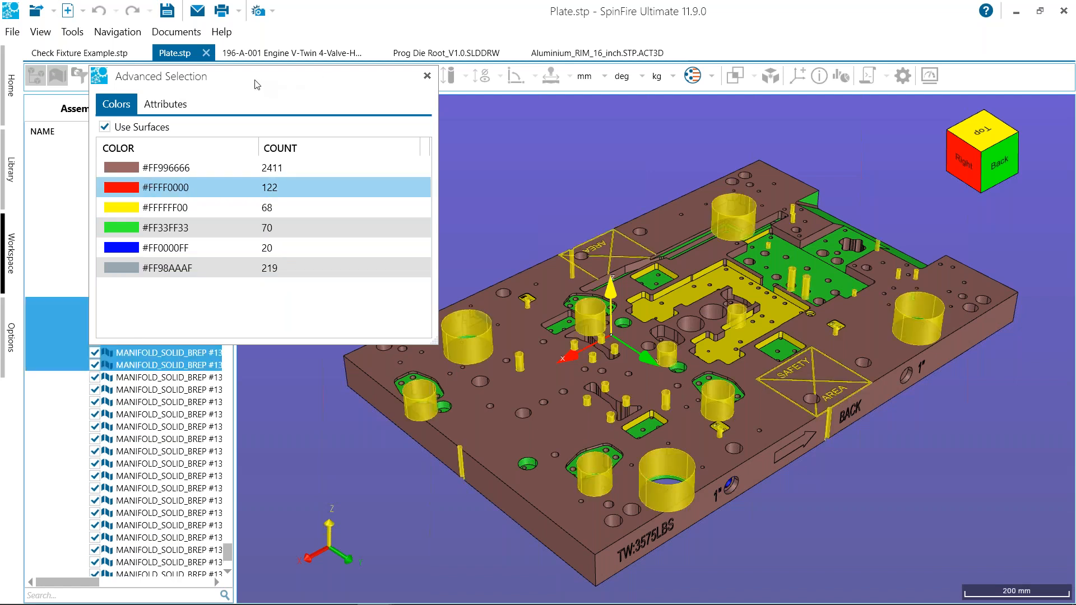
drag(262, 80, 333, 66)
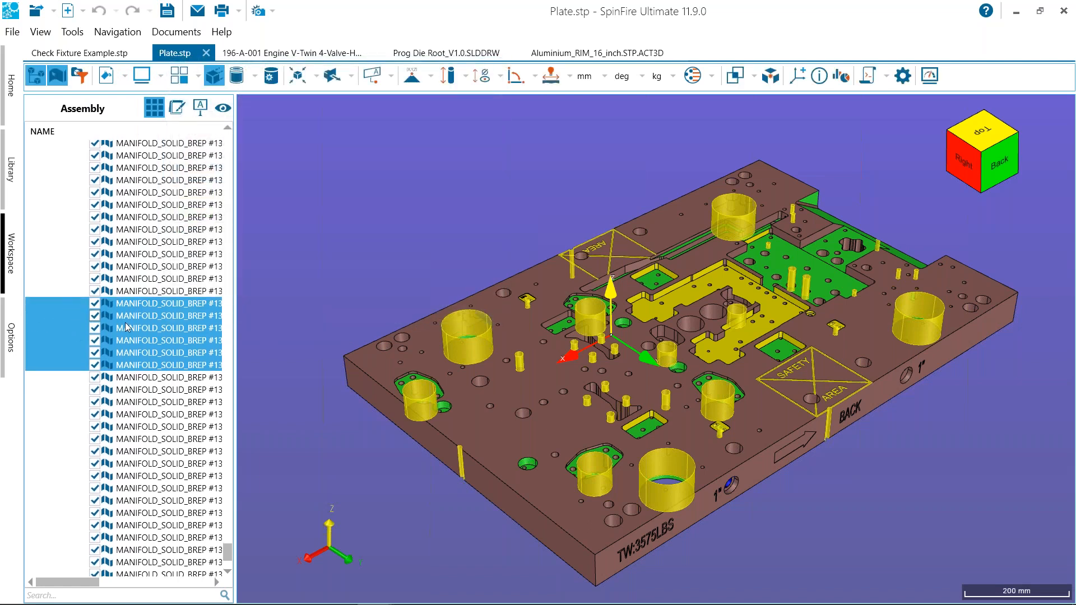
Recolor the front and back of the selected surfaces to blue #FF0000FF, and clear the selection.
right_click(152, 329)
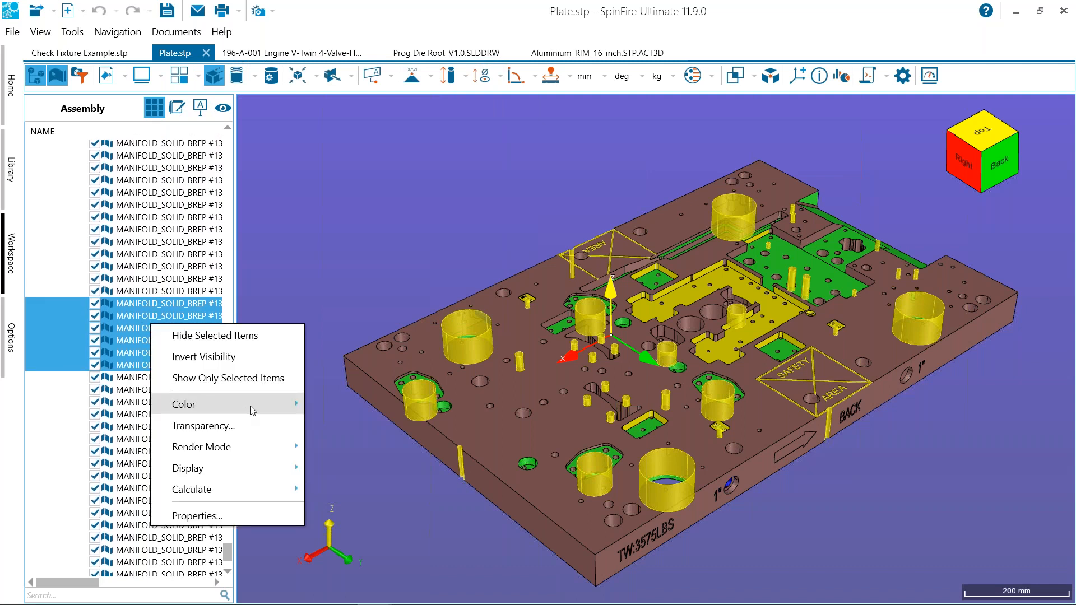
mouse_move(269, 408)
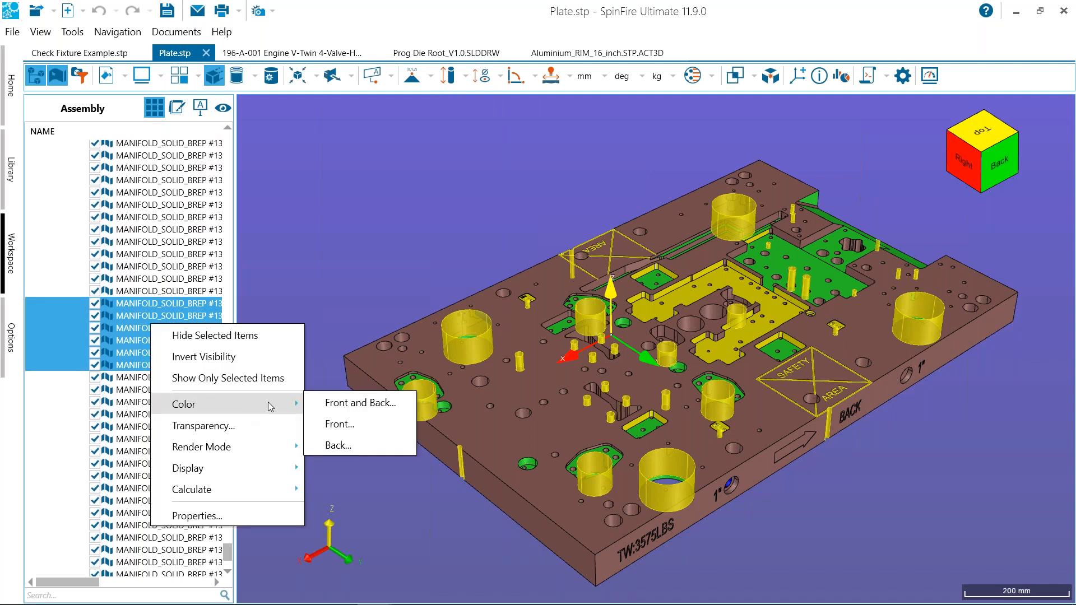
click(351, 405)
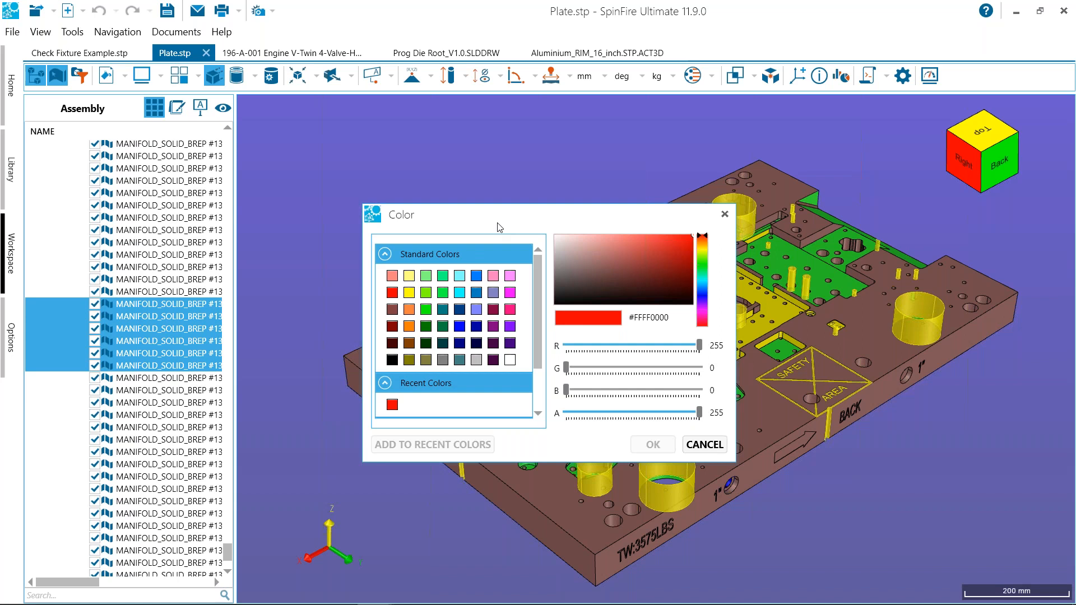
drag(486, 213, 483, 212)
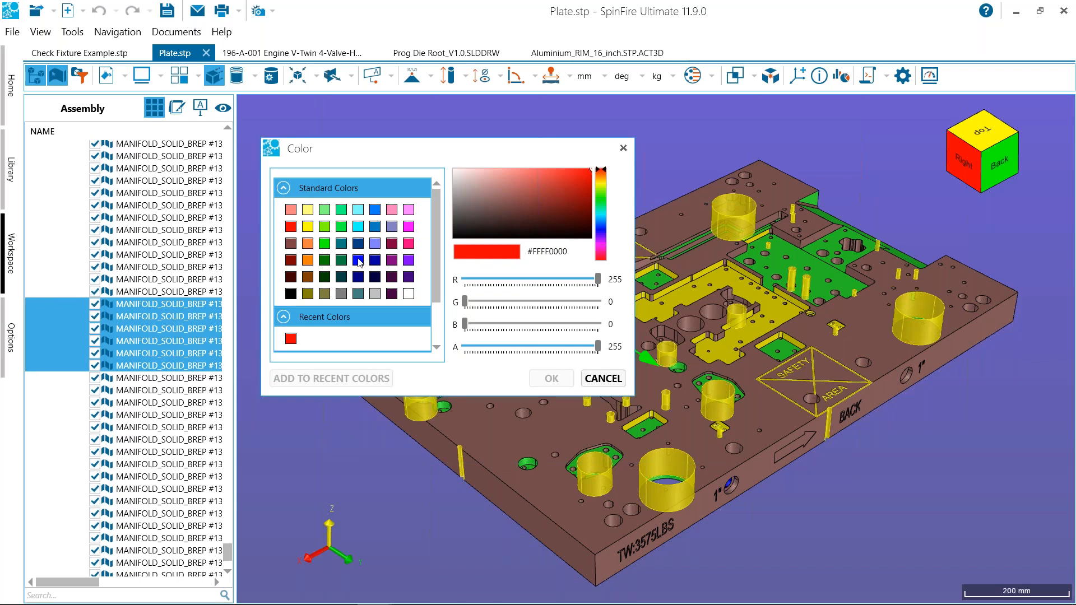
click(359, 260)
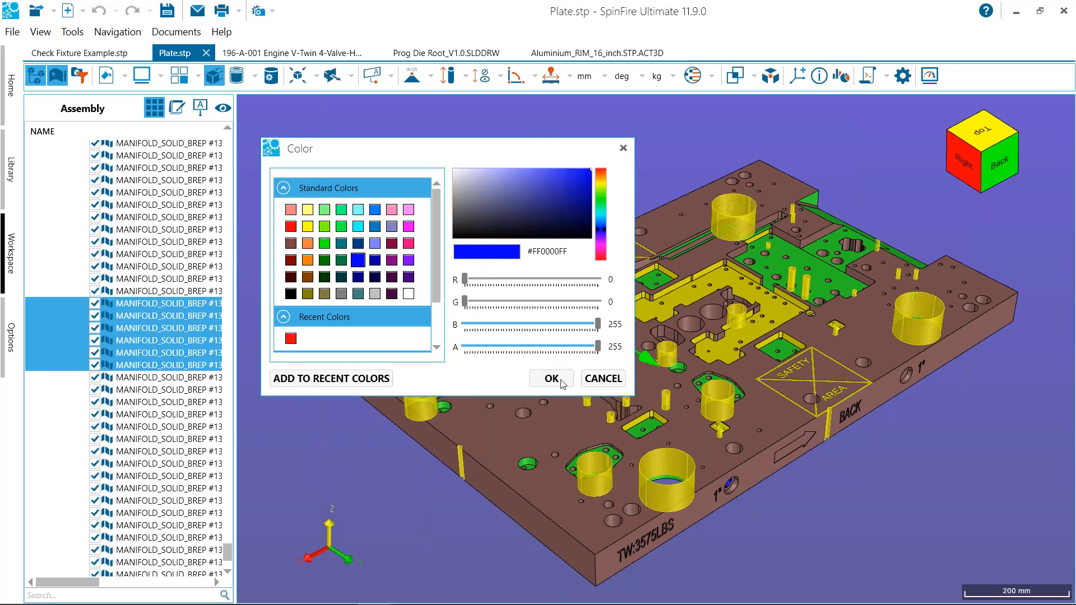
click(551, 378)
click(359, 214)
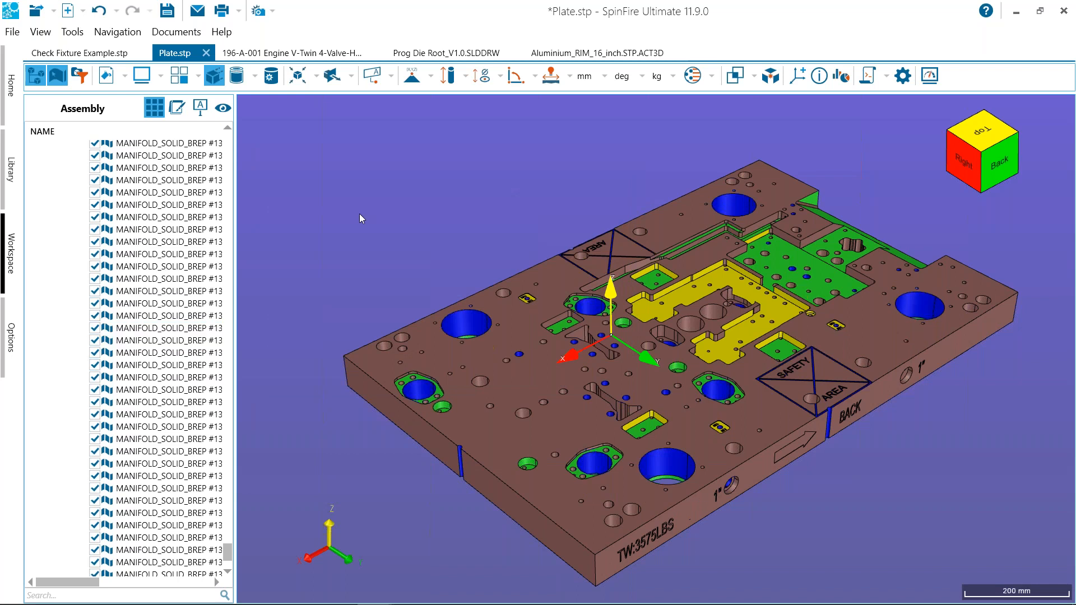
drag(386, 210, 432, 188)
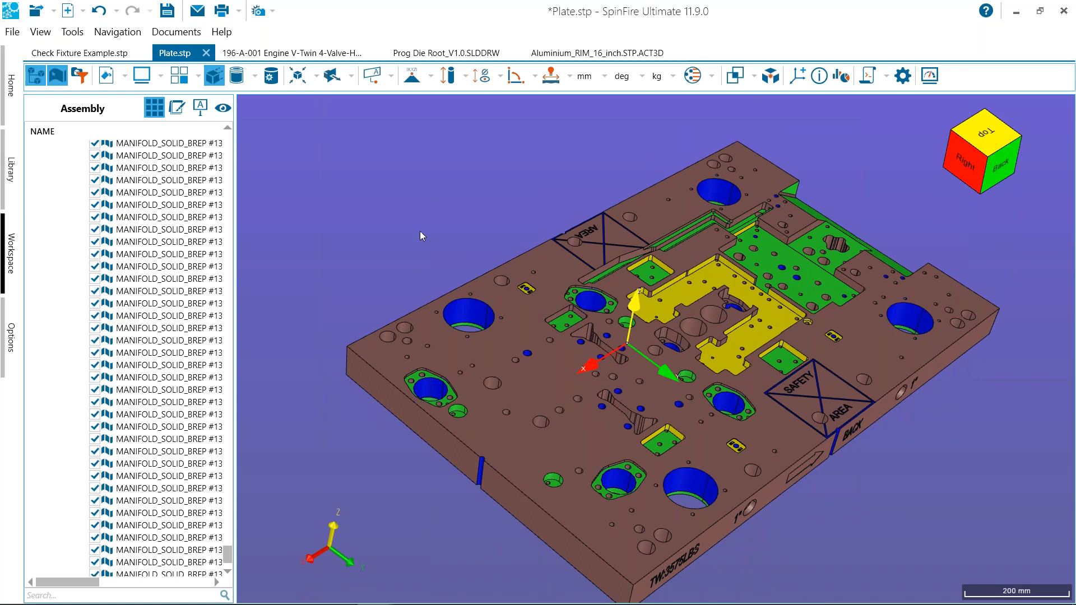
Examine the options offered for the plate's large upper surface, including Reset to Default, and leave without choosing one.
click(547, 298)
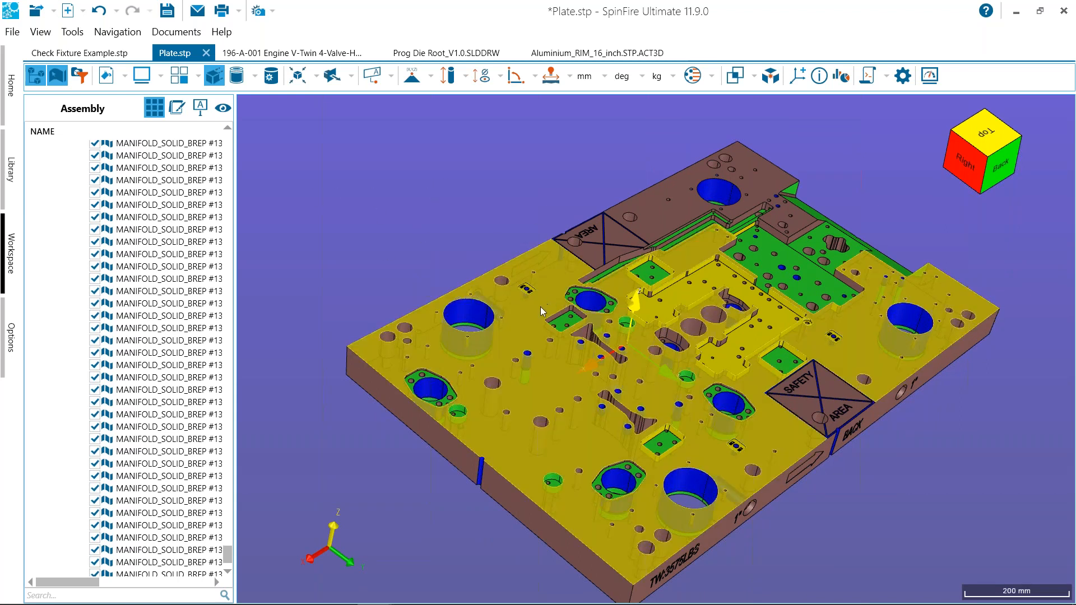
right_click(547, 298)
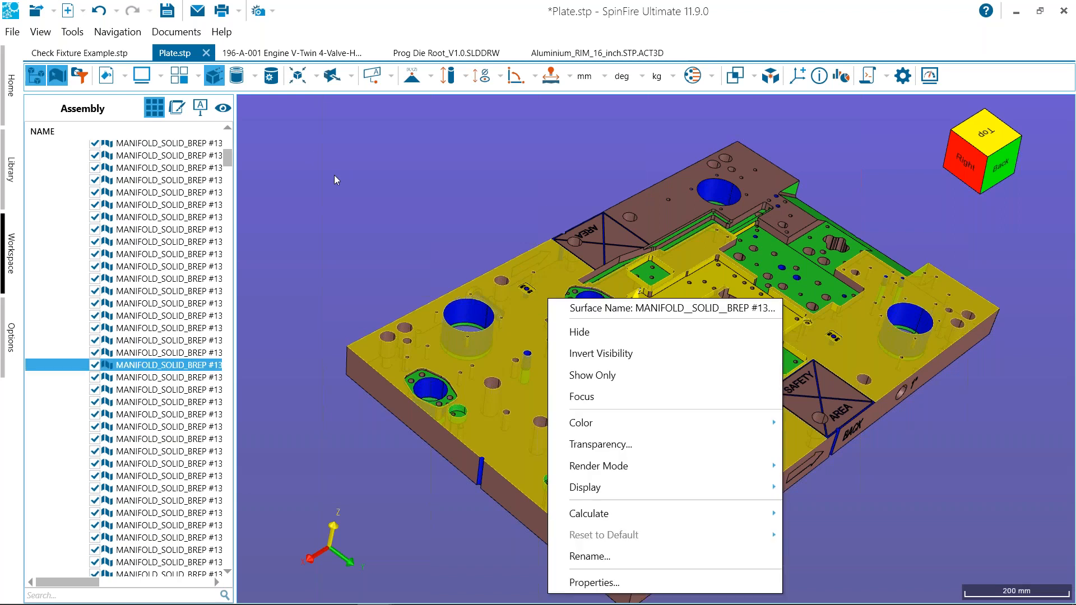
click(445, 245)
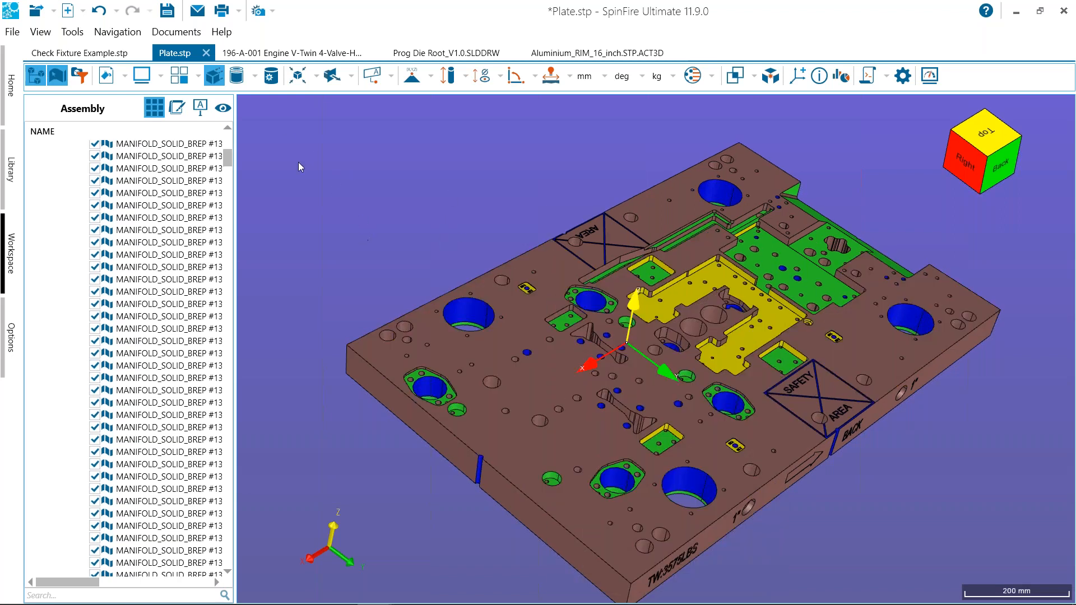
click(226, 159)
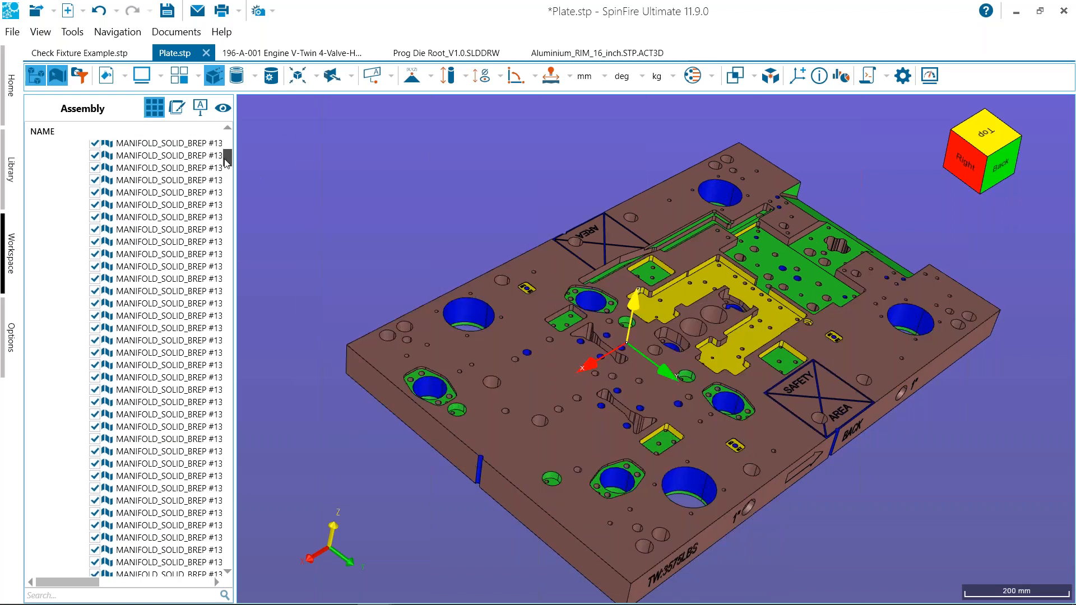
drag(237, 126, 240, 109)
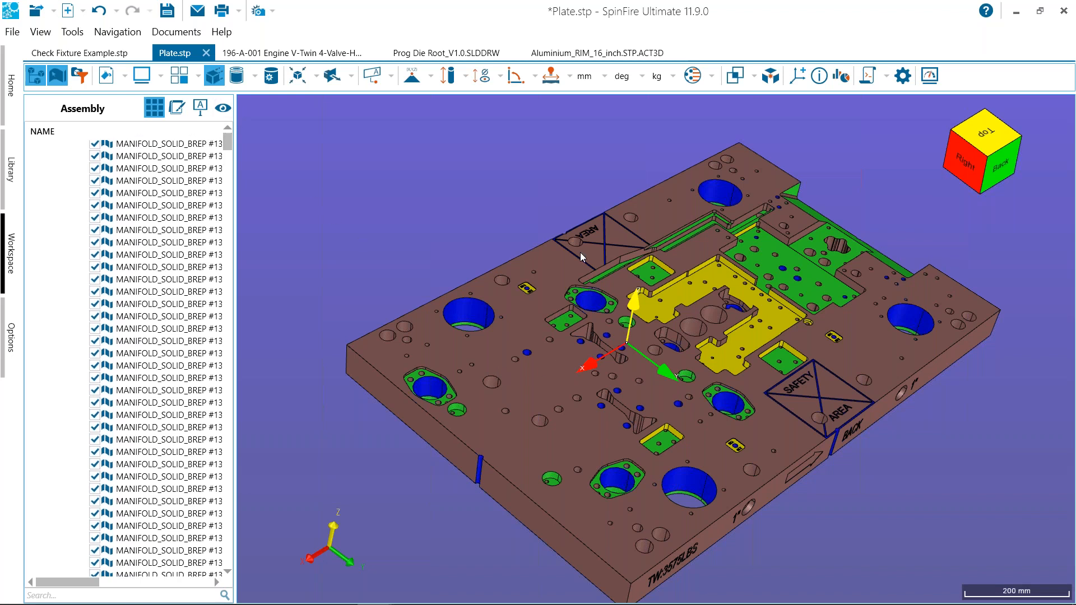
click(62, 82)
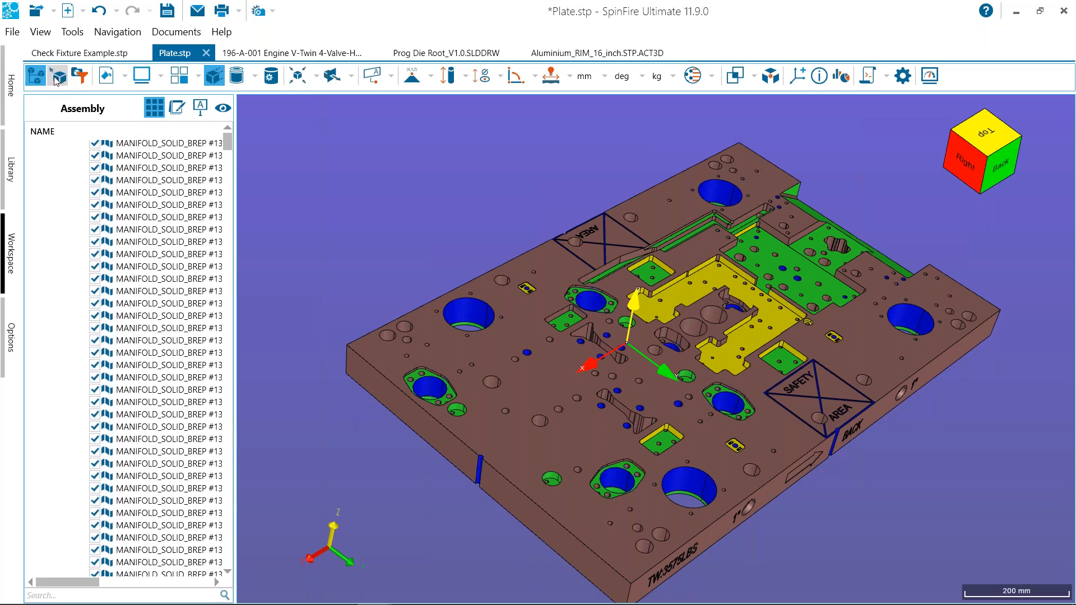
click(58, 80)
click(526, 376)
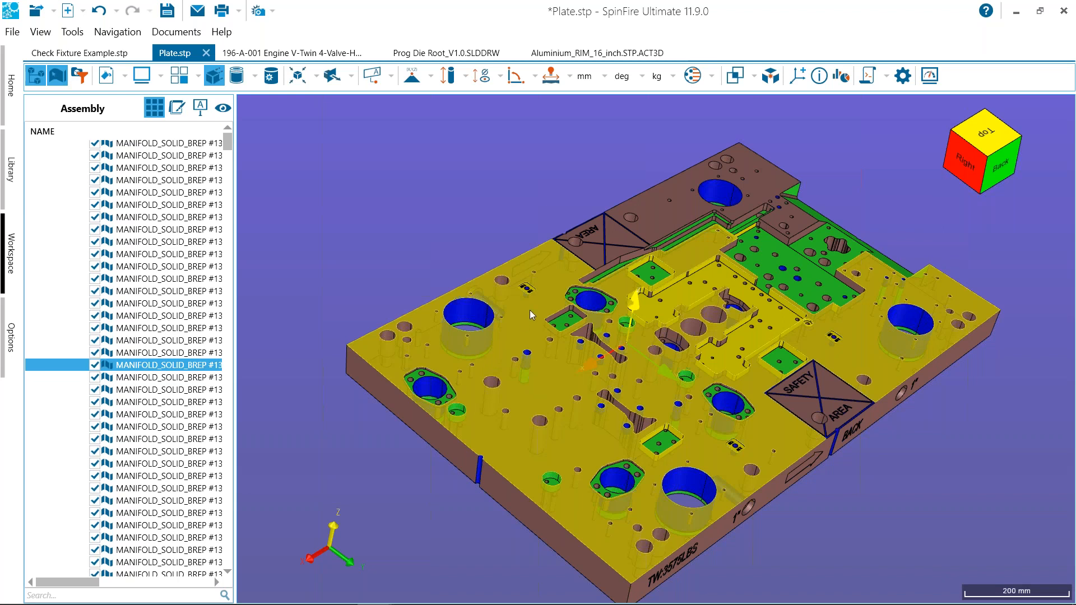
click(373, 177)
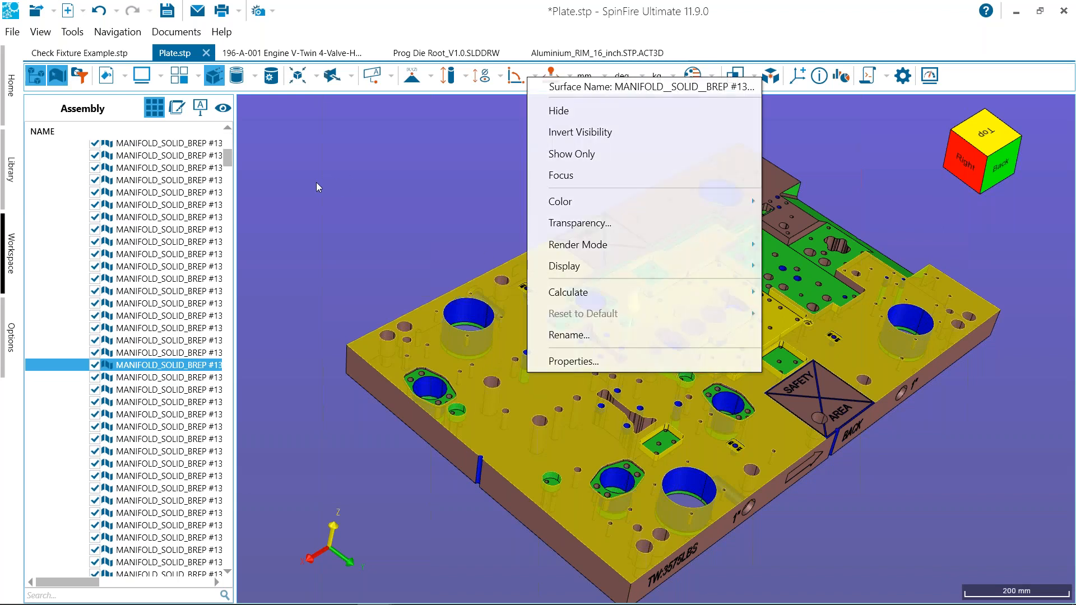
Change from surface to part selection, and reset the LP part's color to default.
click(58, 83)
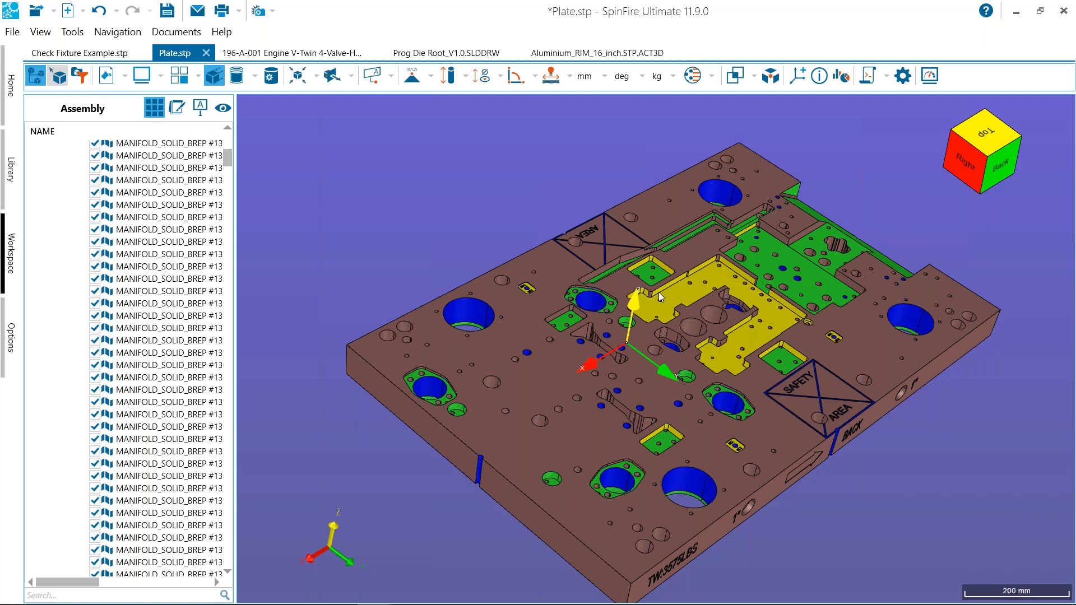
right_click(548, 363)
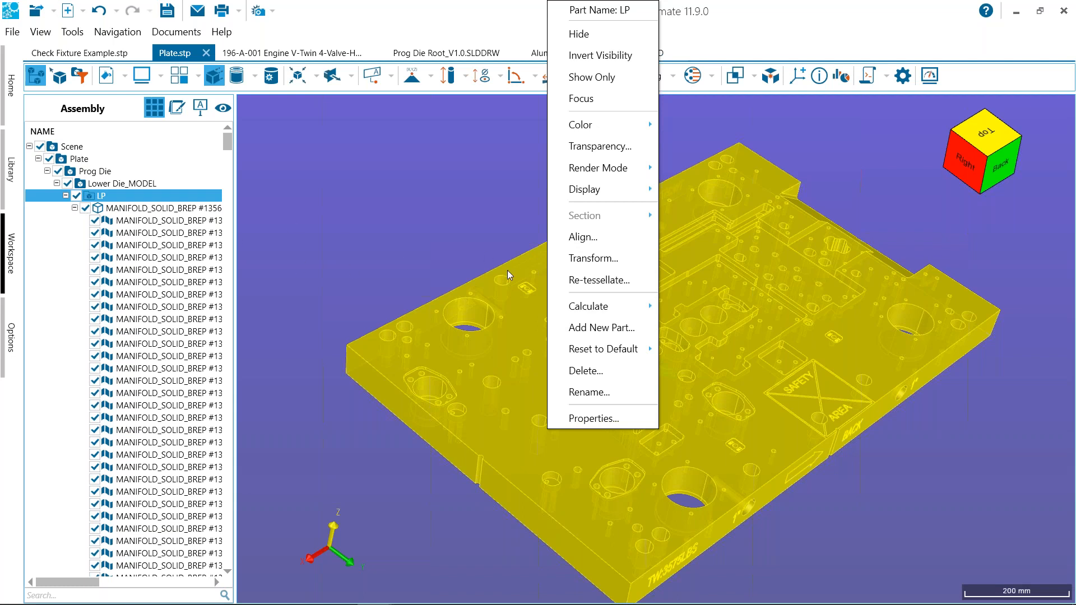
mouse_move(609, 350)
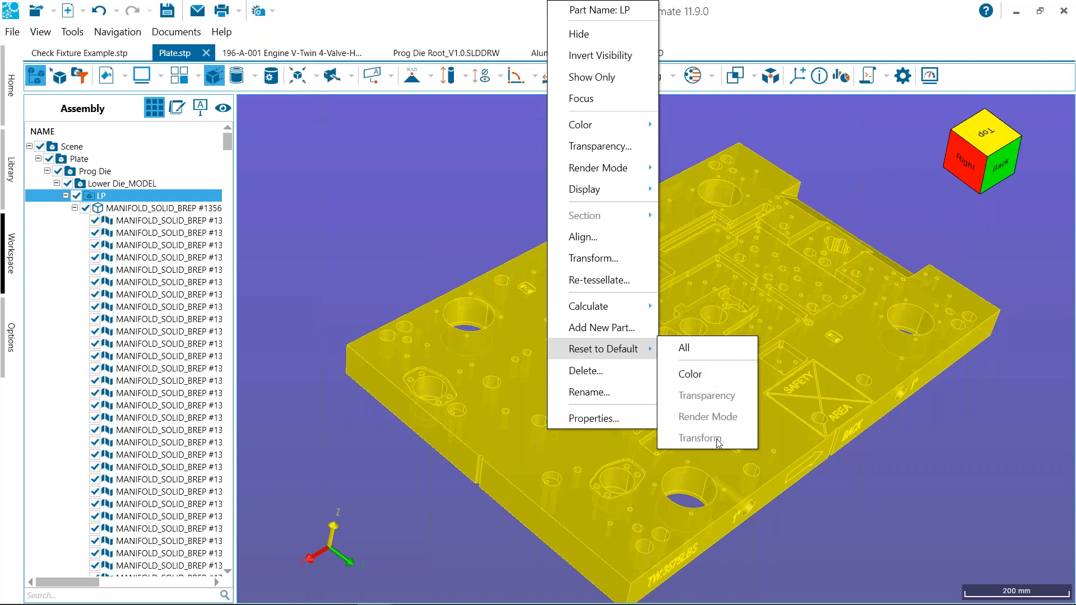
click(703, 375)
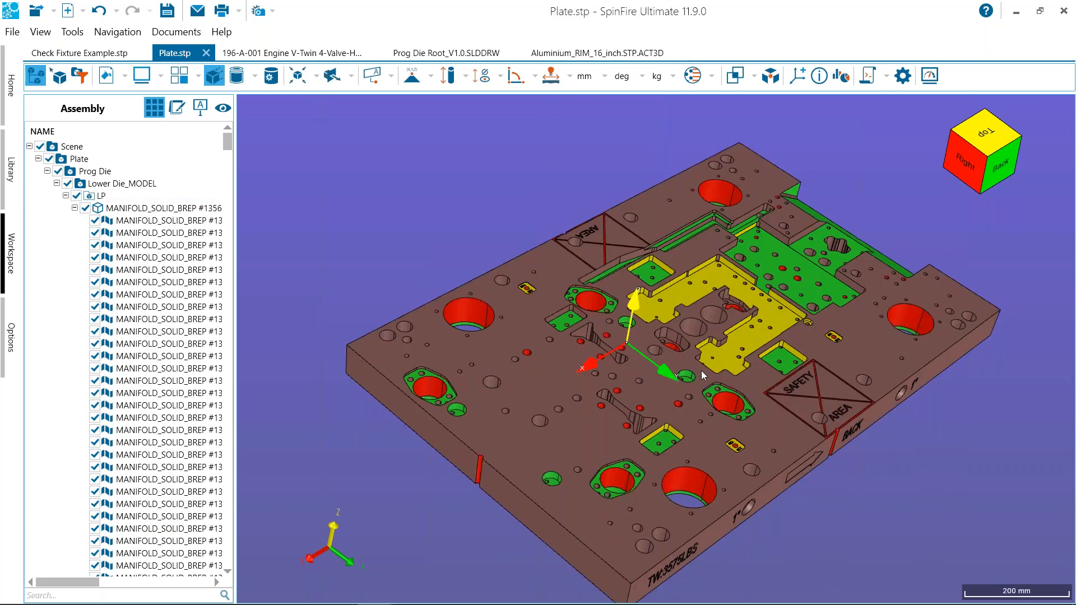
middle_drag(447, 379, 449, 394)
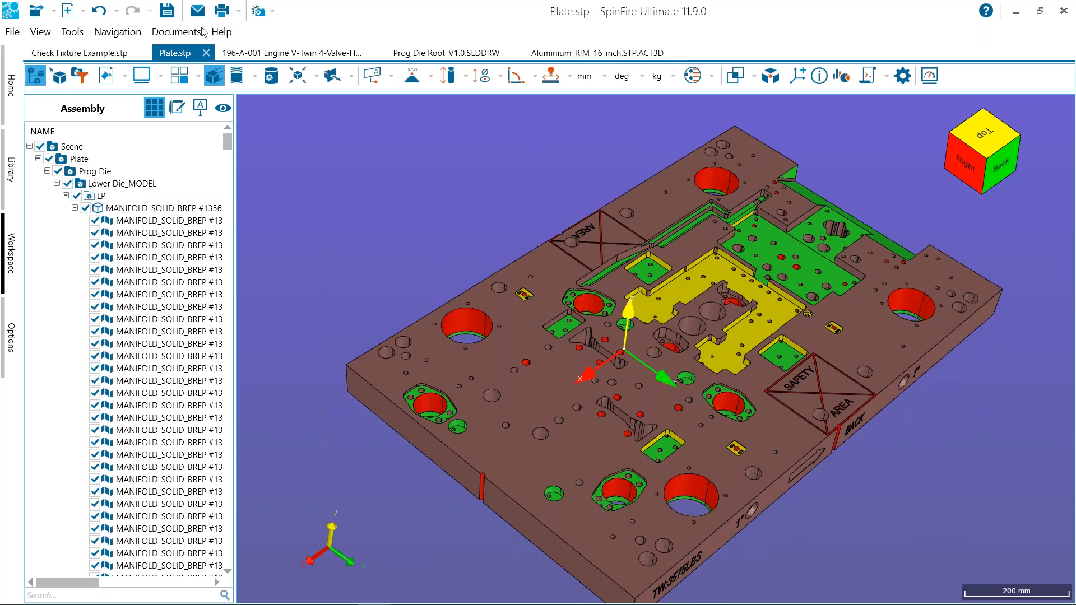
Switch to the 196-A-001 Engine V-Twin assembly, open Advanced Selection, and place its window clear of the engine.
click(317, 53)
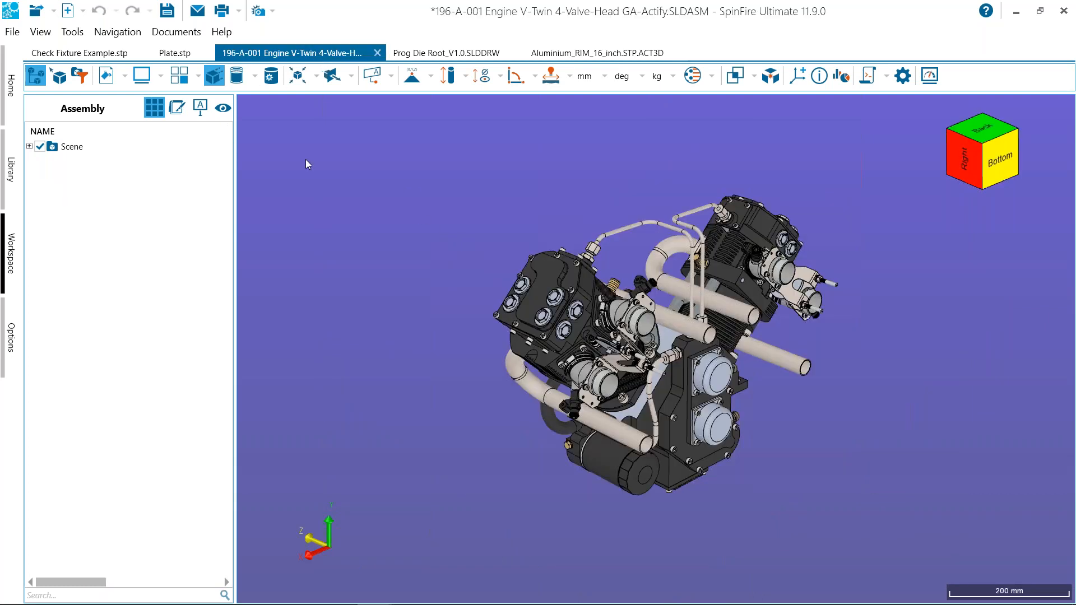
click(85, 77)
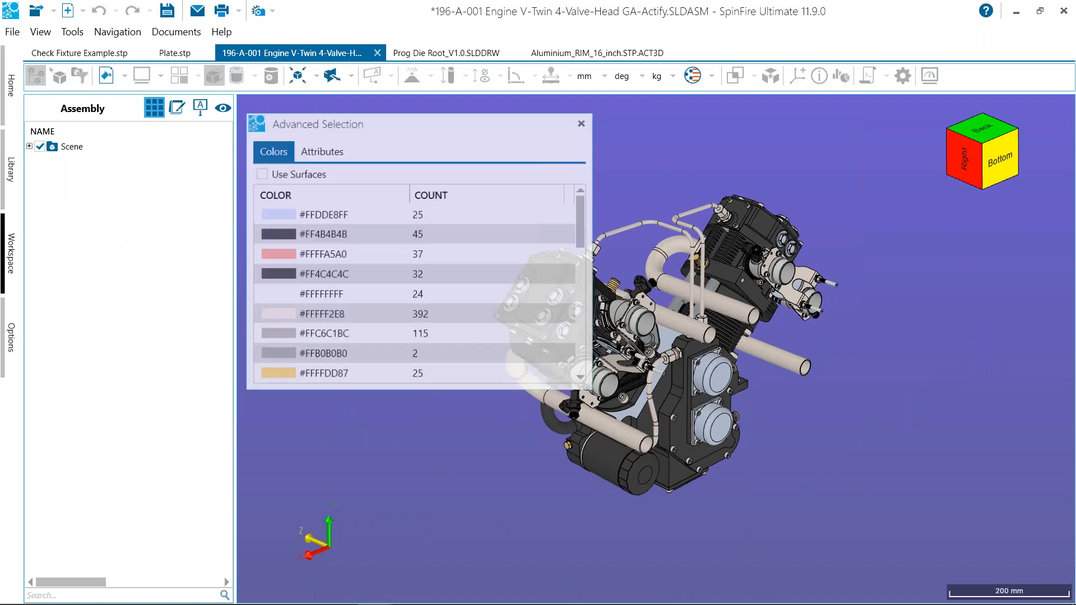
drag(343, 125, 177, 106)
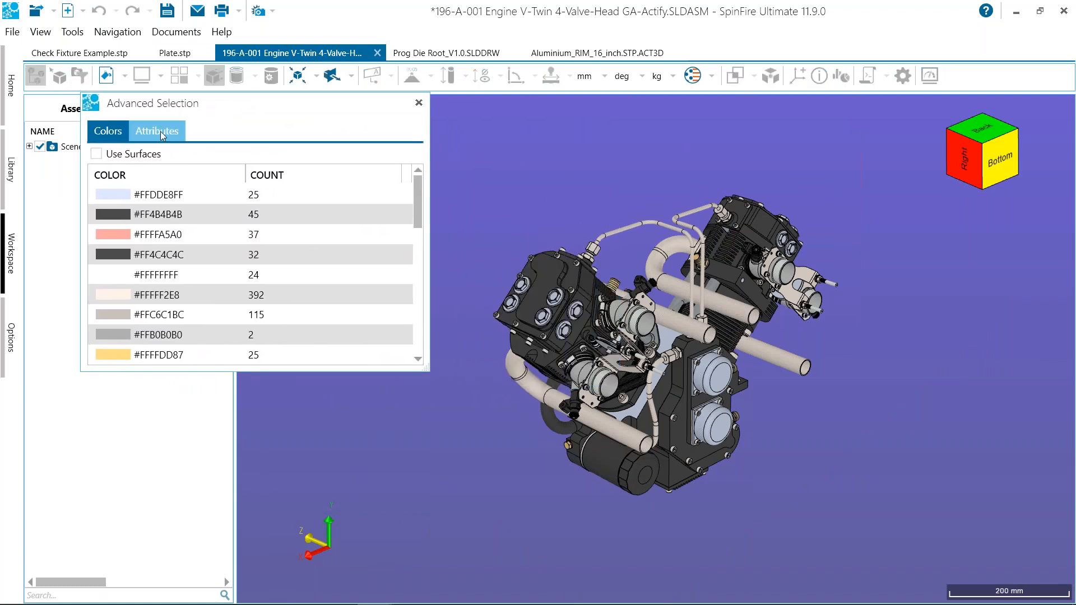
Switch Advanced Selection to attributes, and list the assembly's values for the Material/Name attribute.
click(162, 133)
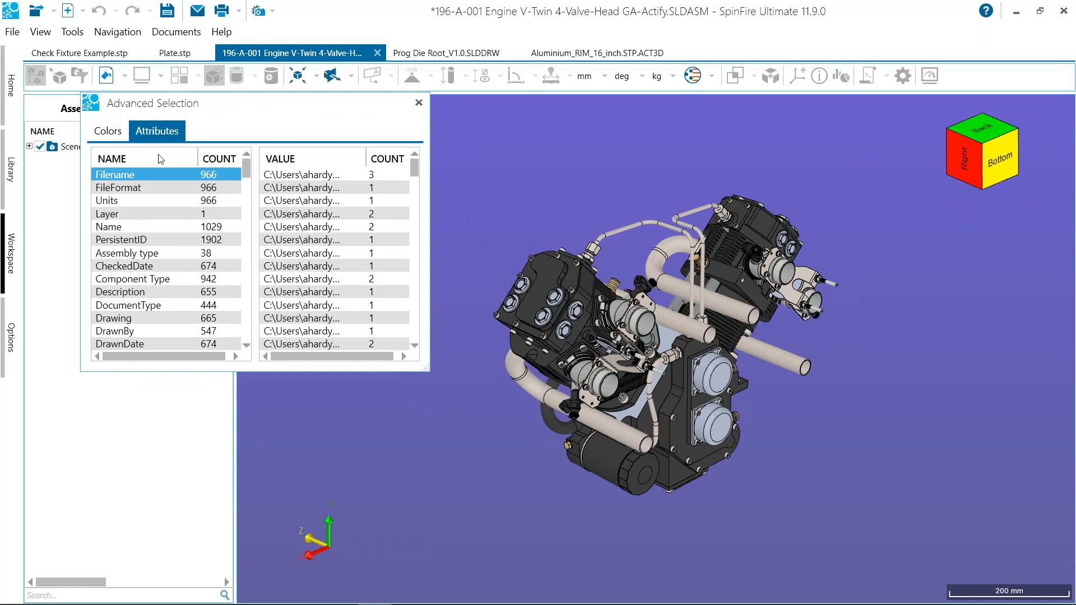
scroll(149, 342, down, 10)
scroll(151, 289, up, 3)
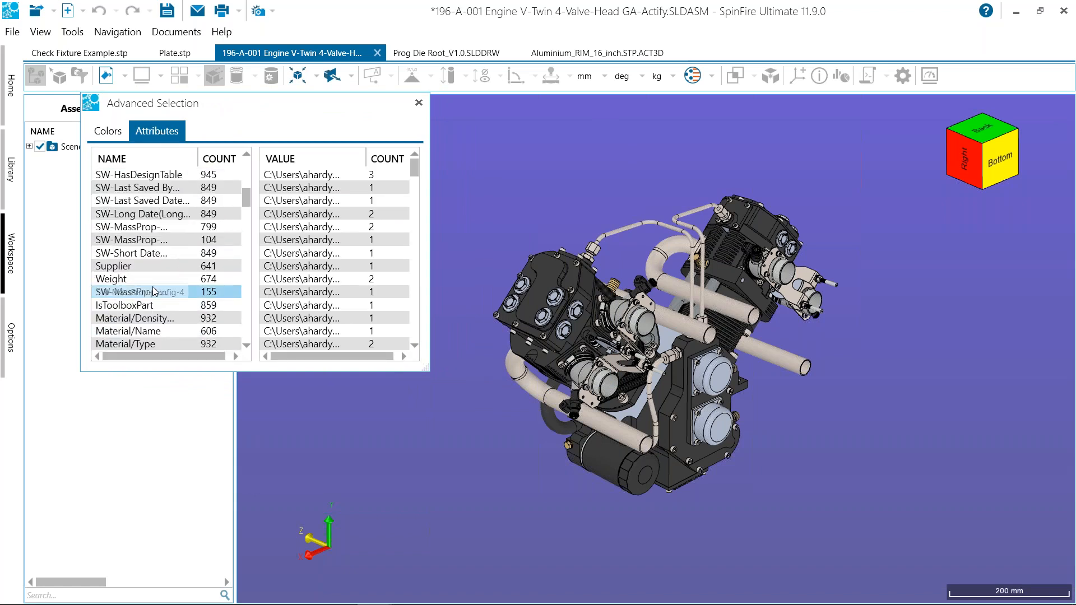
scroll(160, 278, down, 3)
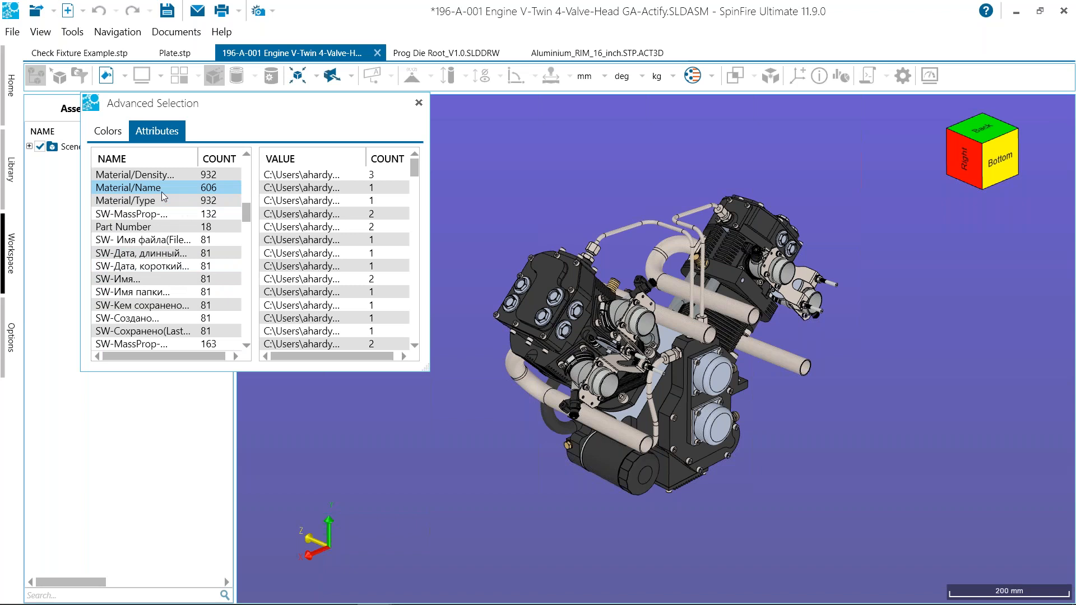
click(140, 200)
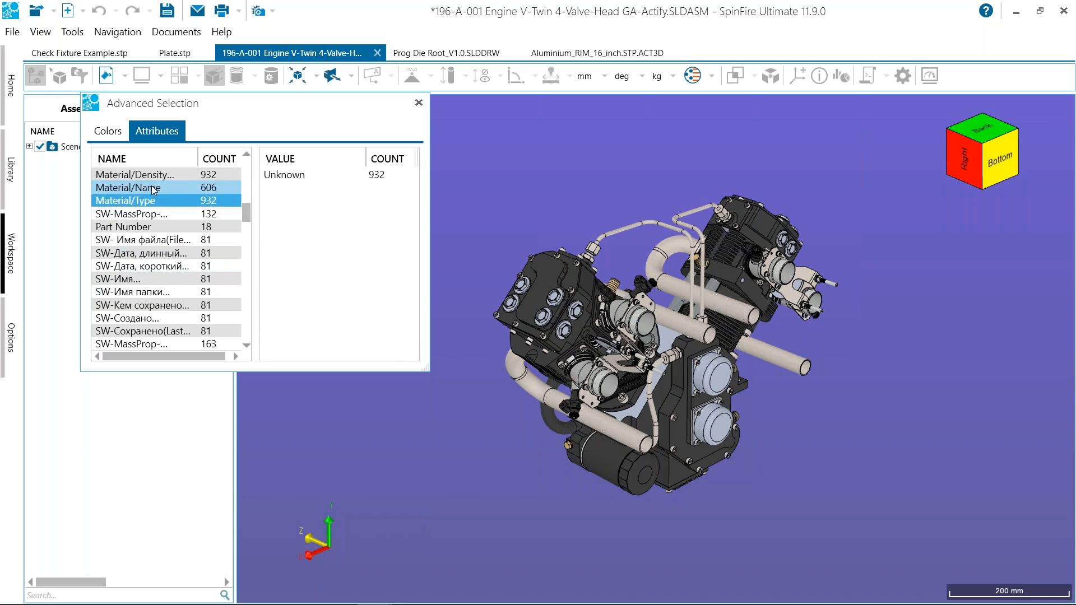
click(154, 189)
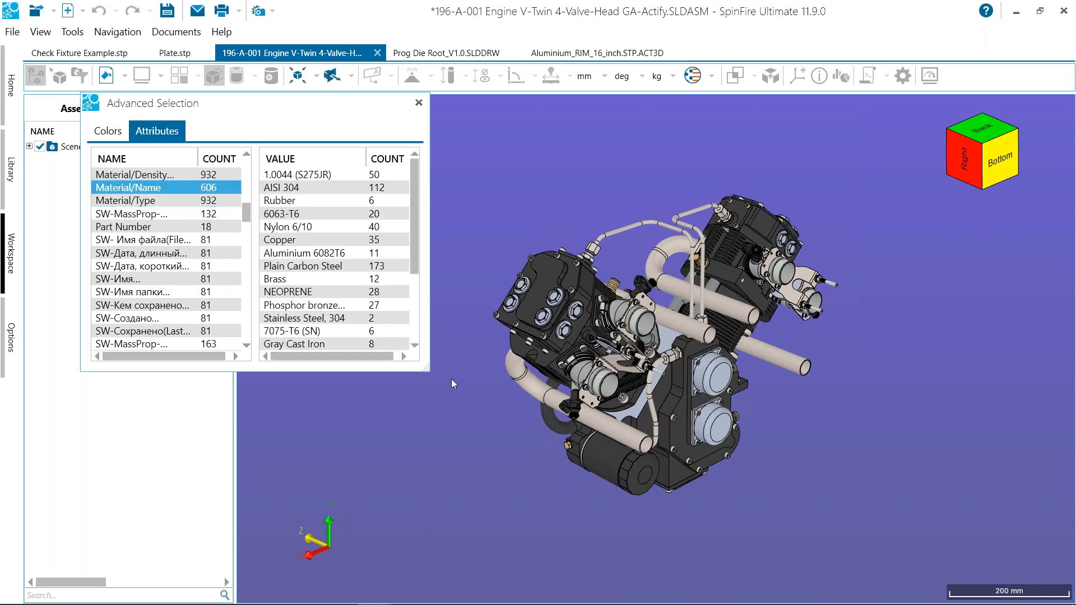
scroll(124, 213, up, 4)
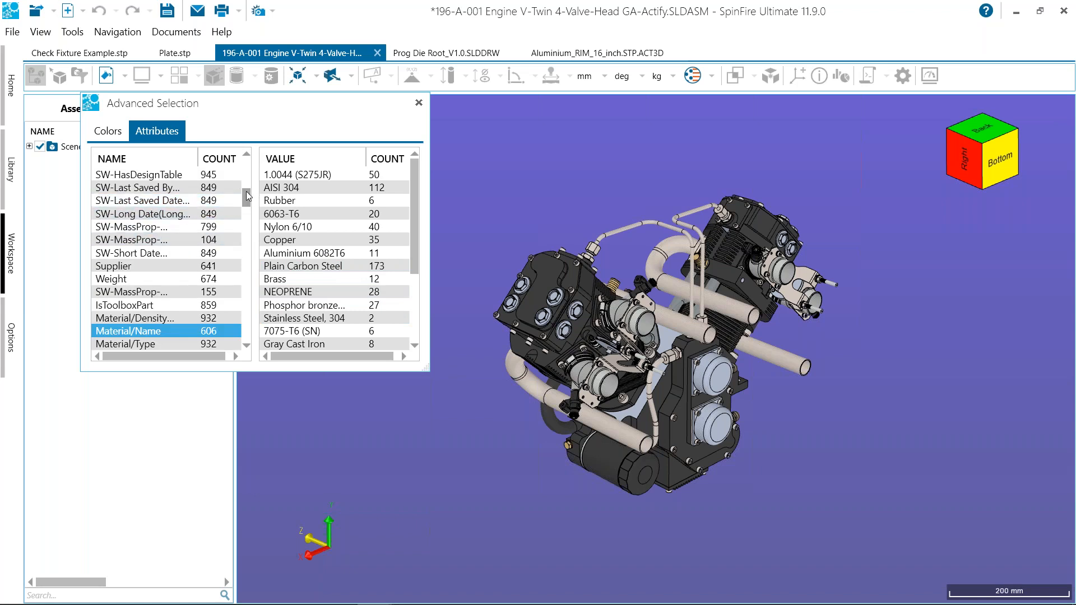
scroll(241, 205, down, 2)
scroll(241, 205, down, 3)
scroll(234, 206, up, 3)
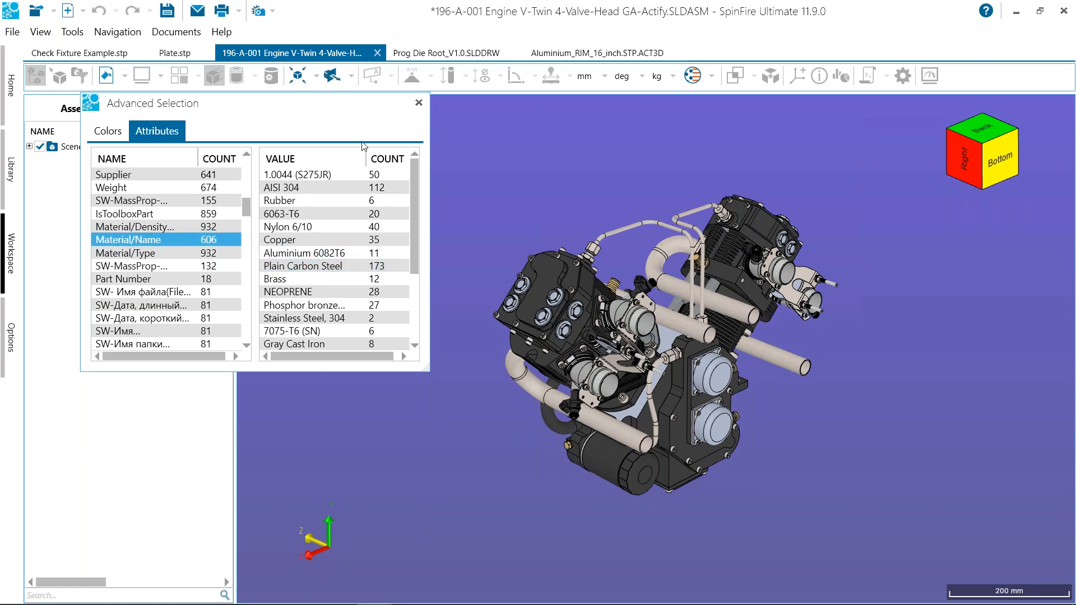
Widen the Advanced Selection window, select all parts whose Material/Name is Copper, and close the window.
drag(428, 342, 472, 342)
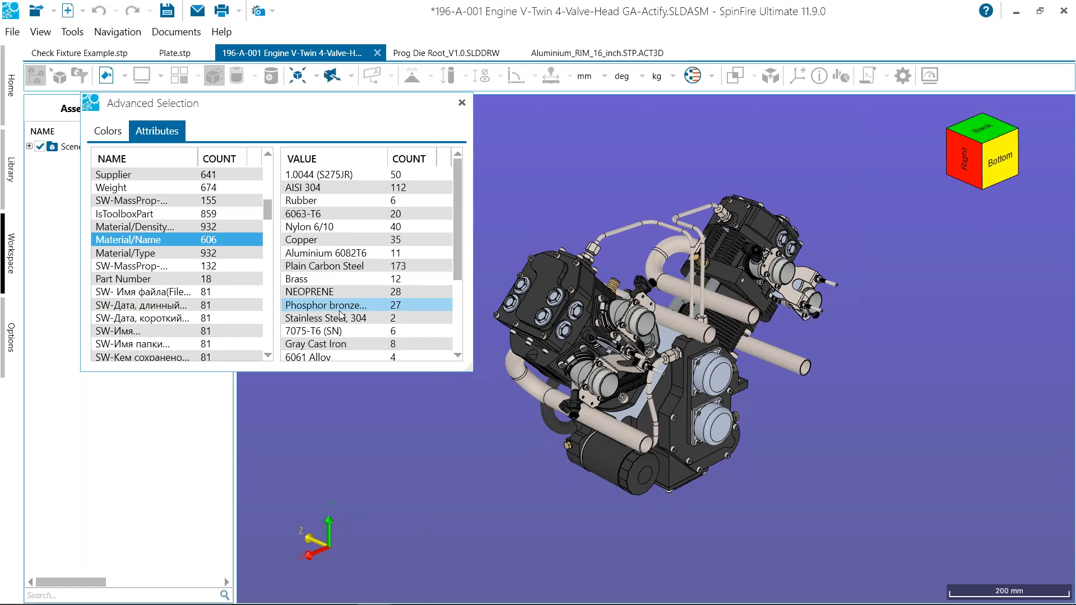
scroll(355, 343, down, 3)
scroll(354, 344, up, 3)
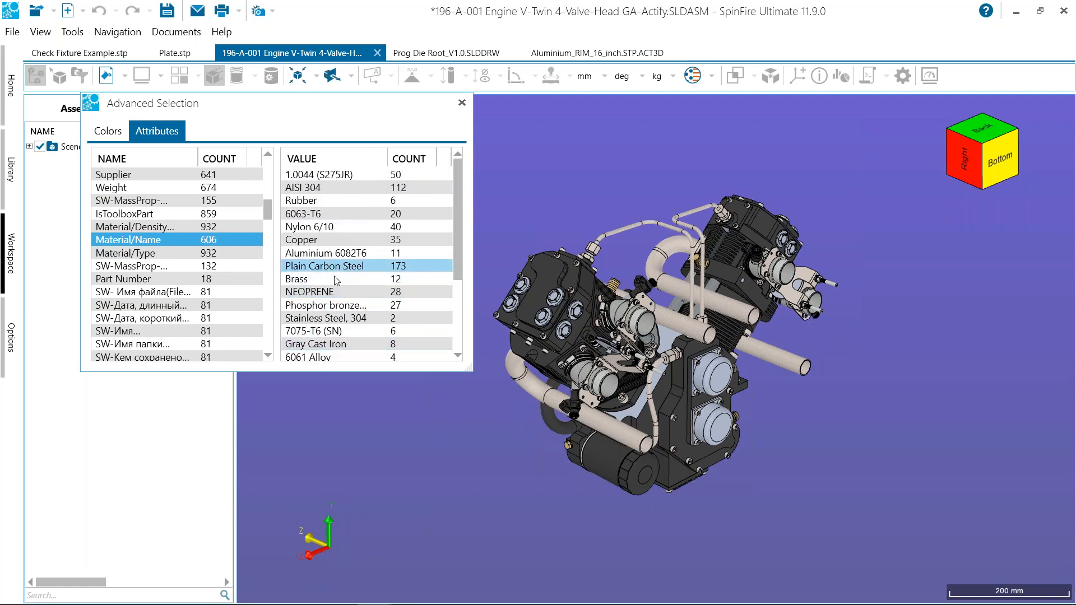
click(306, 240)
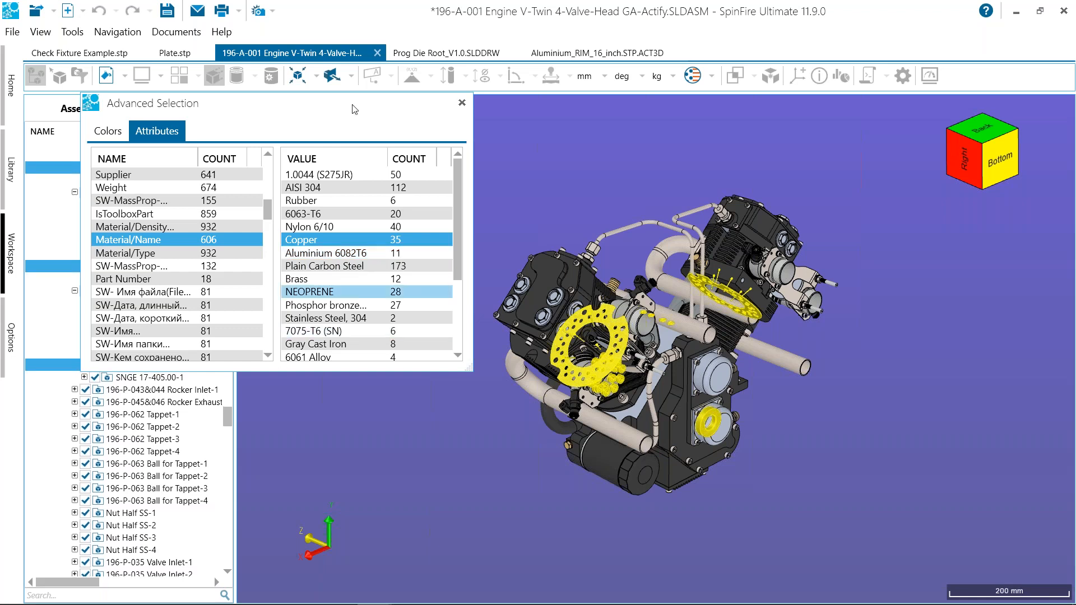
click(462, 103)
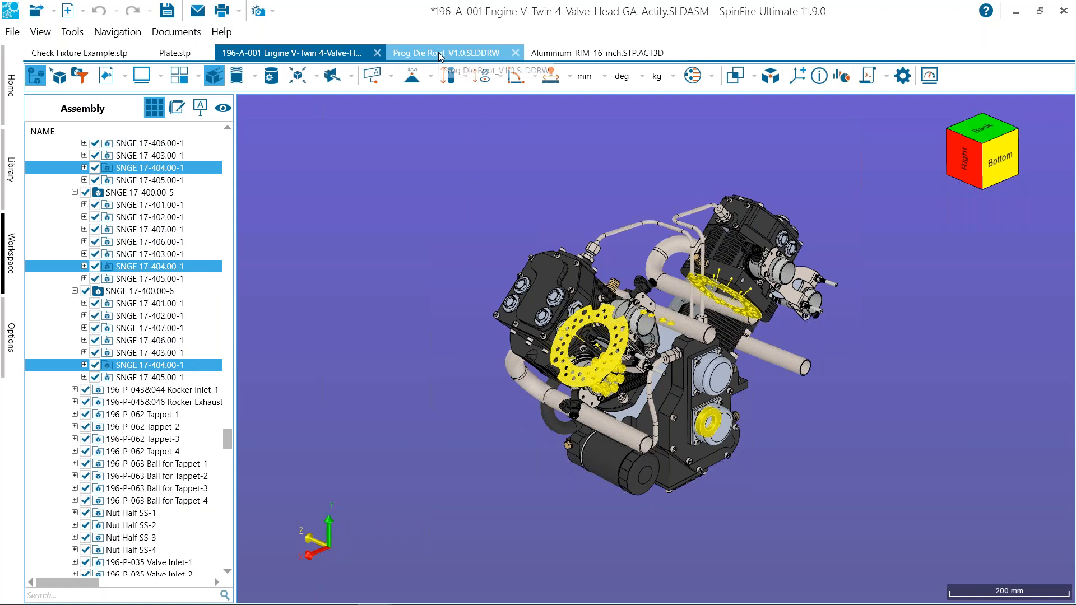
Switch to the Prog Die Root_V1.0.SLDDRW drawing and import Prog Die Root_V2.0.SLDDRW into it from the 2D folder of 3D Data.
click(444, 53)
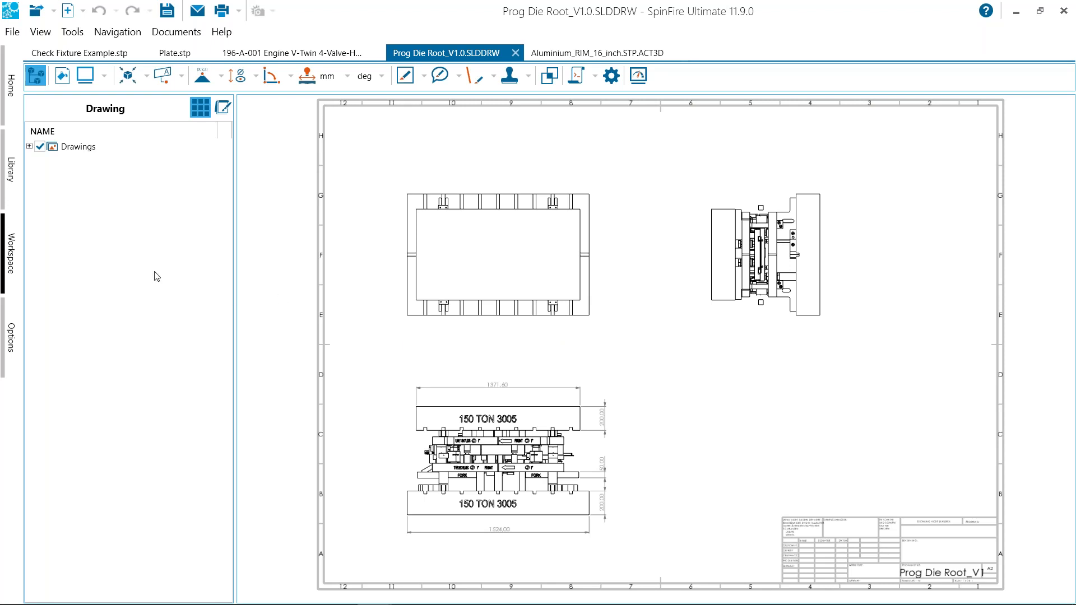
click(29, 146)
click(14, 31)
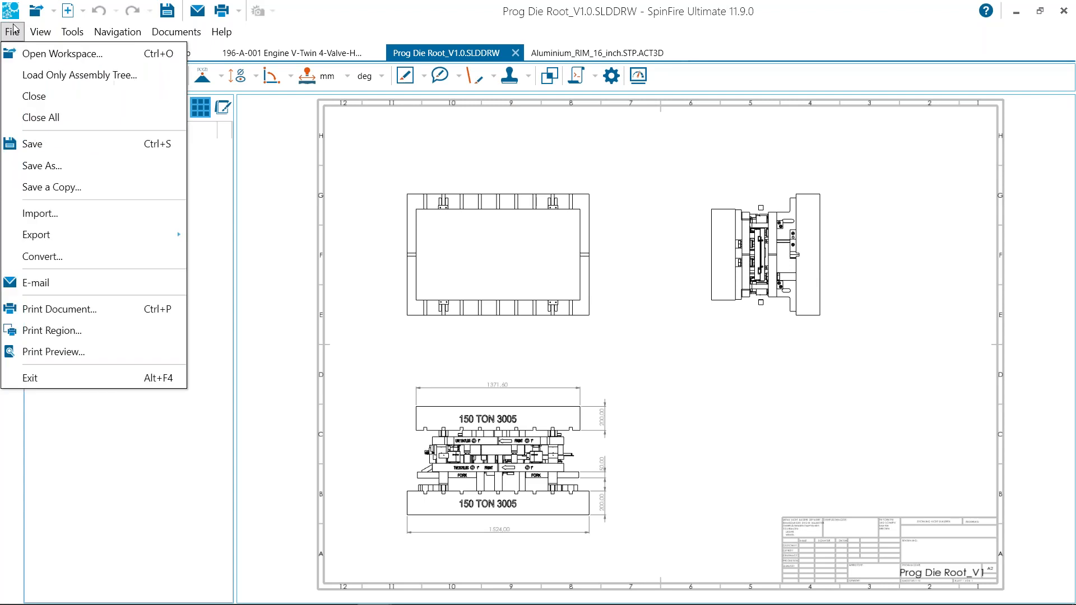
click(67, 213)
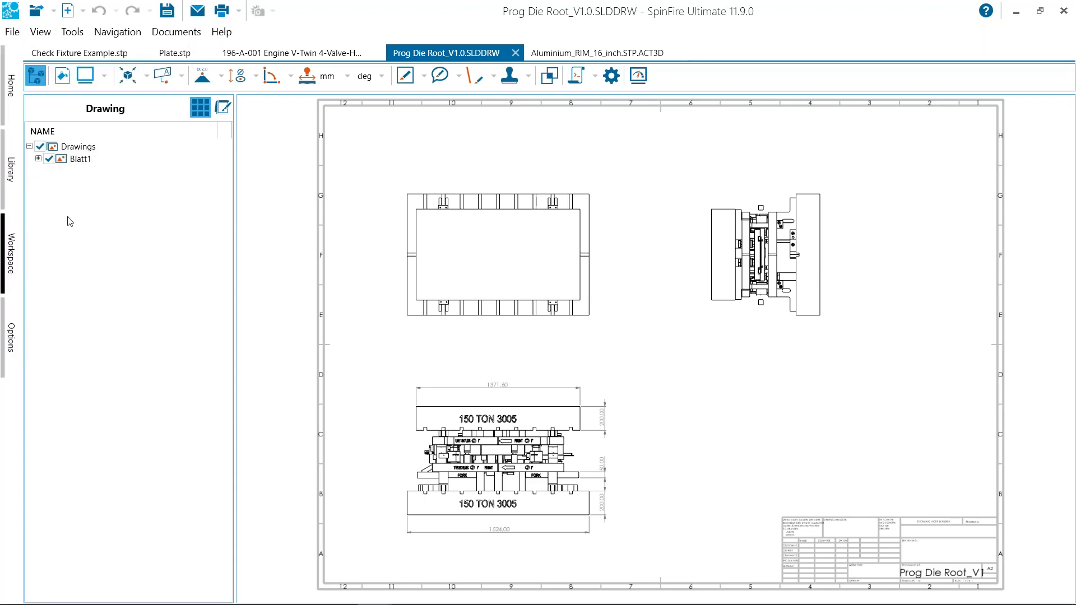
key(ctrl+o)
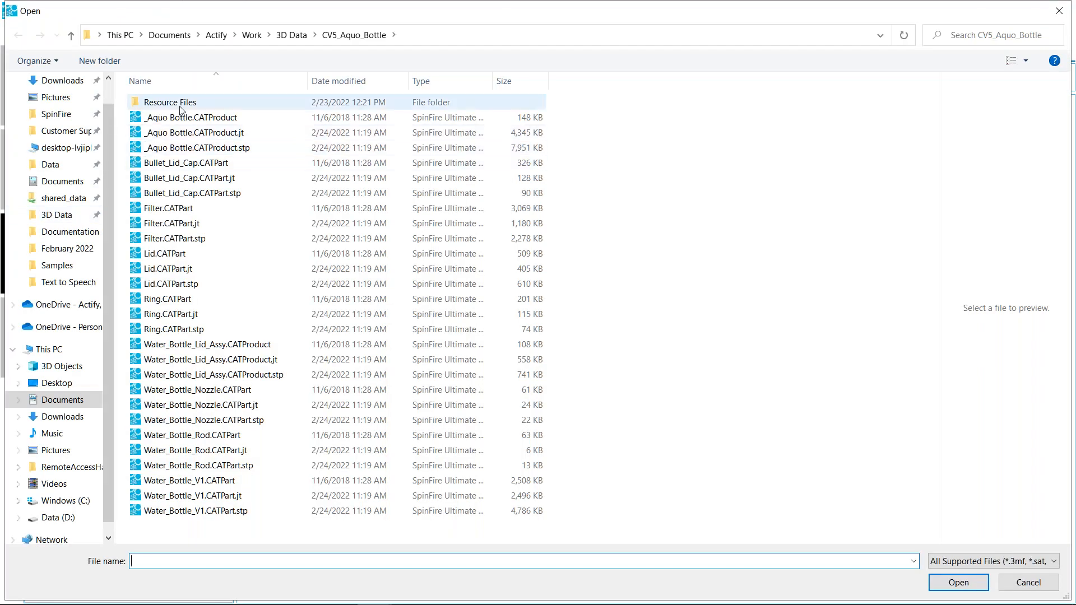
click(296, 39)
double_click(145, 133)
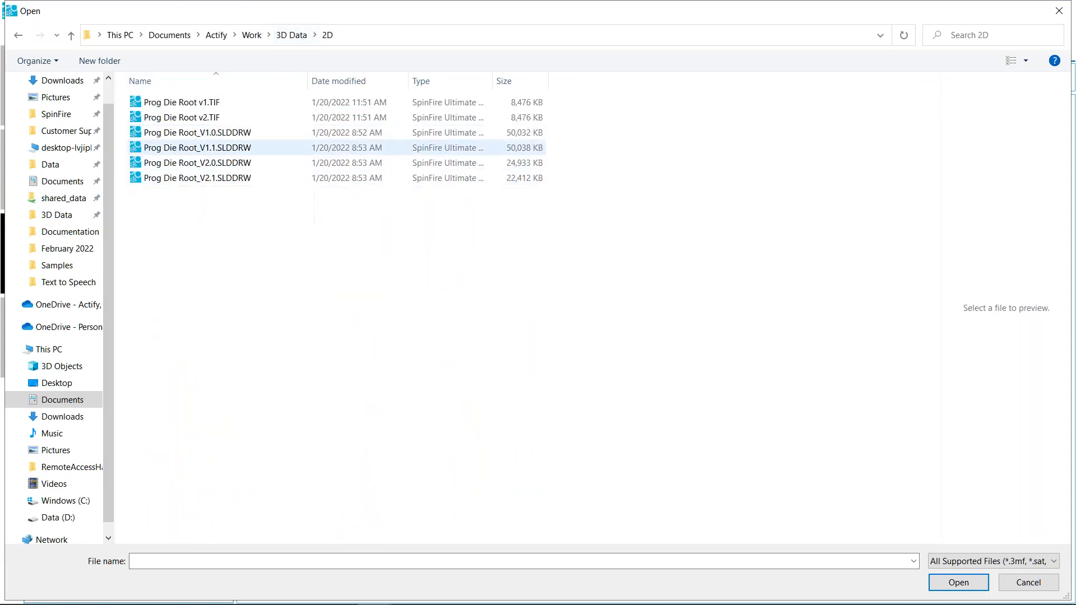
click(169, 162)
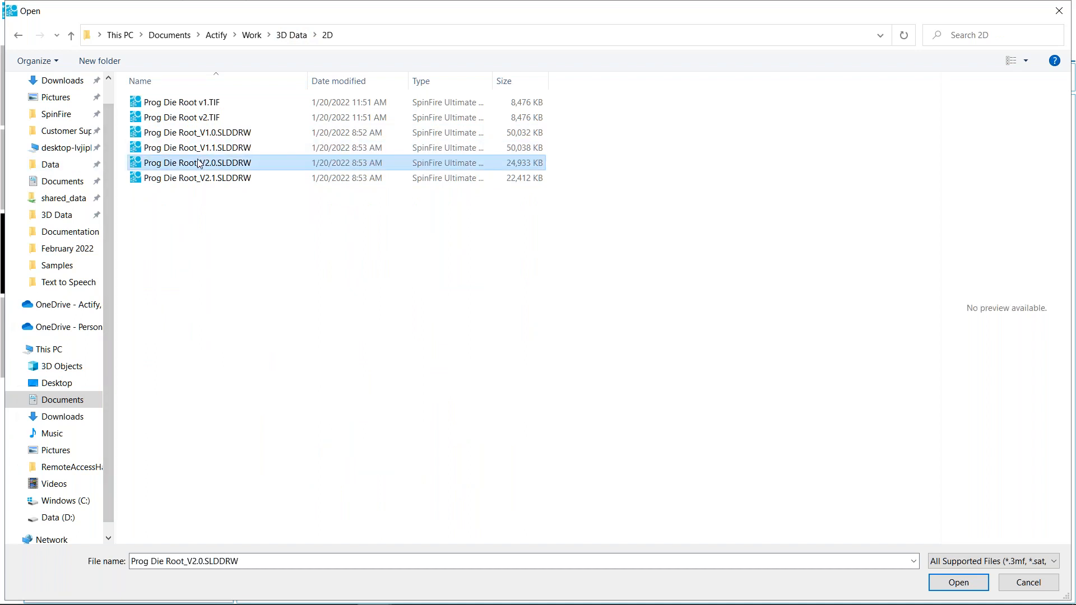
click(960, 582)
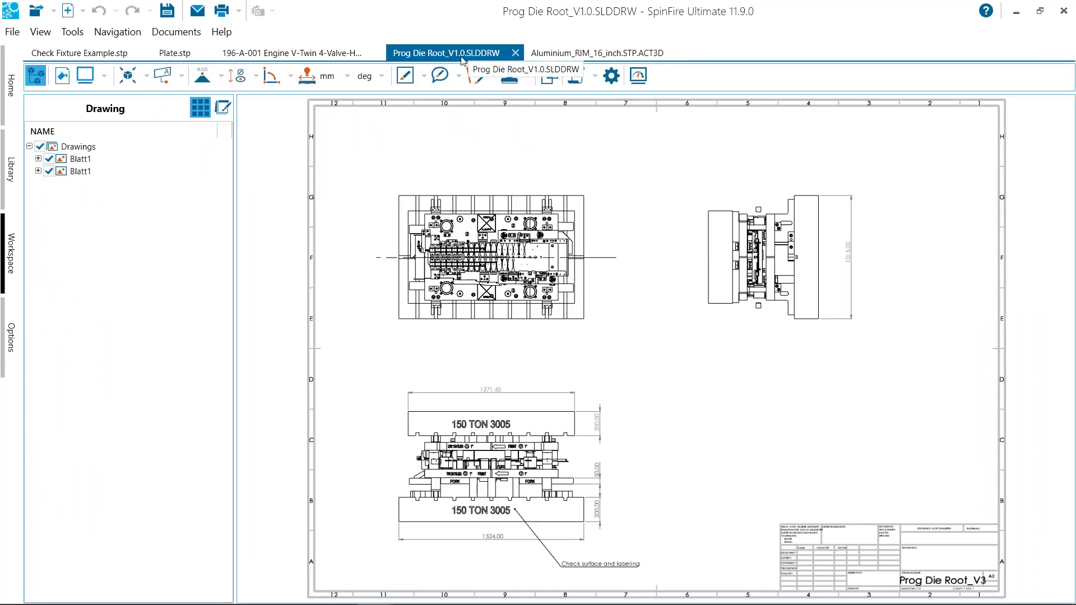
Highlight the two overlaid Blatt1 sheets alternately to see what each contains, and clear the selection.
click(80, 171)
click(82, 171)
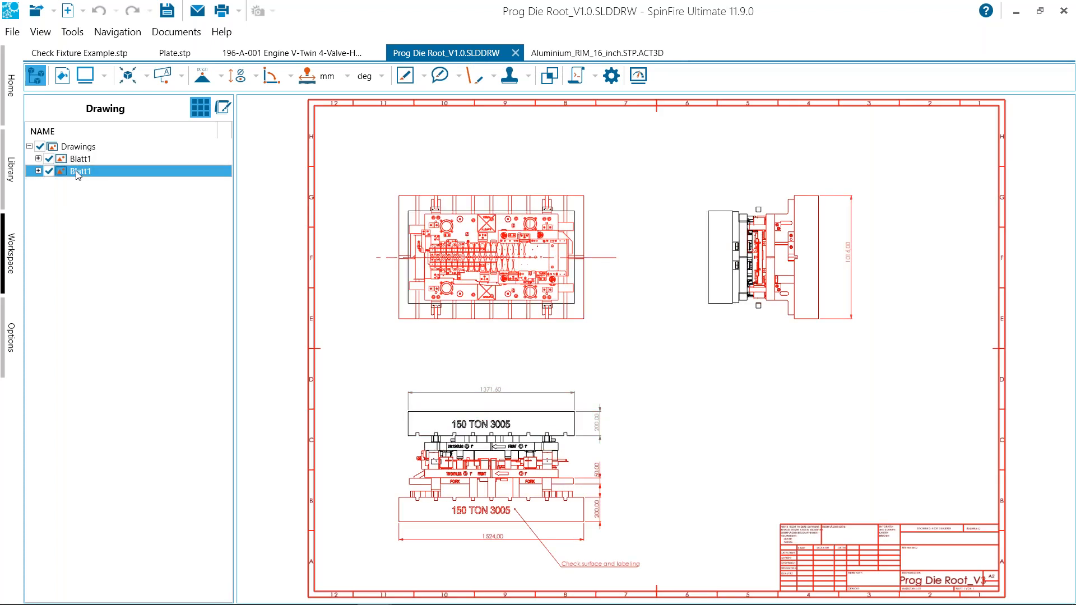
click(82, 160)
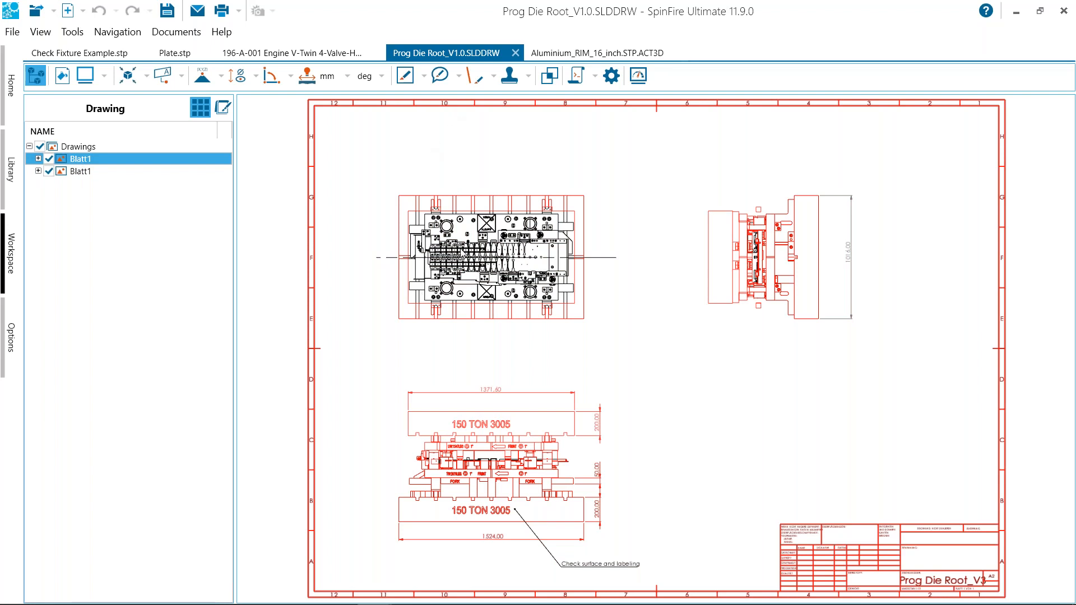
click(79, 173)
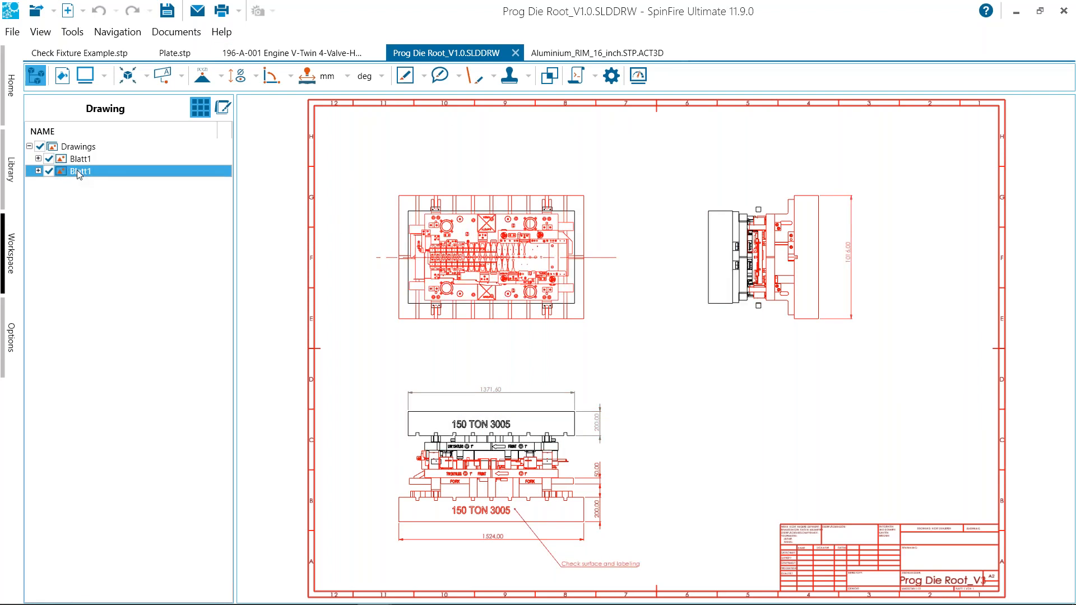
click(79, 160)
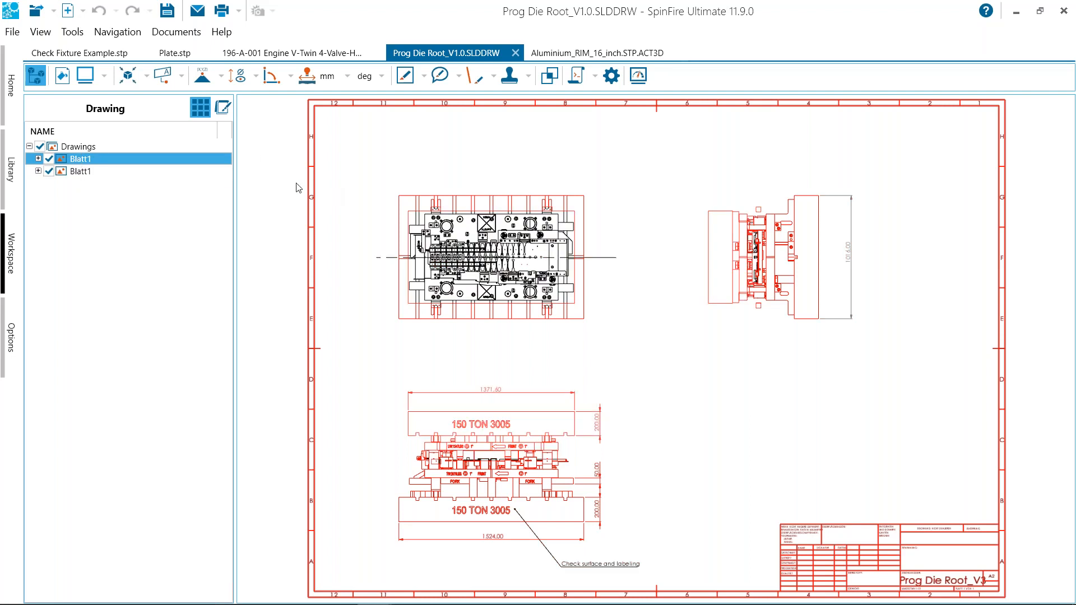
right_click(265, 181)
click(273, 107)
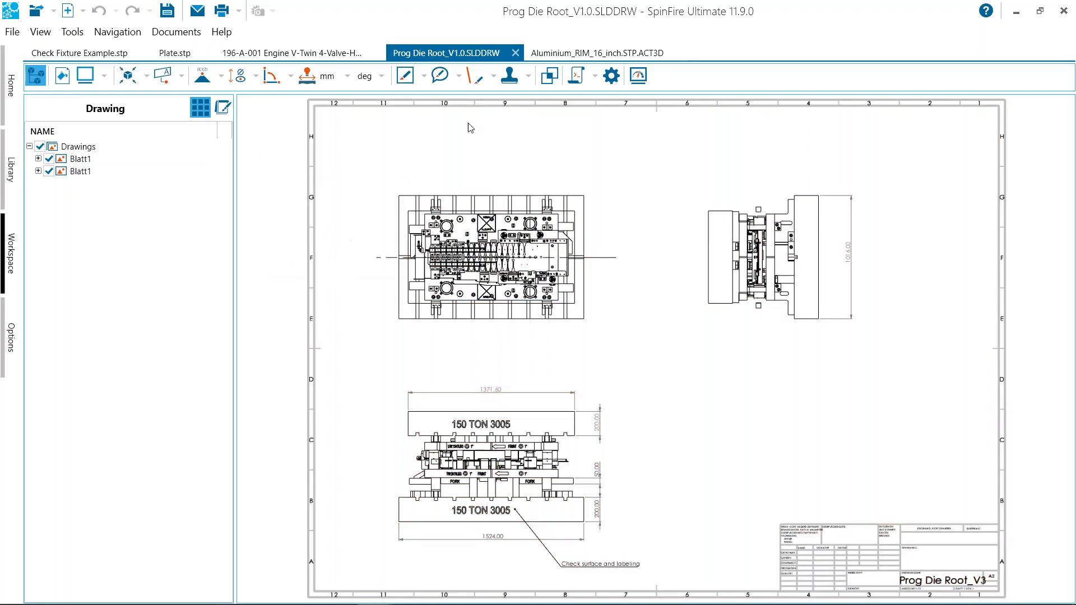
Start Drawing Compare and choose the two Blatt1 sheets as the drawings to compare.
click(546, 78)
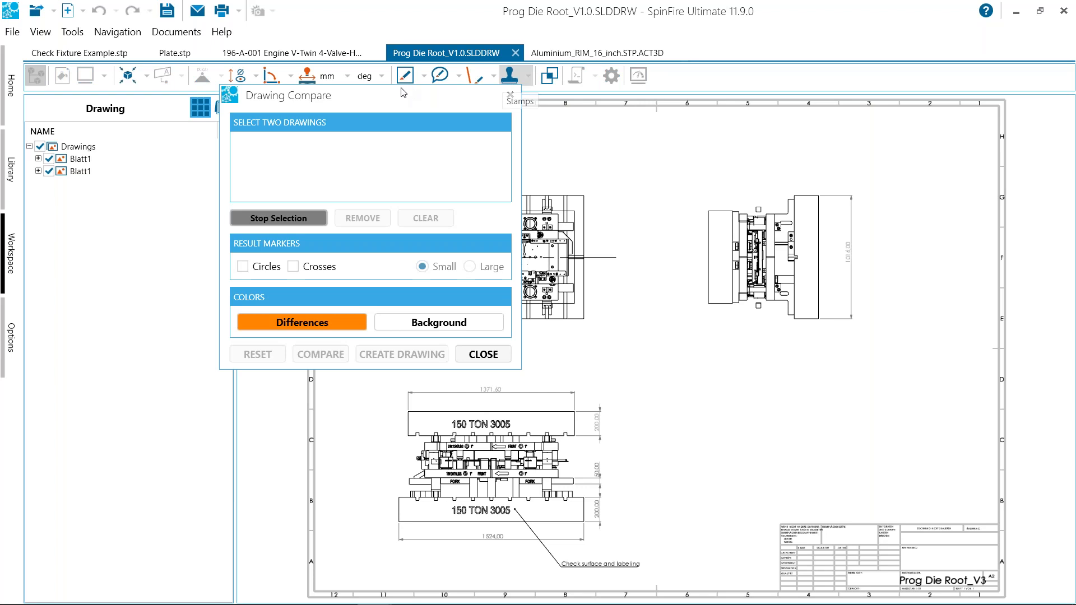
drag(431, 90, 496, 61)
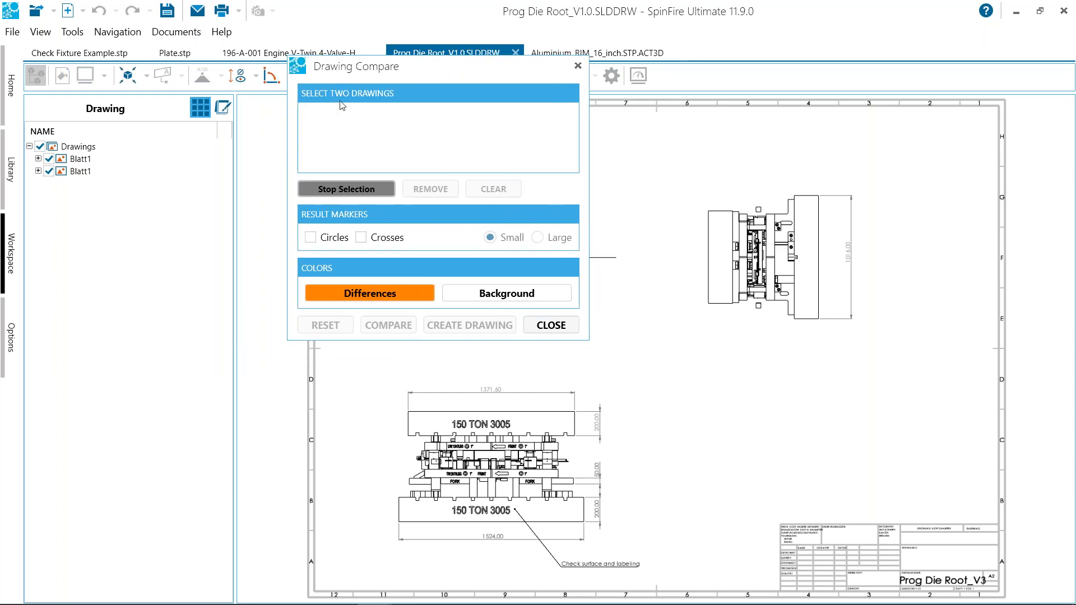
click(81, 159)
click(84, 171)
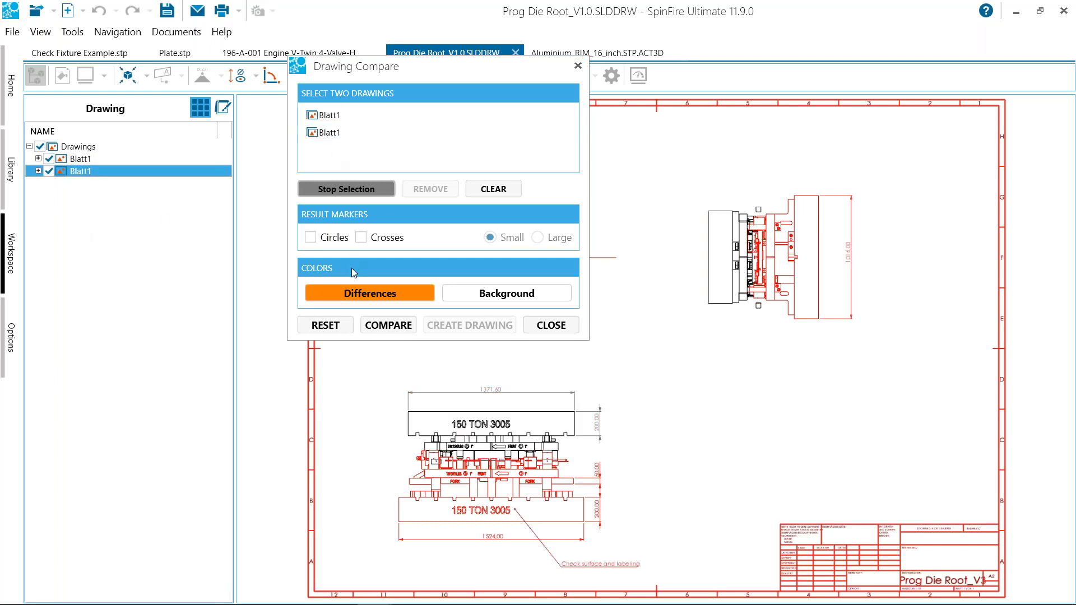
Set the color for comparison differences to green #FF00FF00.
click(370, 293)
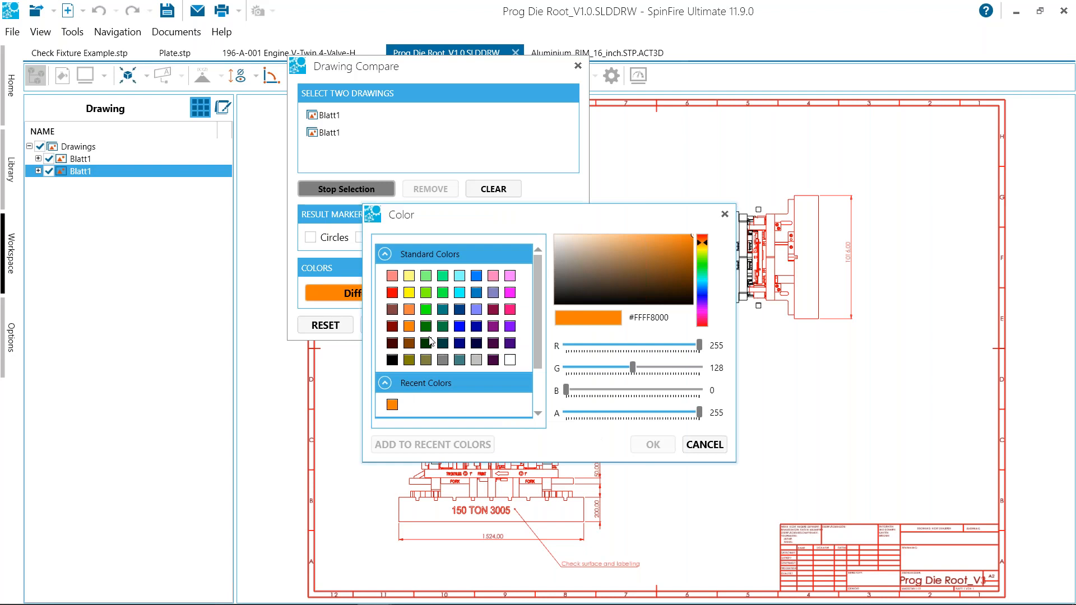
click(426, 309)
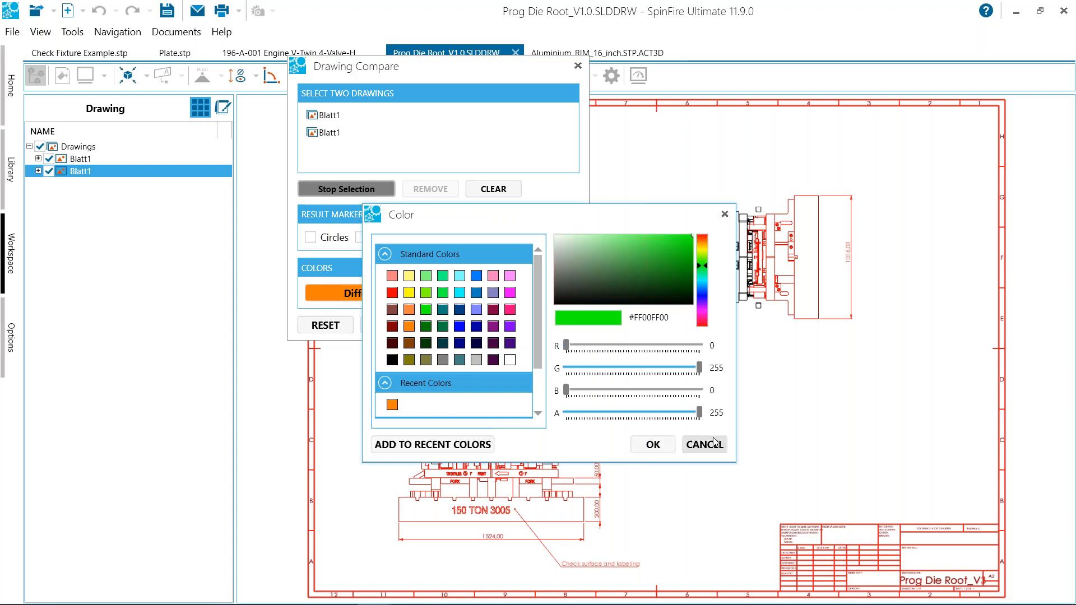
click(653, 446)
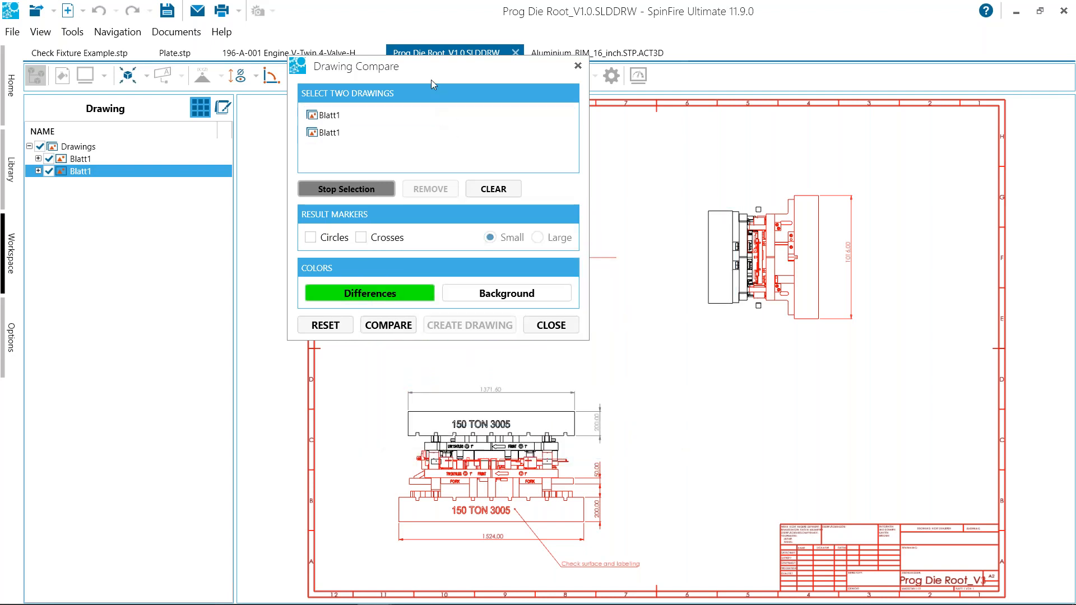
Run the comparison of the two sheets, and place both Drawing Compare windows clear of the drawing views.
drag(420, 68, 271, 57)
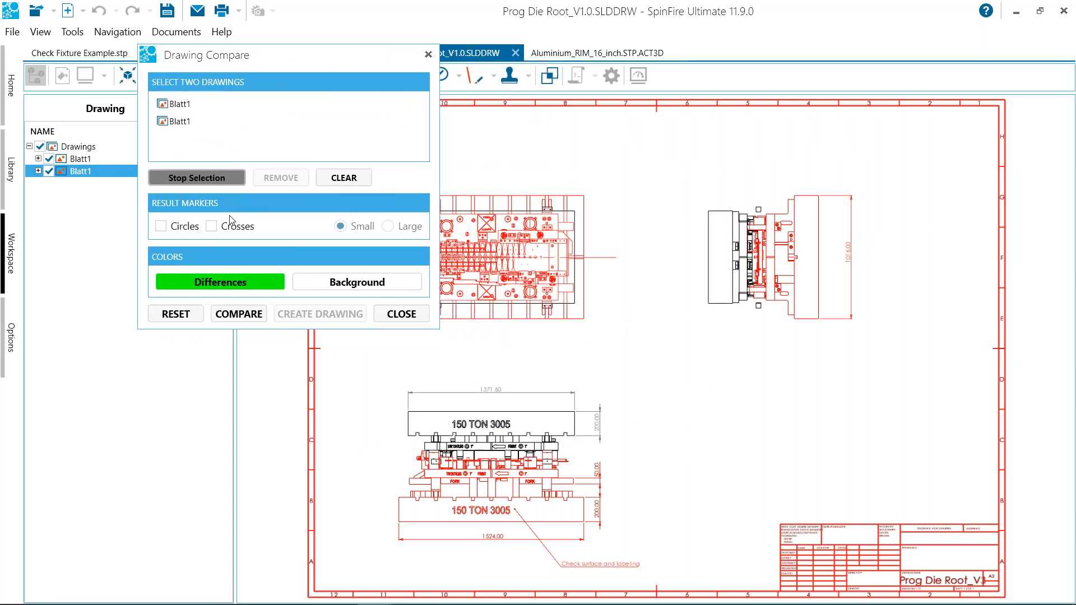
click(245, 315)
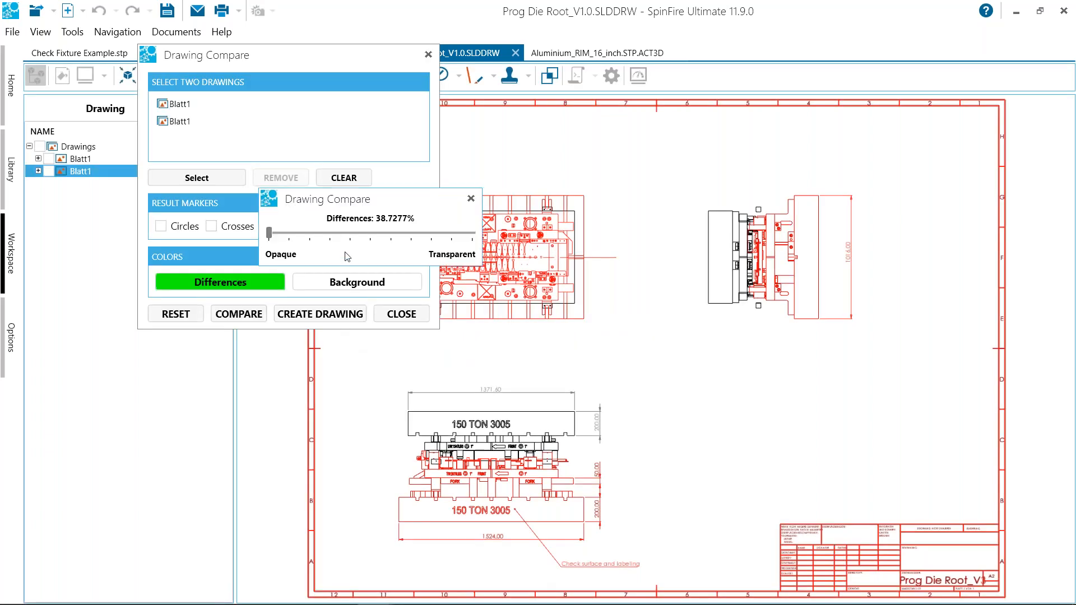
mouse_move(366, 196)
mouse_down()
mouse_move(353, 194)
mouse_move(293, 351)
mouse_up()
drag(413, 54, 329, 31)
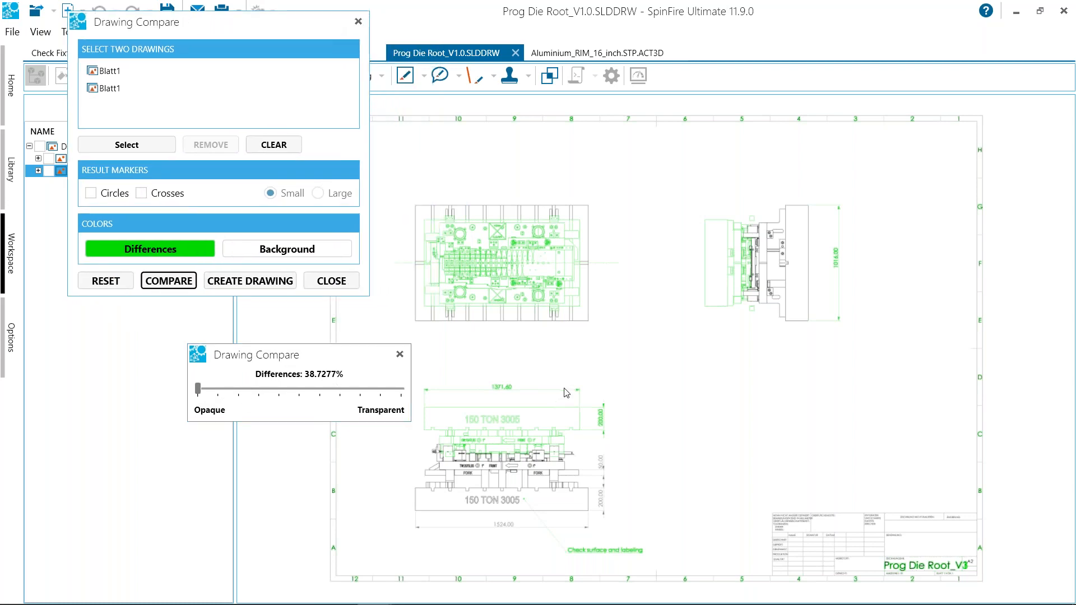
Examine the differences marked in green across the die's plan and front views at closer range.
scroll(567, 392, up, 2)
scroll(571, 445, up, 1)
scroll(745, 361, up, 1)
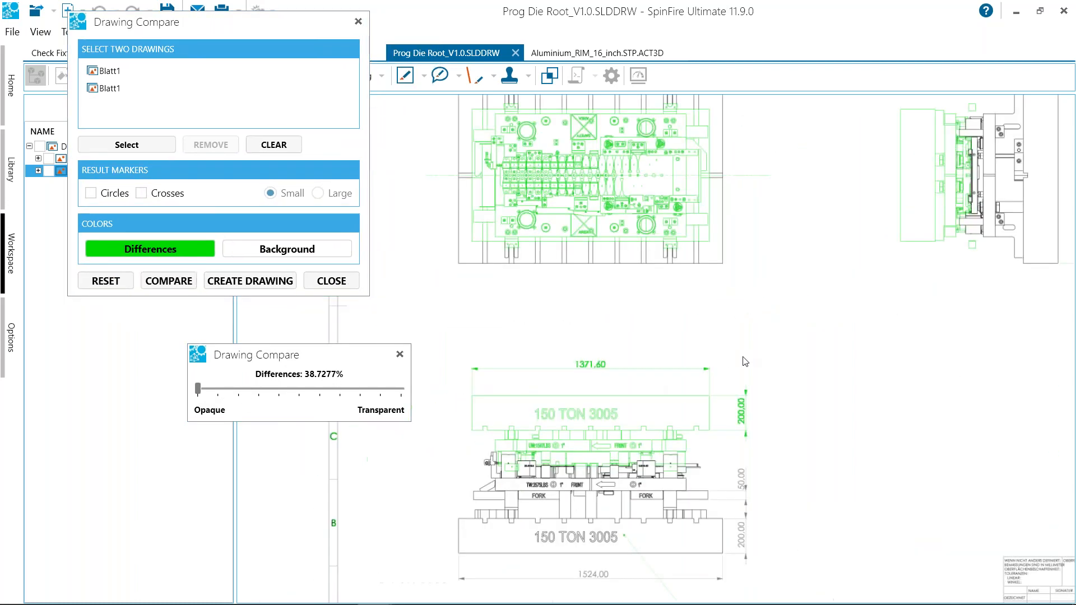
scroll(738, 325, up, 2)
middle_drag(736, 321, 738, 341)
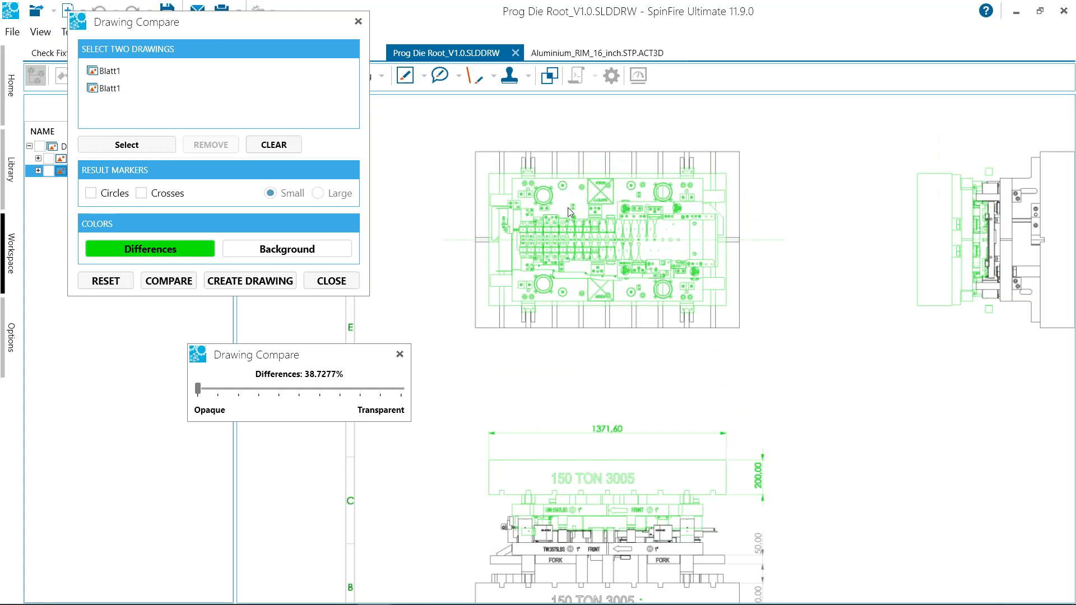
mouse_move(672, 443)
middle_down()
mouse_move(765, 379)
mouse_move(777, 427)
middle_up()
middle_drag(485, 231, 511, 262)
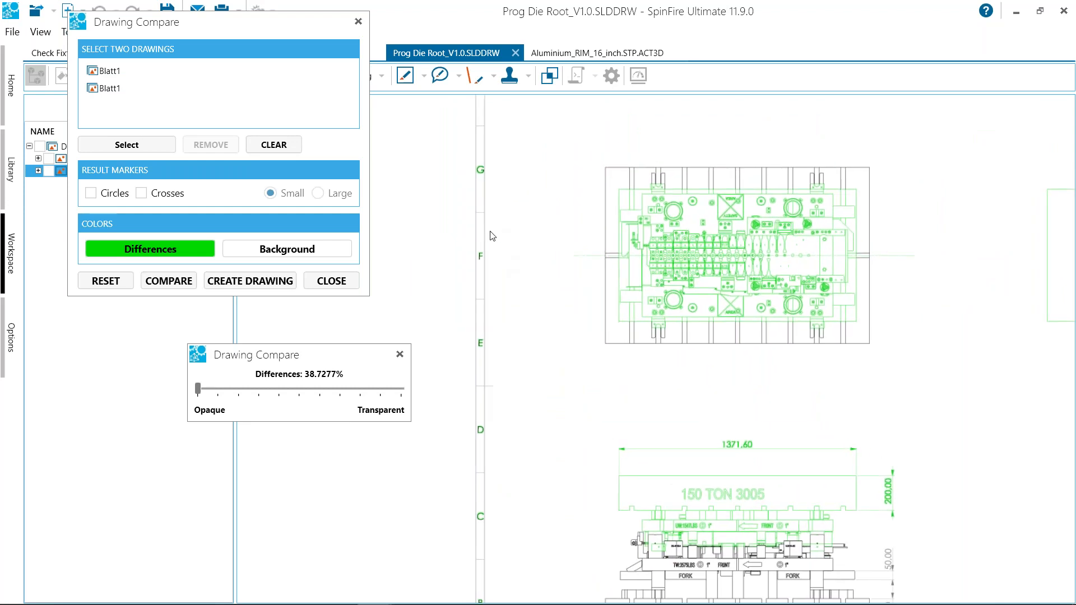
Fade the comparison differences to fully transparent (100), and return them to fully opaque (0).
middle_drag(654, 271, 626, 290)
scroll(665, 196, up, 2)
scroll(582, 234, up, 1)
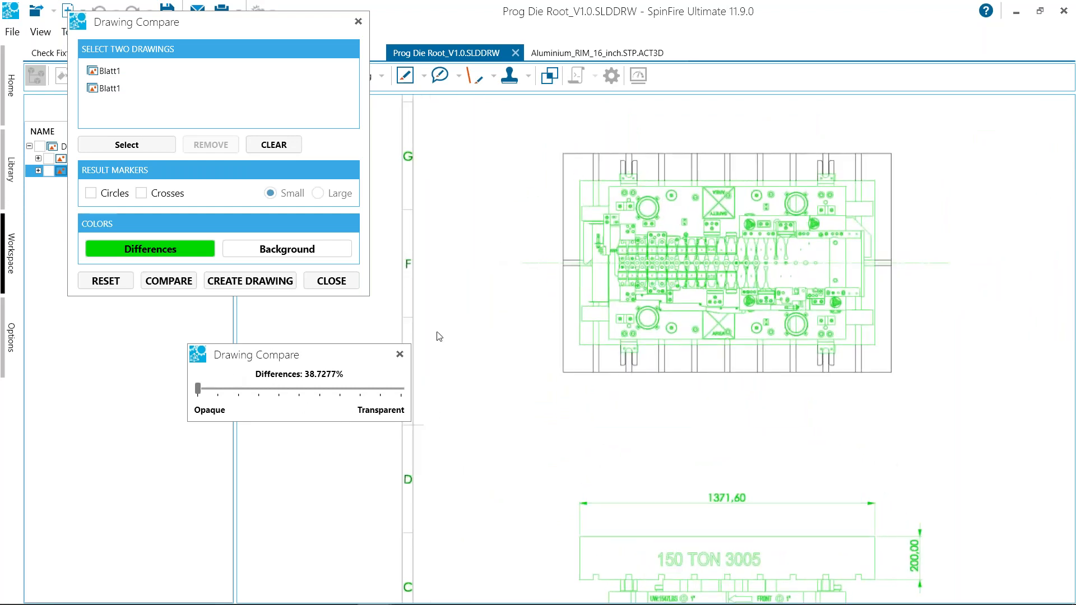
drag(198, 392, 409, 393)
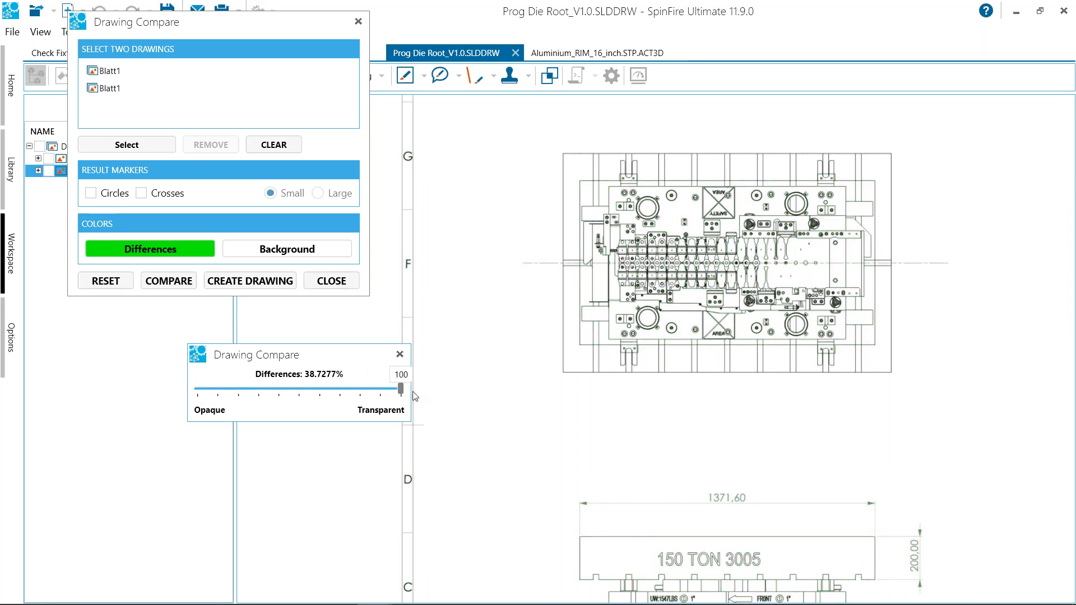
mouse_move(401, 397)
mouse_down()
mouse_move(318, 400)
mouse_move(402, 405)
mouse_move(469, 391)
mouse_up()
mouse_move(401, 389)
mouse_down()
mouse_move(317, 392)
mouse_move(464, 390)
mouse_up()
middle_drag(528, 335, 518, 373)
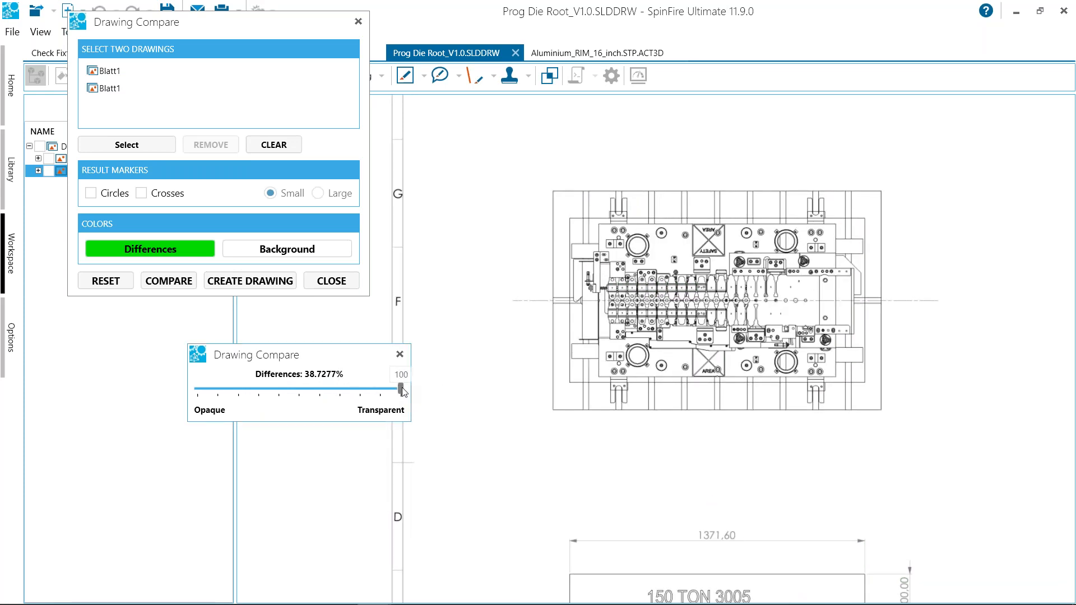
mouse_move(402, 389)
mouse_down()
mouse_move(320, 388)
mouse_move(427, 387)
mouse_move(194, 389)
mouse_up()
click(363, 388)
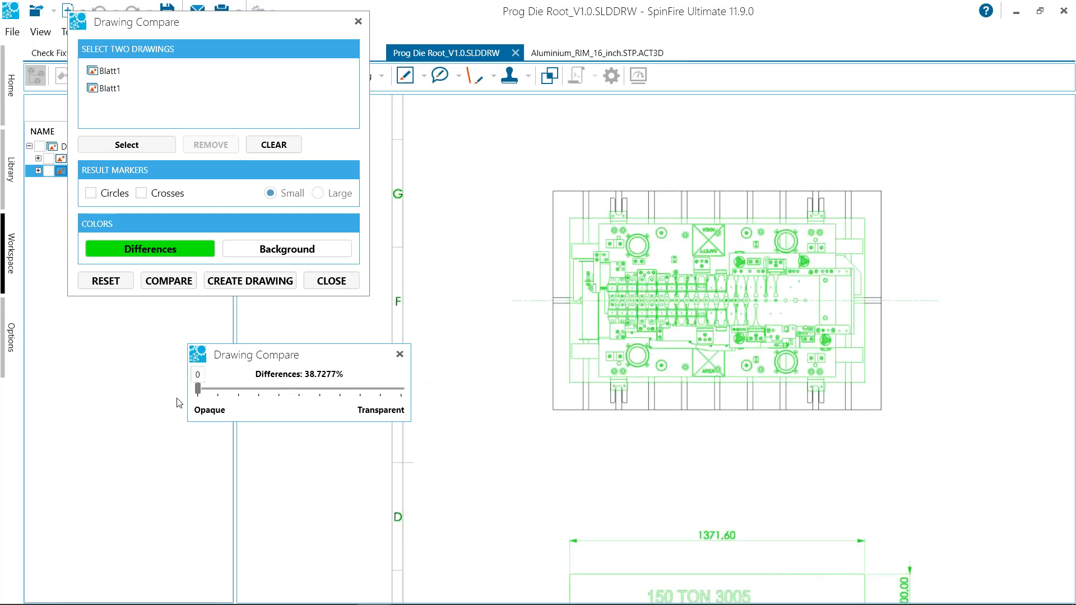
View the compared sheet as a whole, and close Drawing Compare.
scroll(473, 360, up, 1)
scroll(771, 396, down, 8)
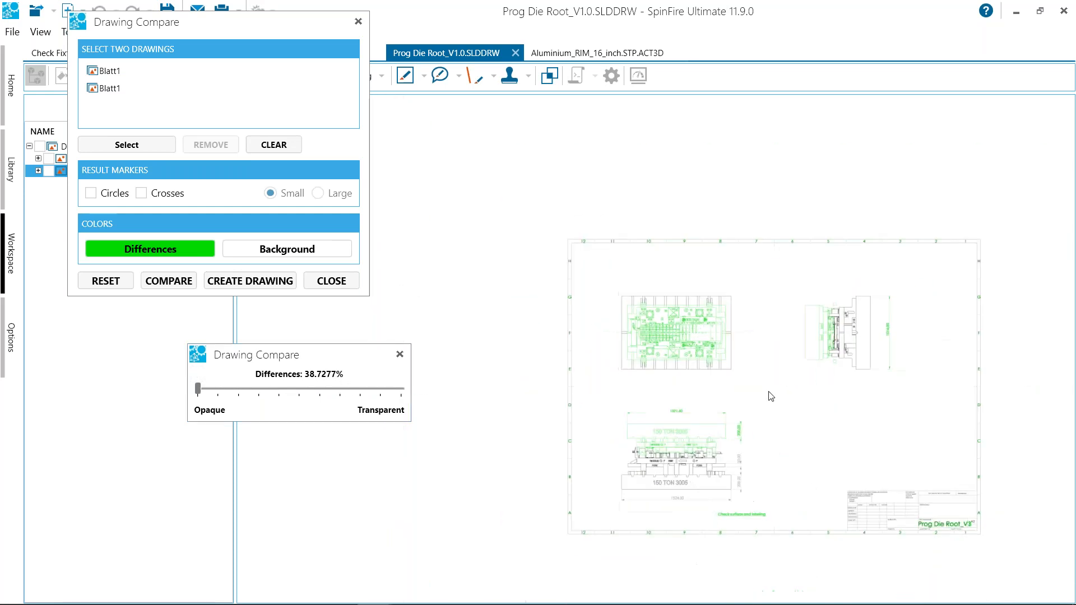
scroll(811, 441, up, 5)
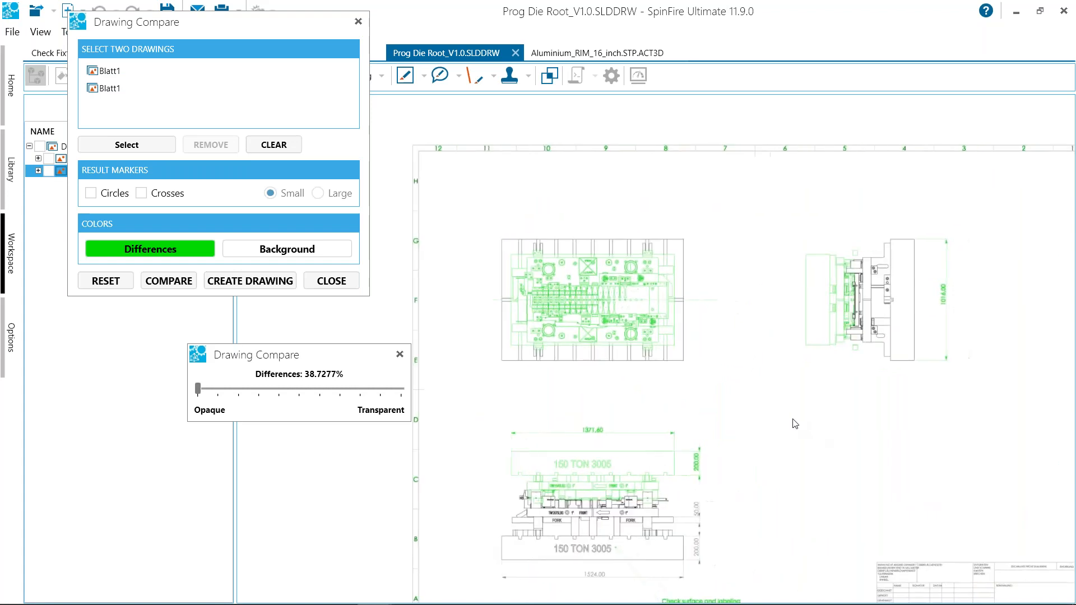
click(331, 282)
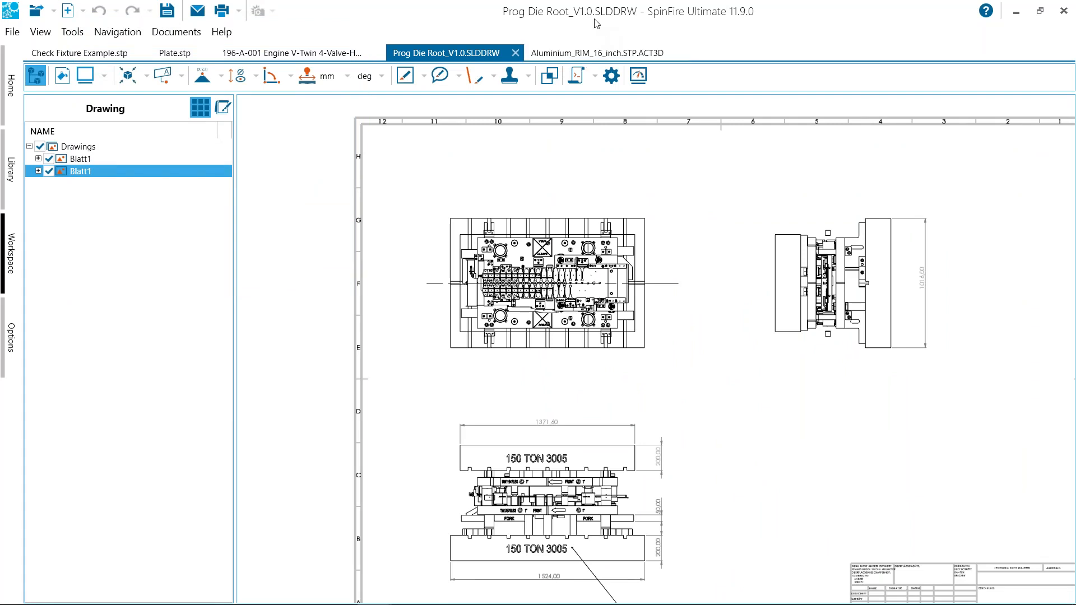
Switch to the Aluminium_RIM_16_inch.STP.ACT3D model and run the Rotate.py script on it twice.
click(577, 56)
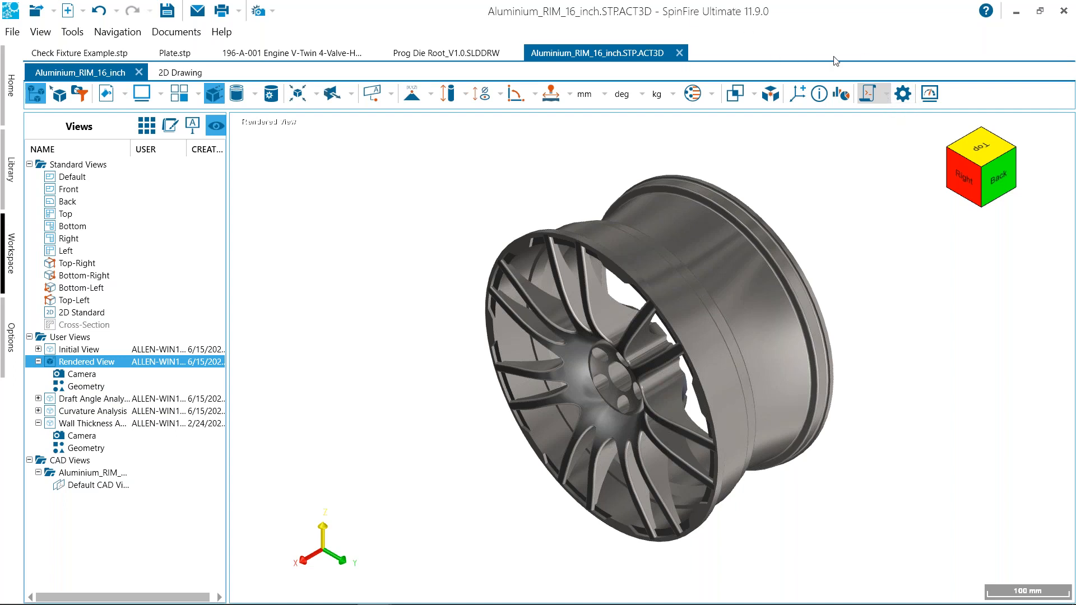
click(888, 94)
click(896, 51)
click(886, 96)
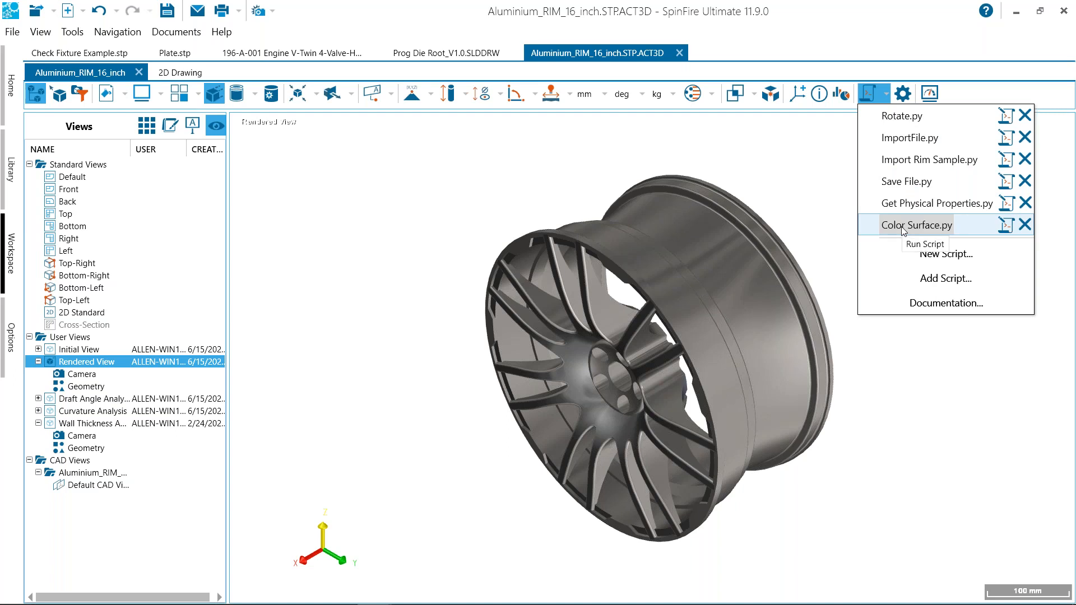
click(904, 118)
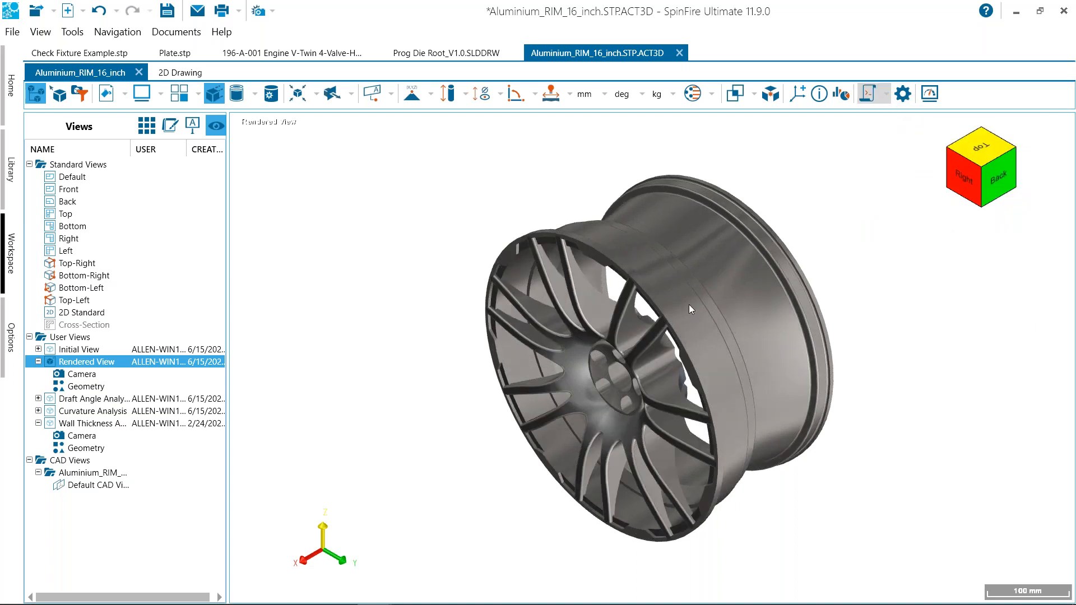
click(885, 96)
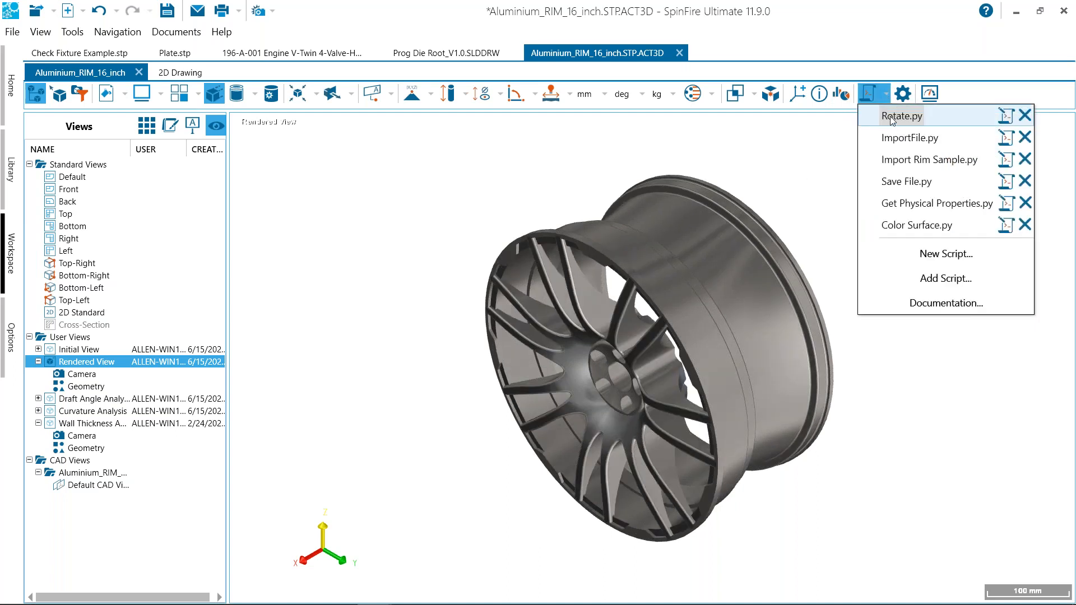
click(892, 118)
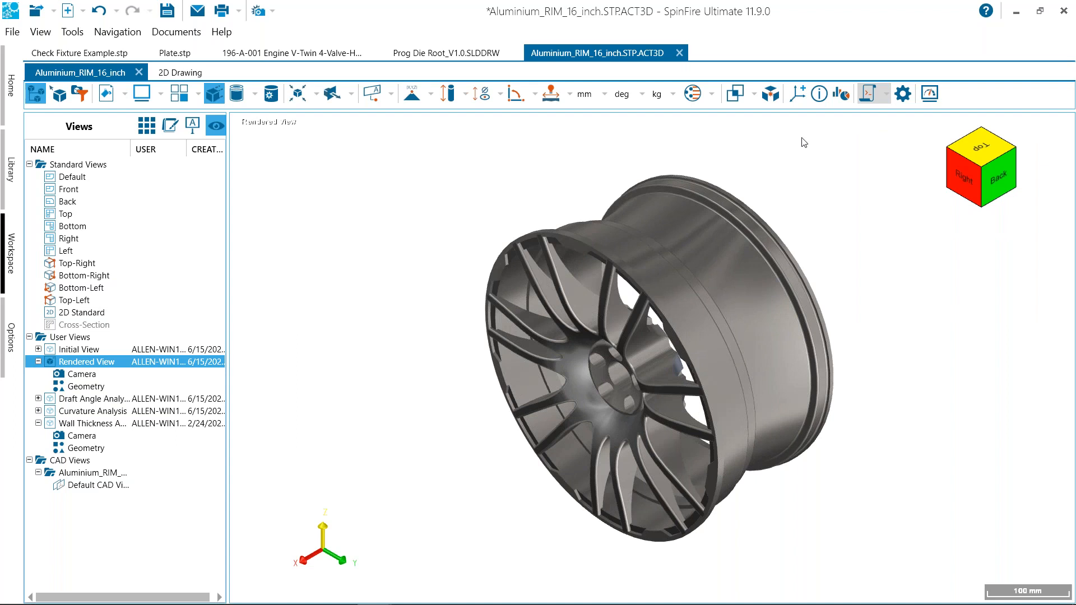
Open Rotate.py in the Script Editor clear of the rim, and set its X-axis rotation angle to 30.
click(887, 99)
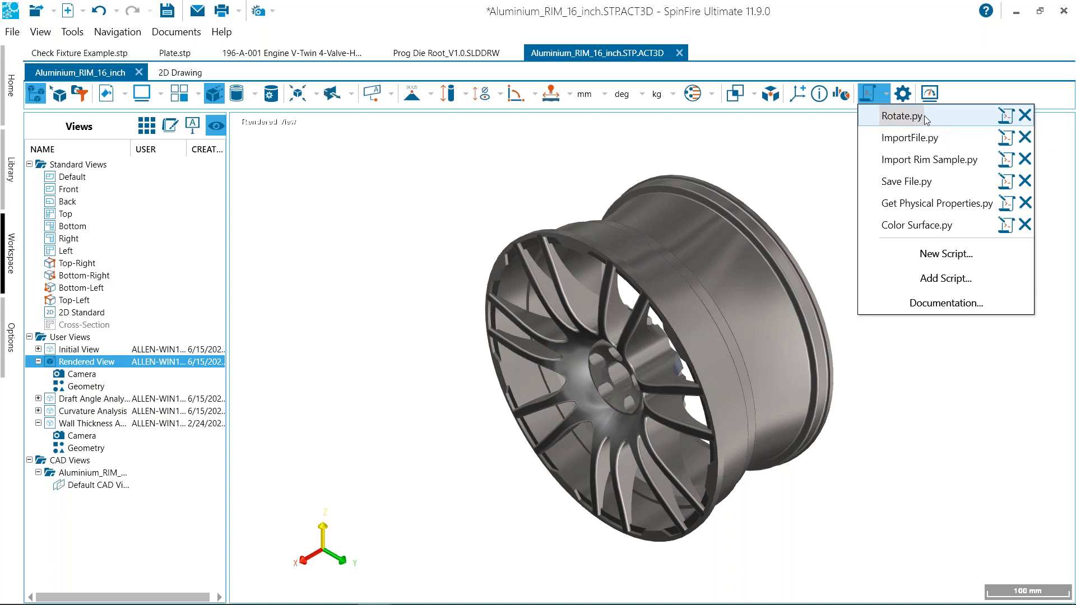
click(1006, 116)
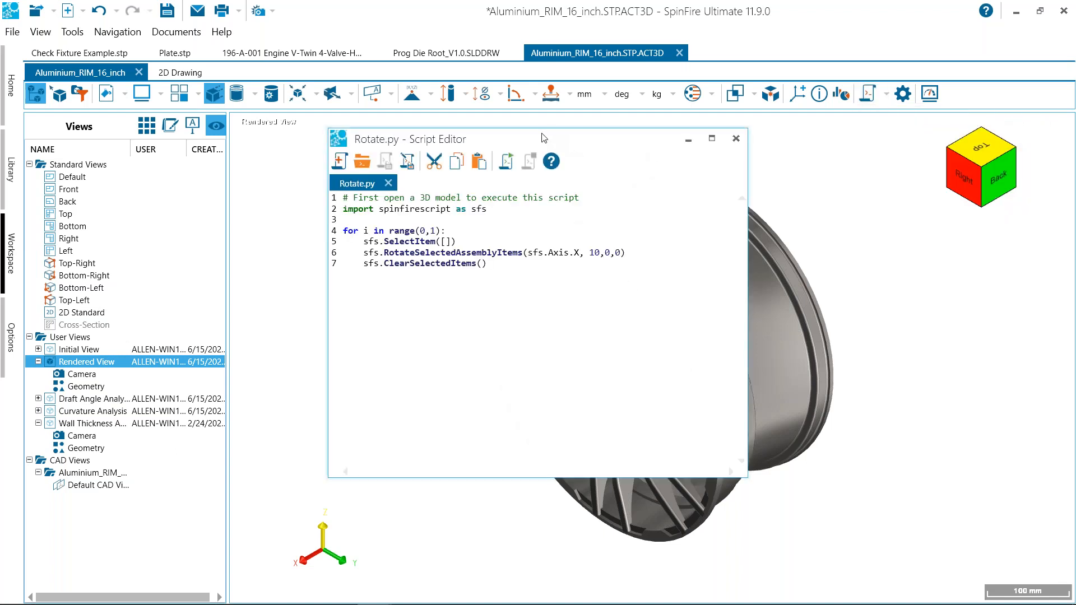
drag(503, 135, 302, 64)
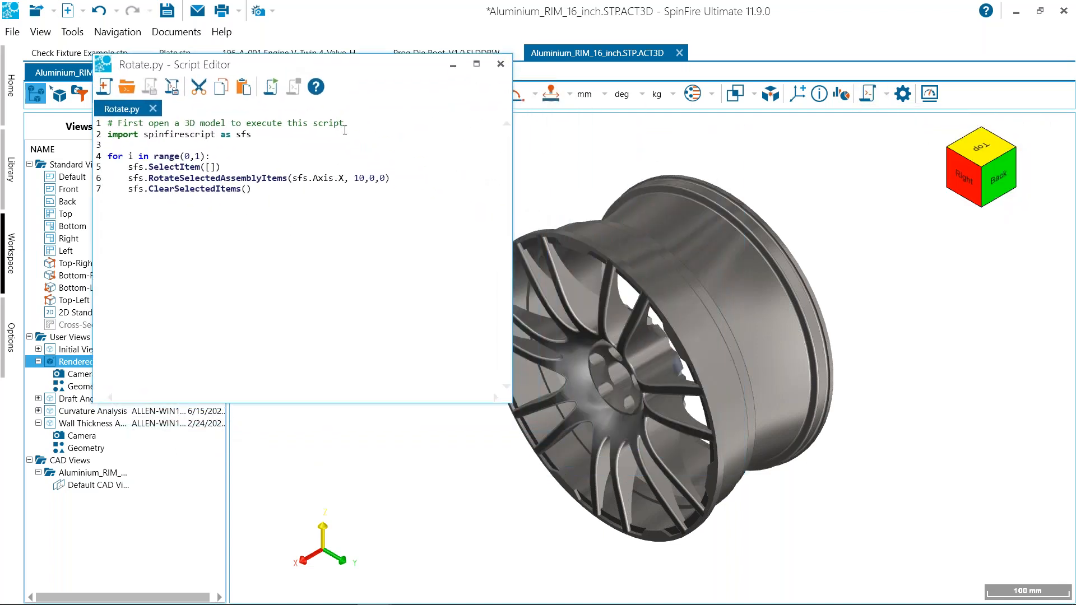
drag(310, 65, 266, 46)
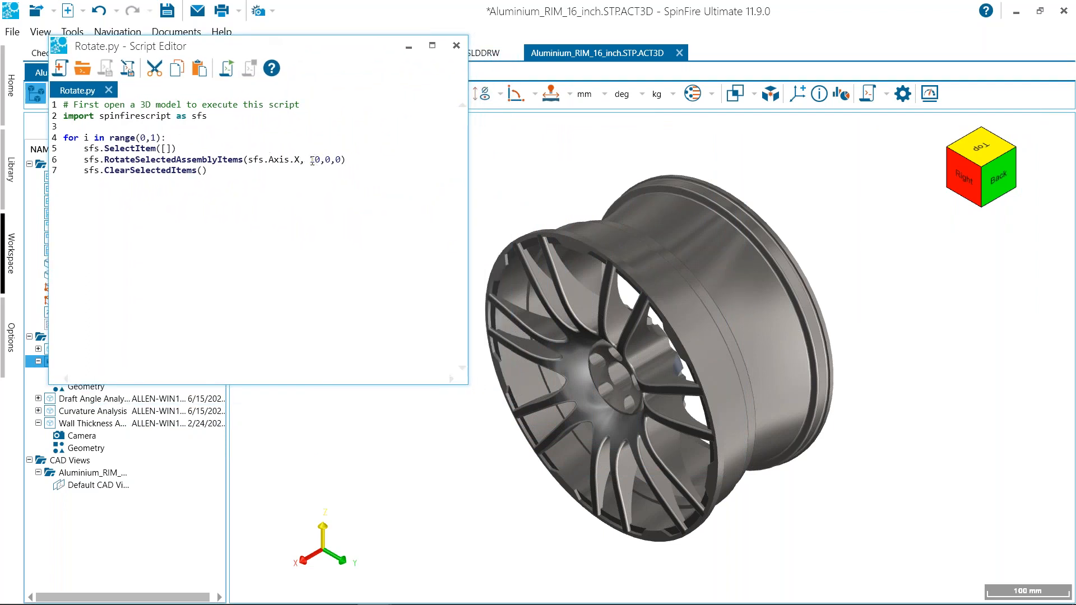
text(3)
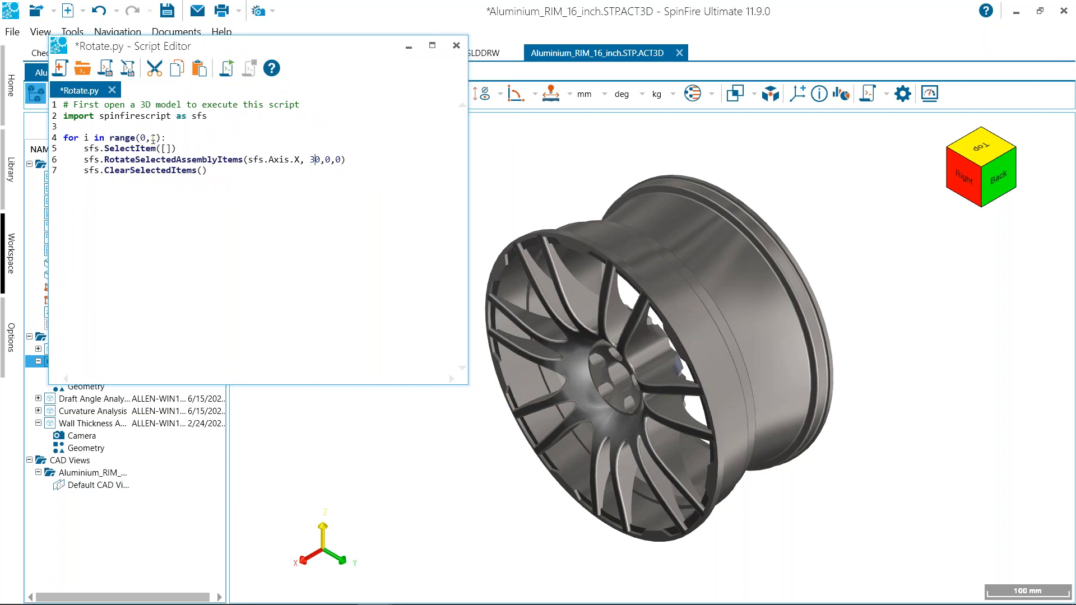
Run the edited Rotate.py repeatedly on the rim, and save the script.
click(226, 71)
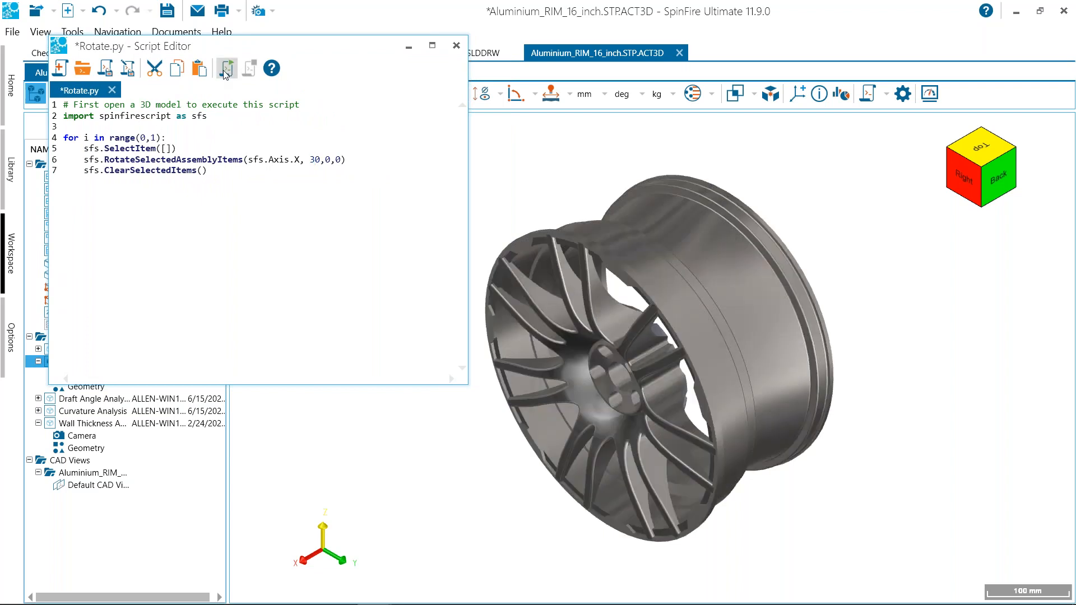
click(226, 70)
click(226, 70)
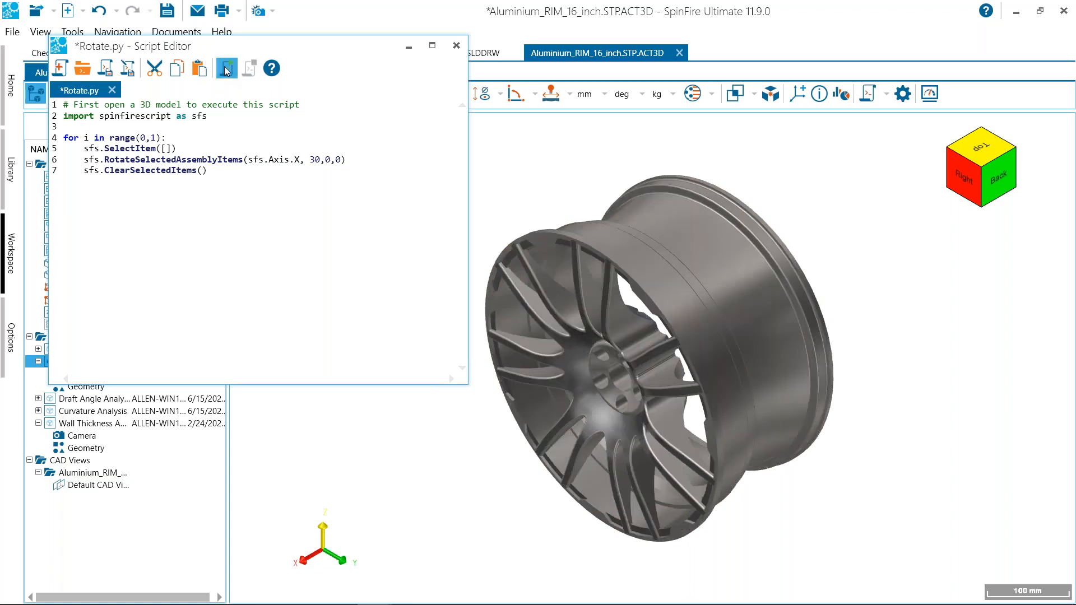
click(226, 69)
click(226, 70)
click(105, 68)
click(229, 73)
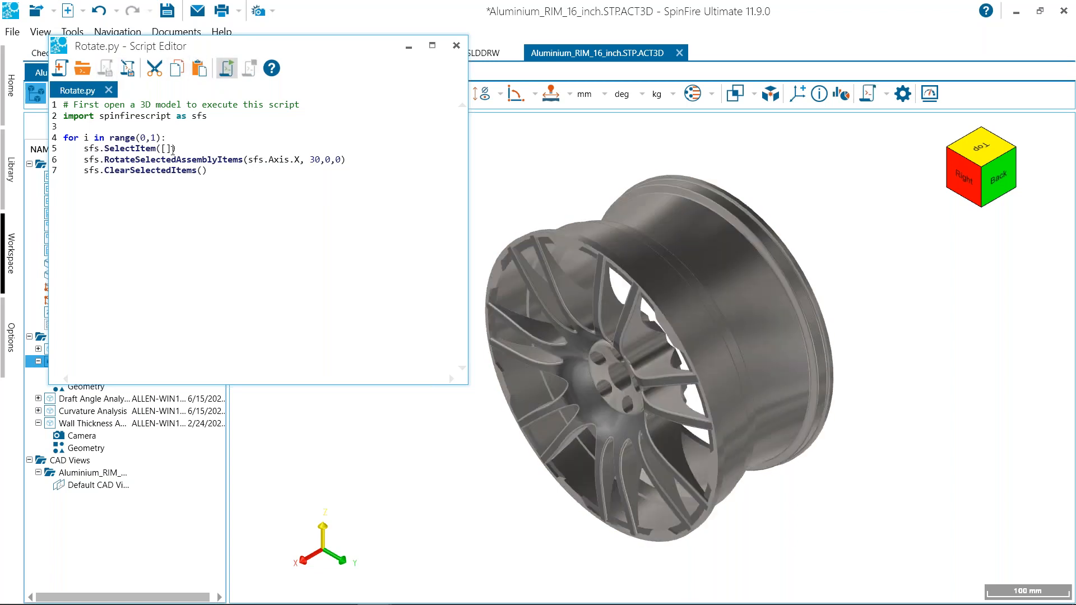
Change the loop in Rotate.py to range(0,5), and save the script.
double_click(154, 137)
text(5)
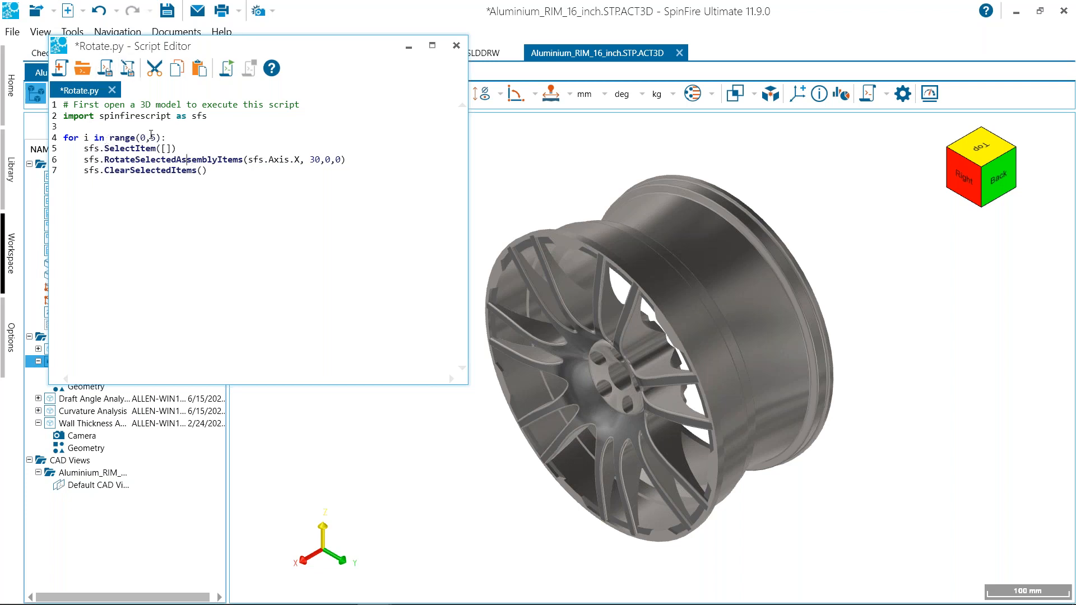
click(104, 68)
Run the five-pass rotation script three times on the rim, and close the Script Editor.
click(230, 68)
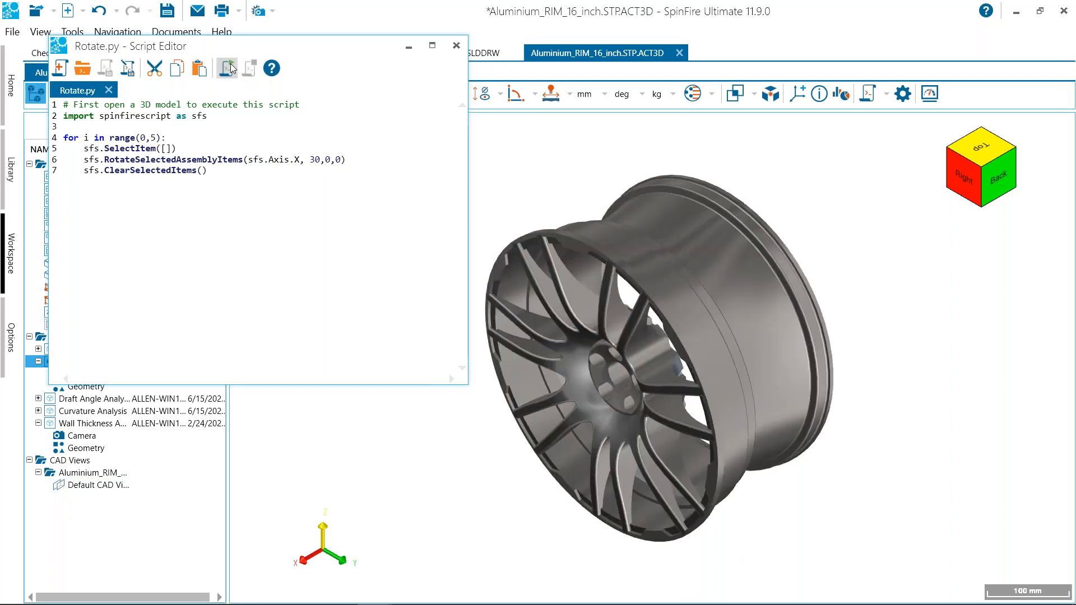
click(230, 68)
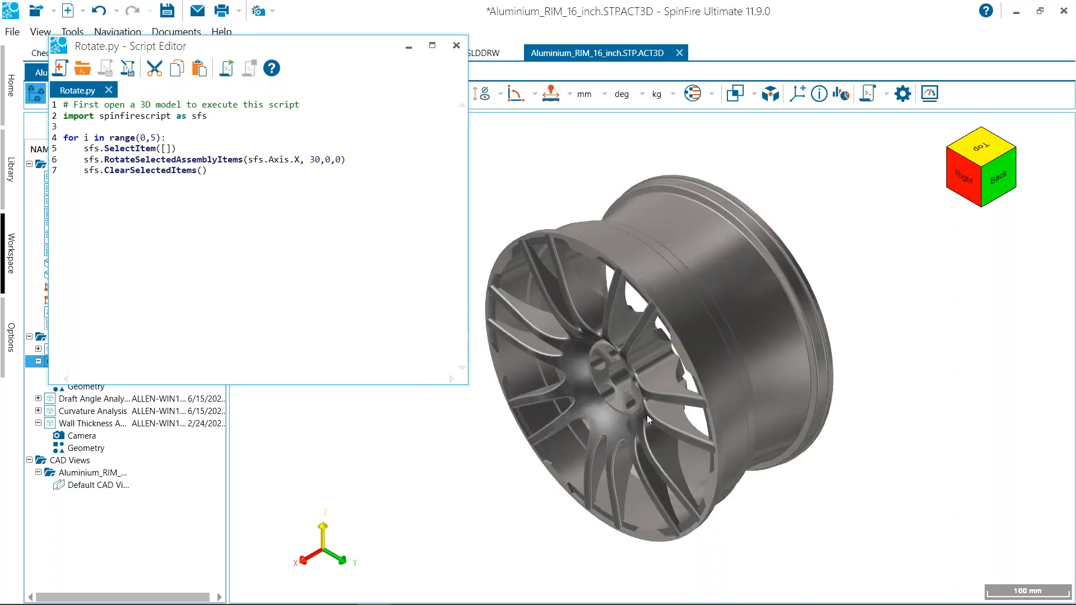
click(227, 67)
click(456, 46)
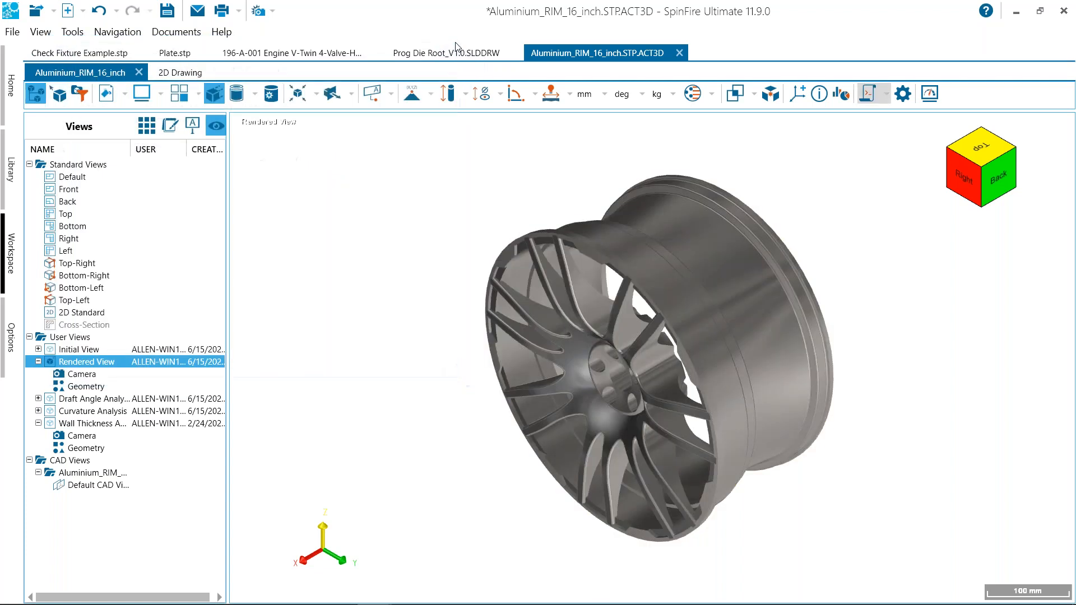
Open a new blank script to view the empty Script Editor, and close it without adding code.
click(886, 95)
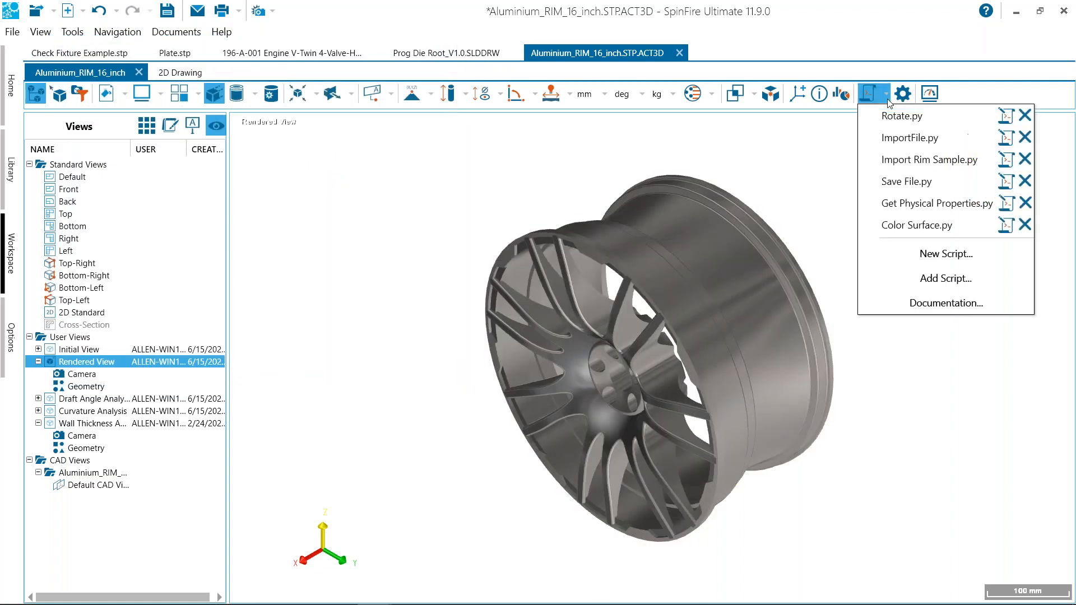
click(951, 255)
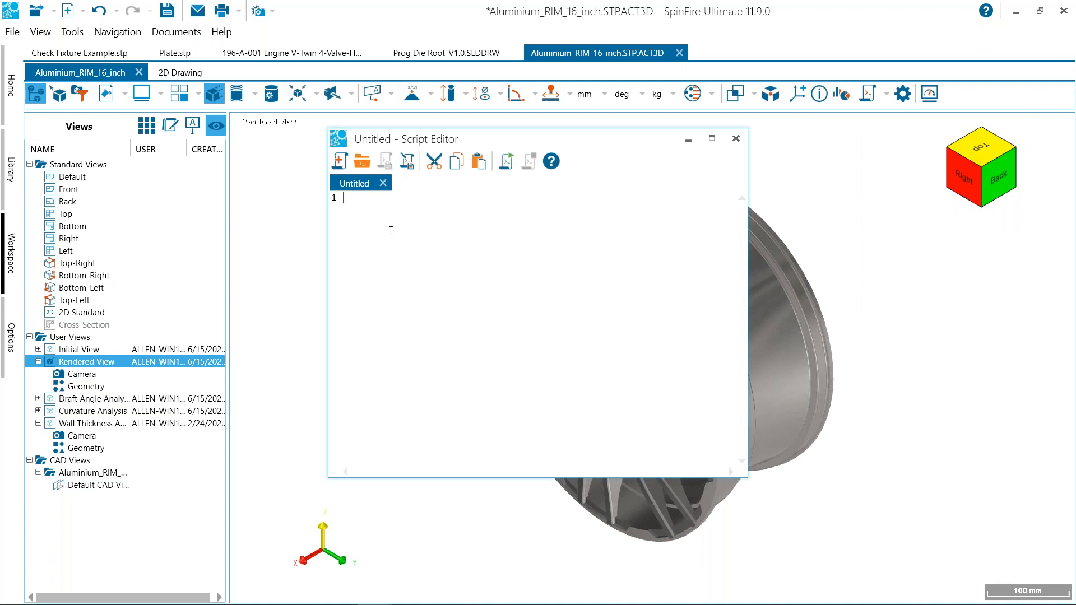
drag(440, 143, 392, 134)
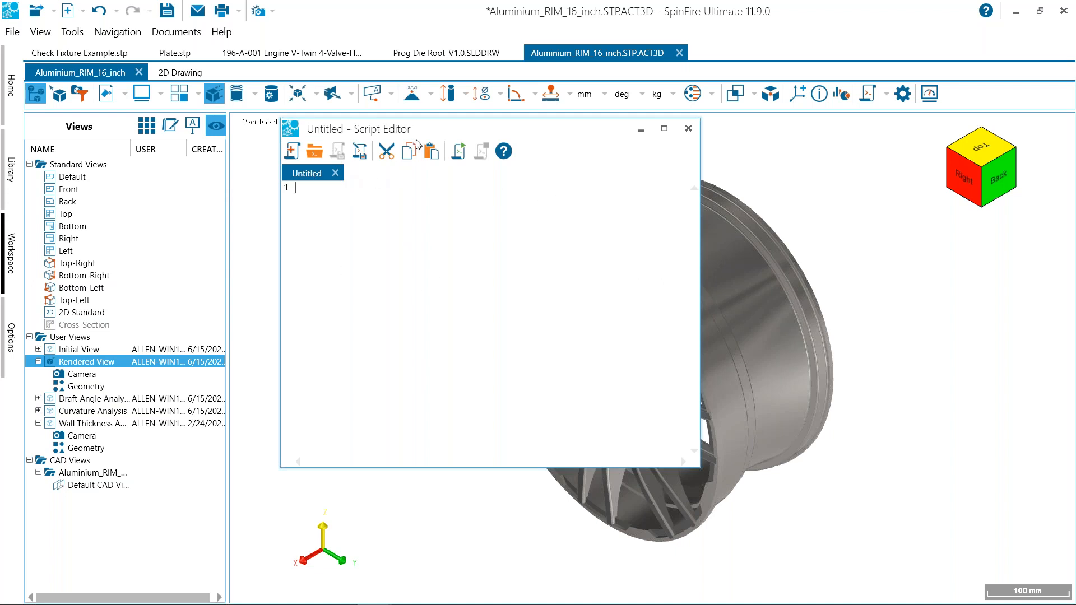
drag(425, 129, 386, 128)
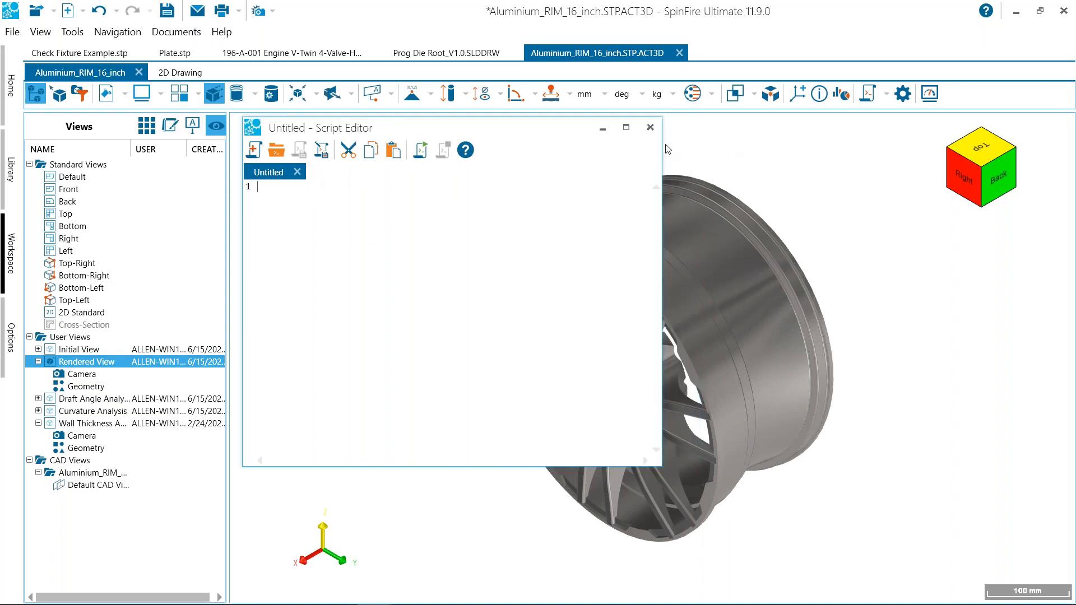
click(650, 127)
Show the rim's Assembly structure in place of the saved views.
click(887, 91)
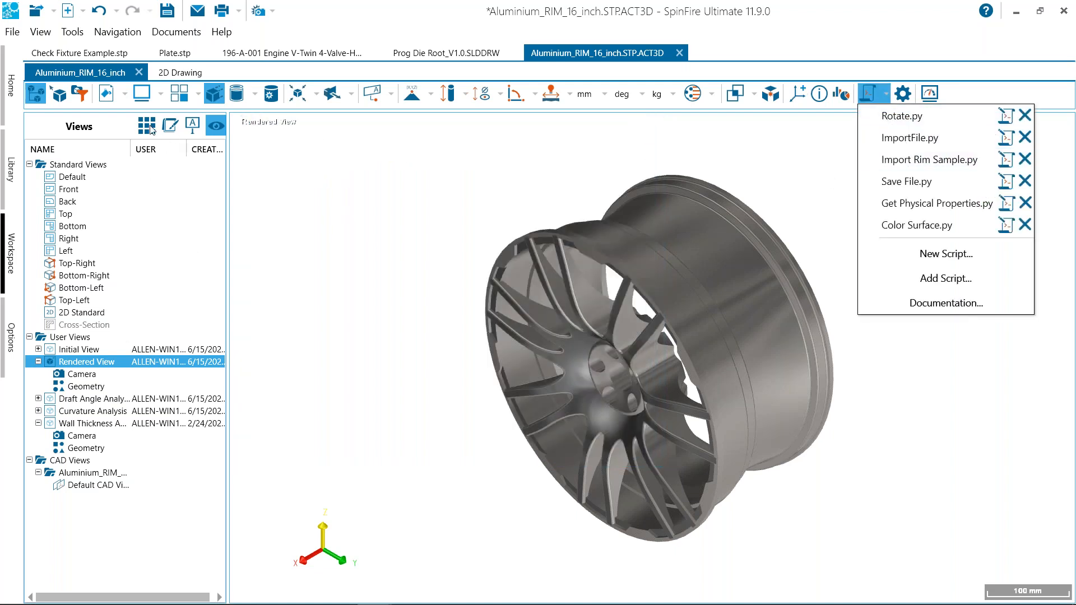
click(413, 226)
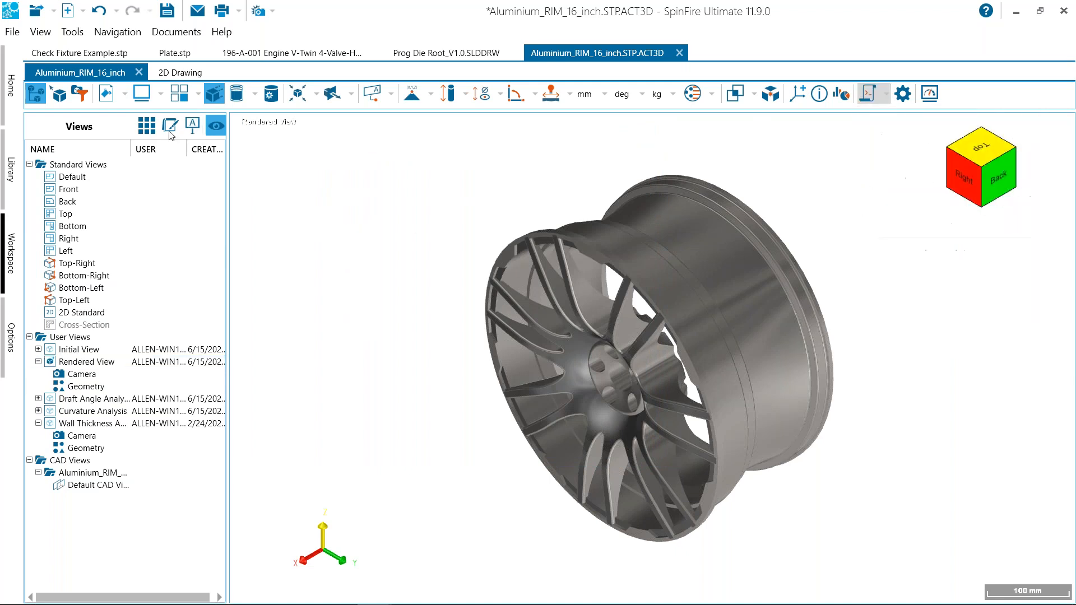
click(141, 128)
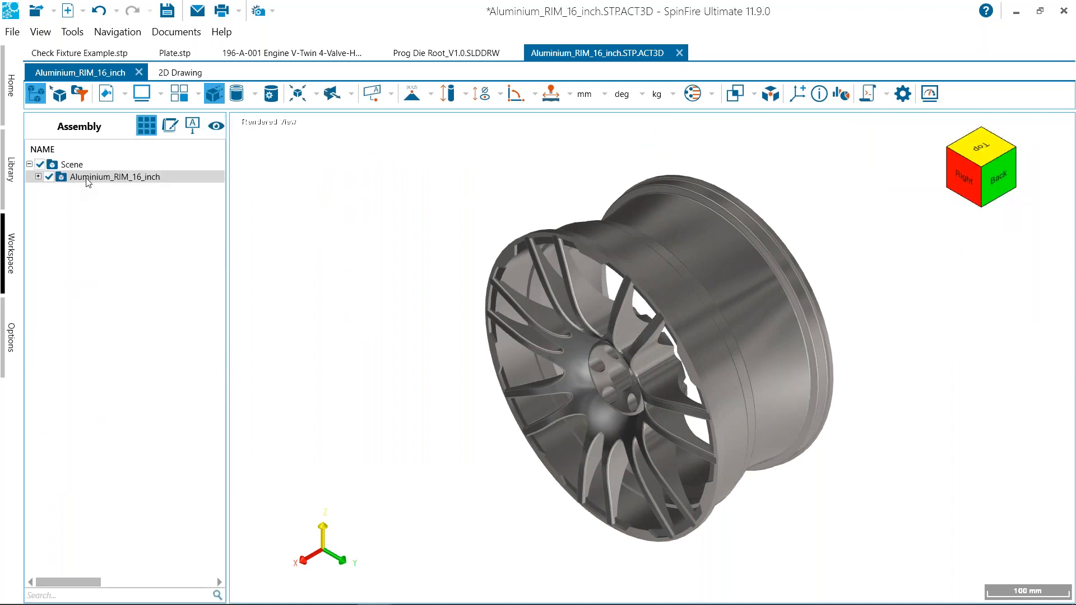
Examine the file path used in the Import Rim Sample.py script, and close the Script Editor.
click(886, 99)
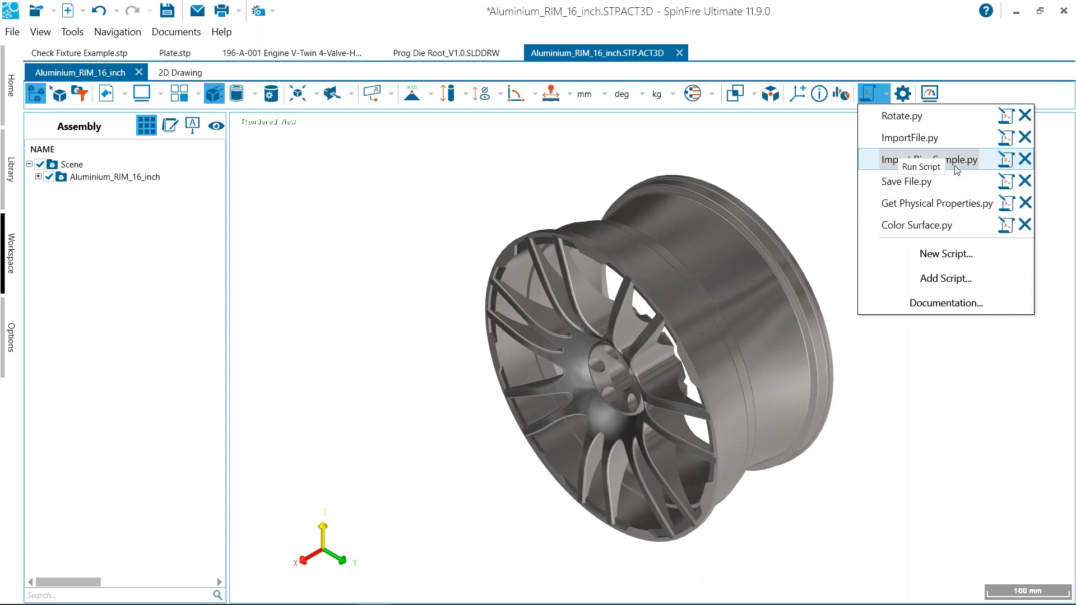
click(1006, 160)
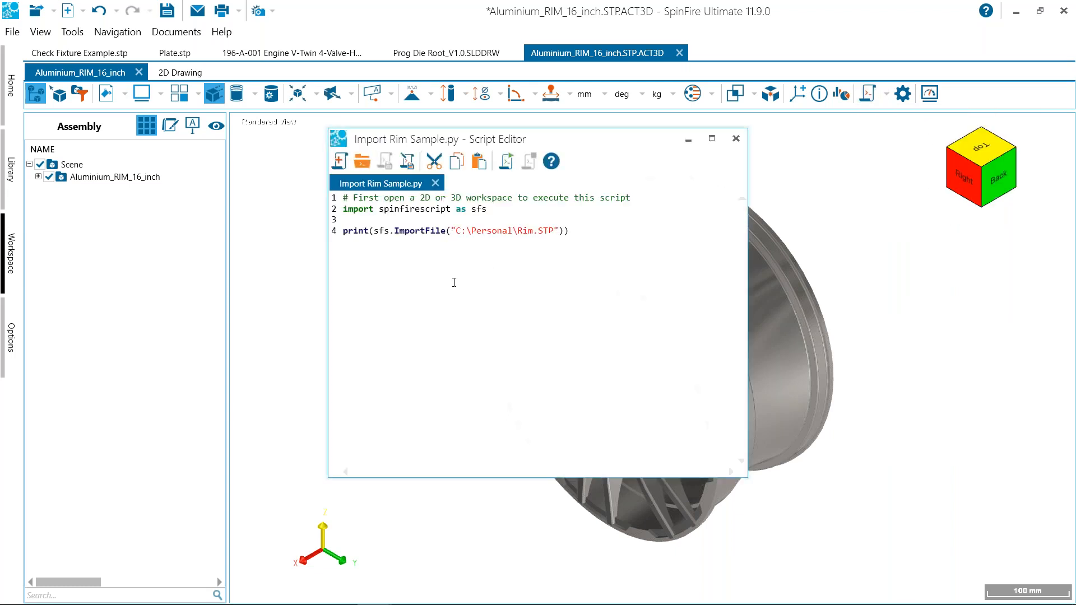
drag(463, 226, 547, 227)
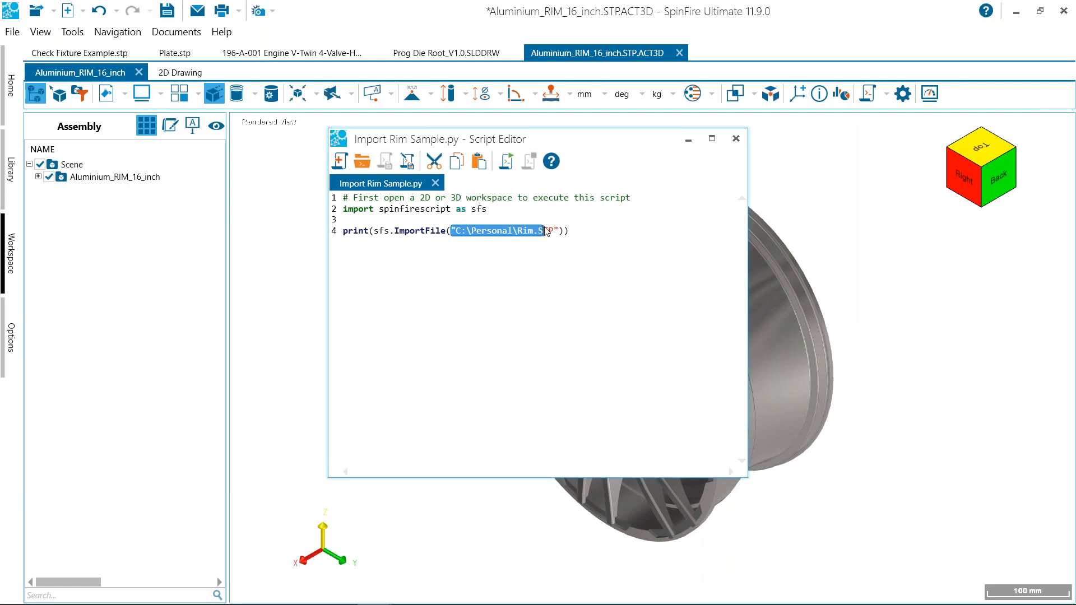
click(736, 138)
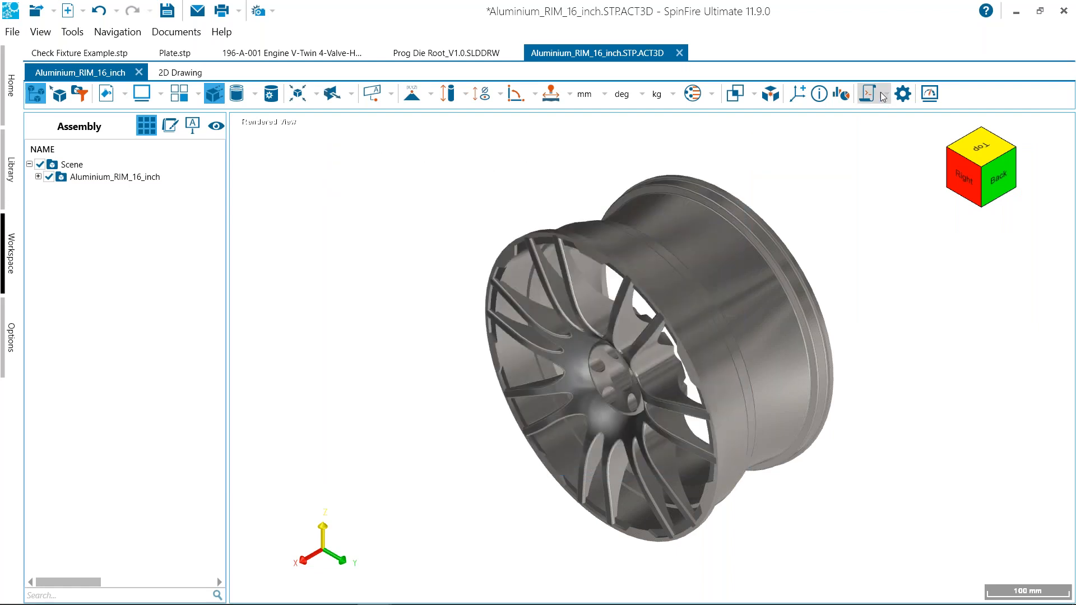
Run the Import Rim Sample.py script to import a second rim into the scene.
click(885, 95)
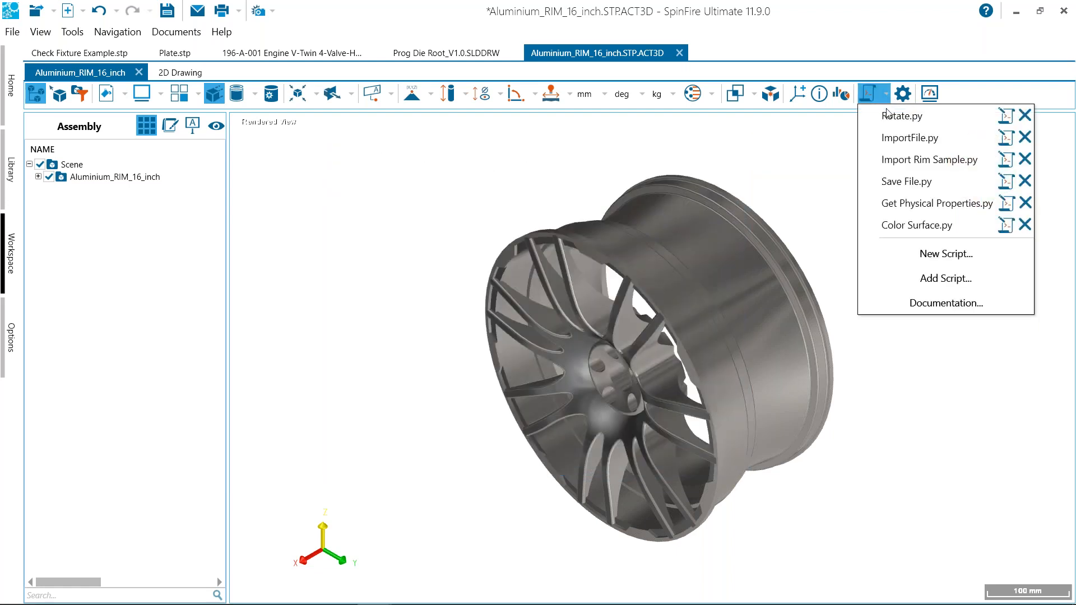
click(921, 159)
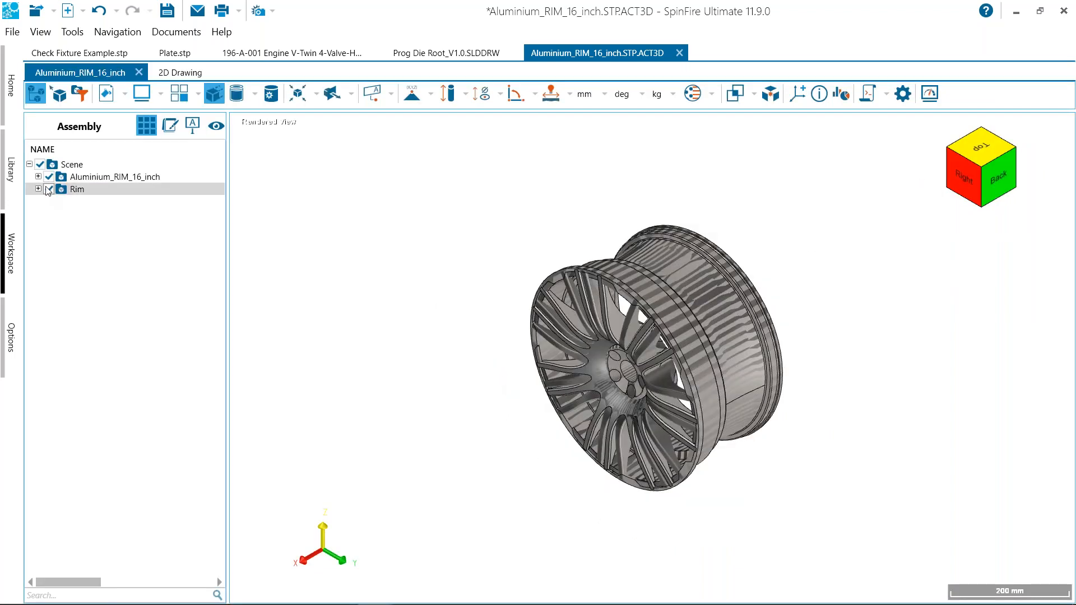
Move the imported Rim assembly by about -493 mm along X with the transform handles, separating it from the original rim.
click(80, 192)
right_click(77, 190)
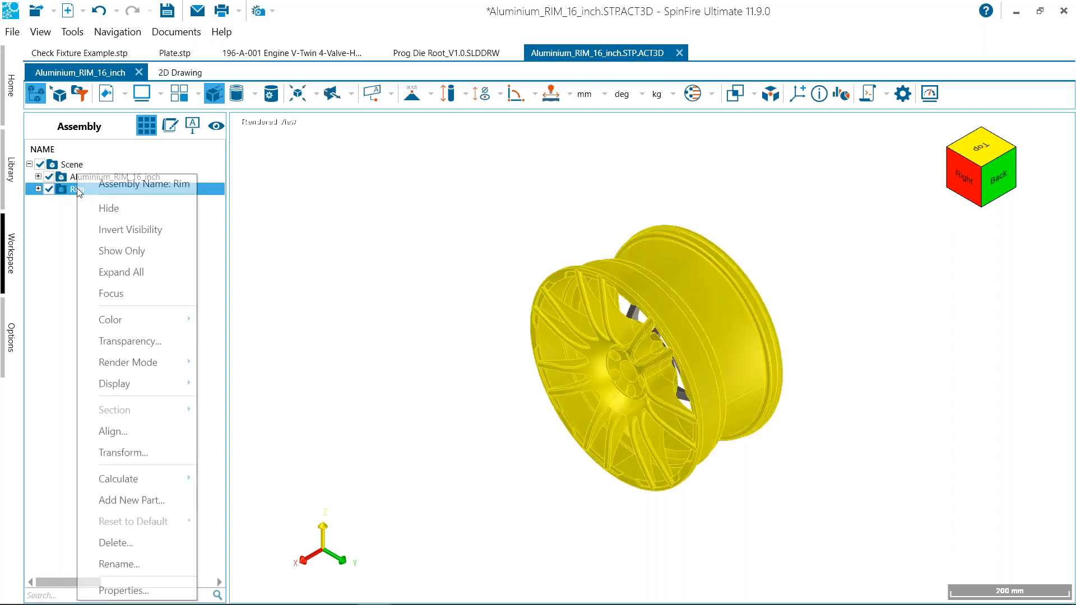
click(119, 458)
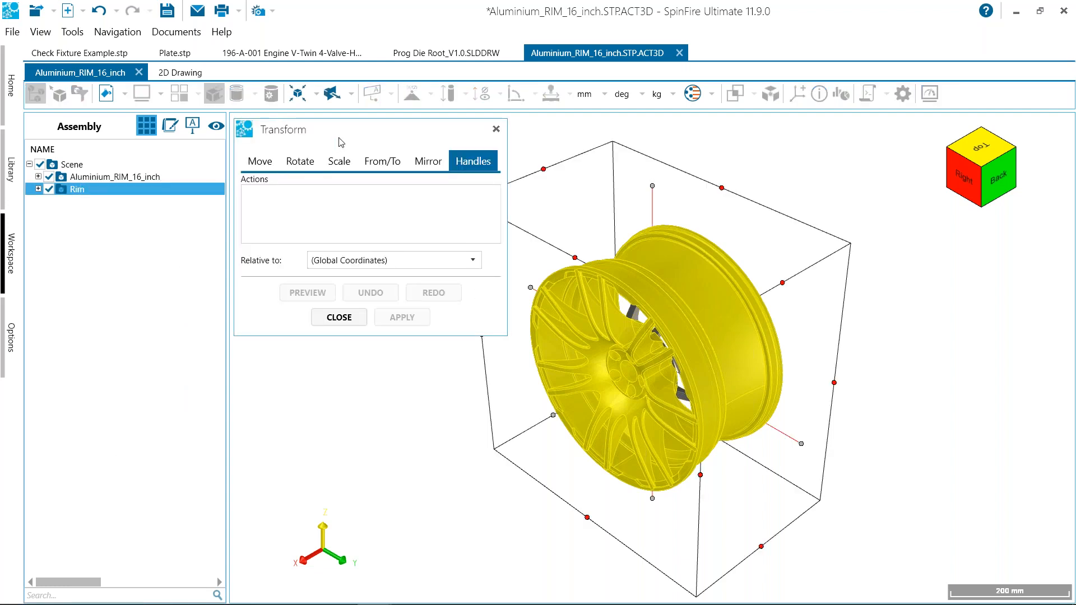
drag(340, 141, 244, 161)
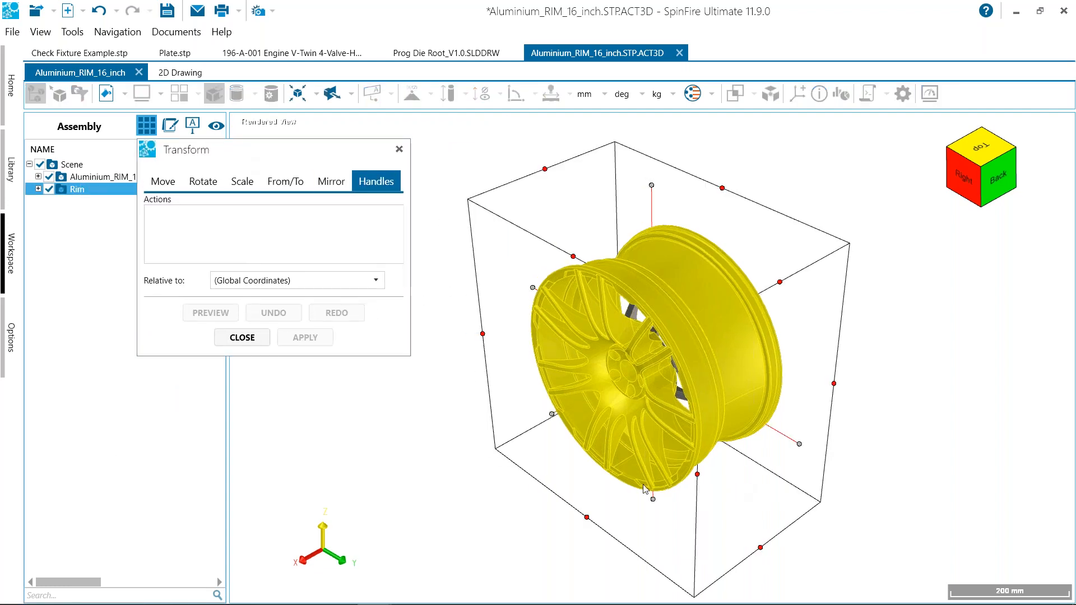
drag(871, 323, 533, 461)
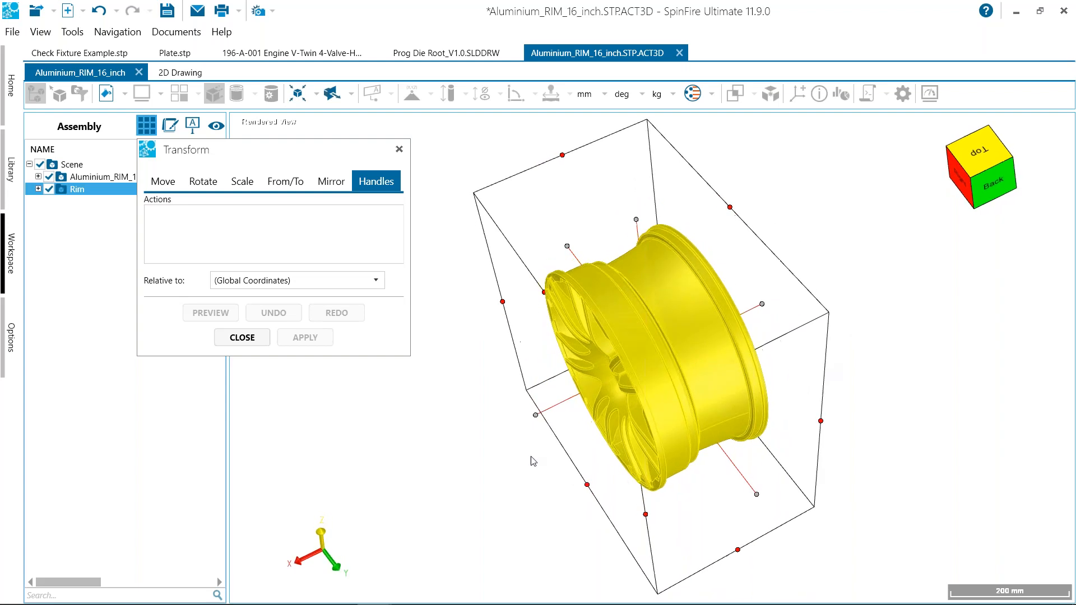
drag(542, 408, 824, 283)
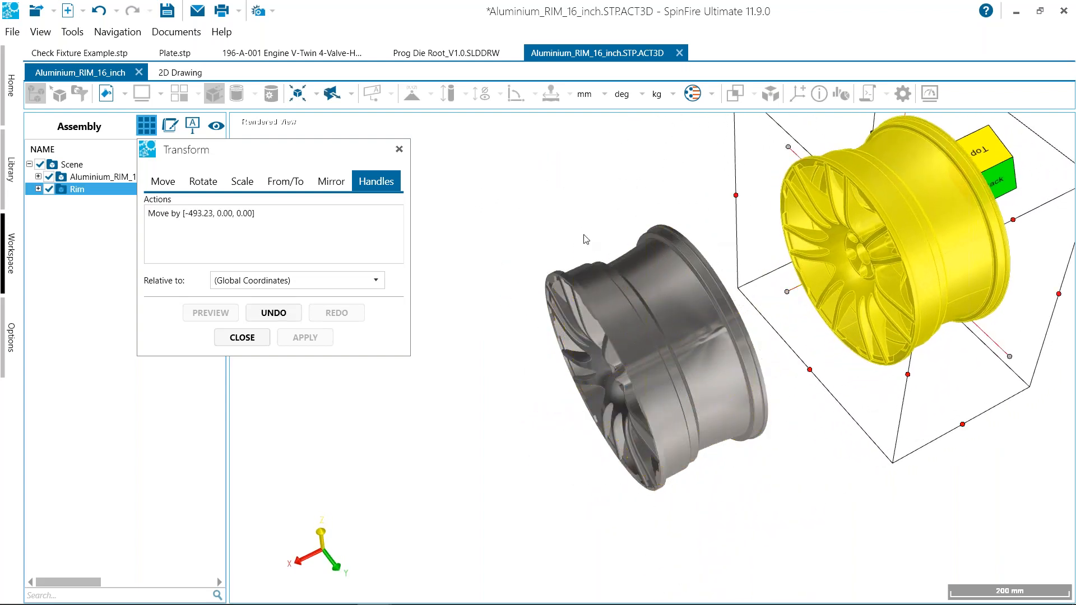
drag(440, 594, 422, 434)
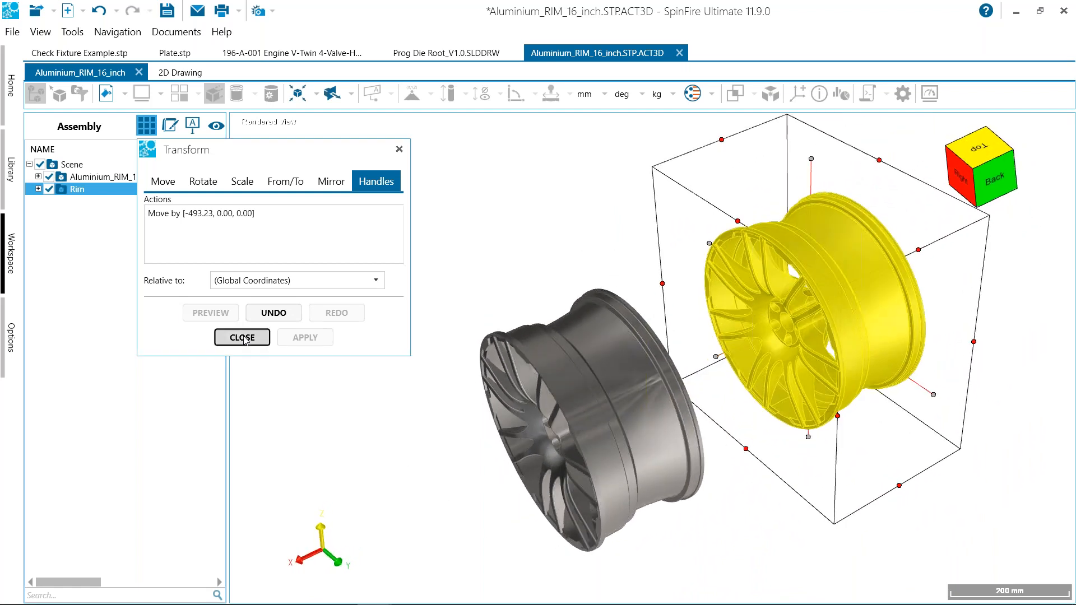
click(242, 338)
right_click(342, 269)
drag(400, 226, 449, 211)
drag(618, 230, 339, 276)
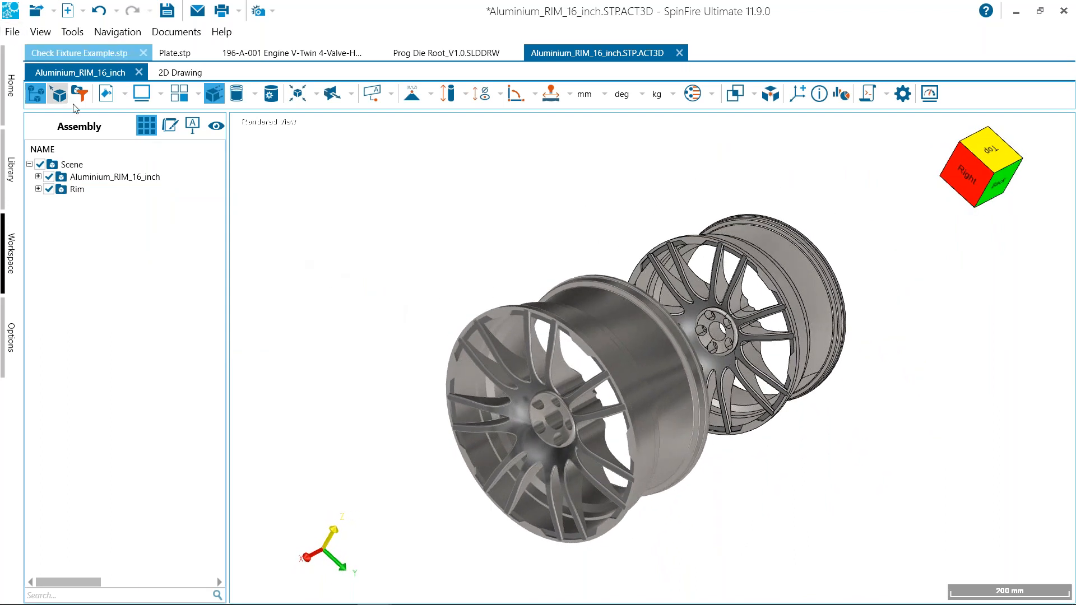
Select the spoke surface of the original rim in surface selection mode and color it with the Color Surface.py script.
click(890, 95)
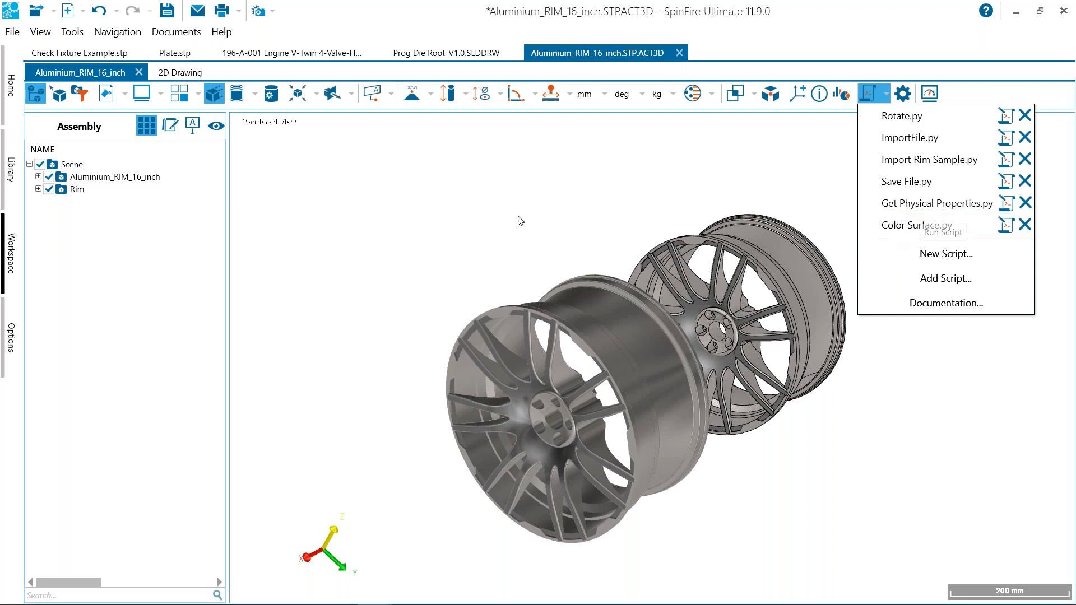
click(444, 202)
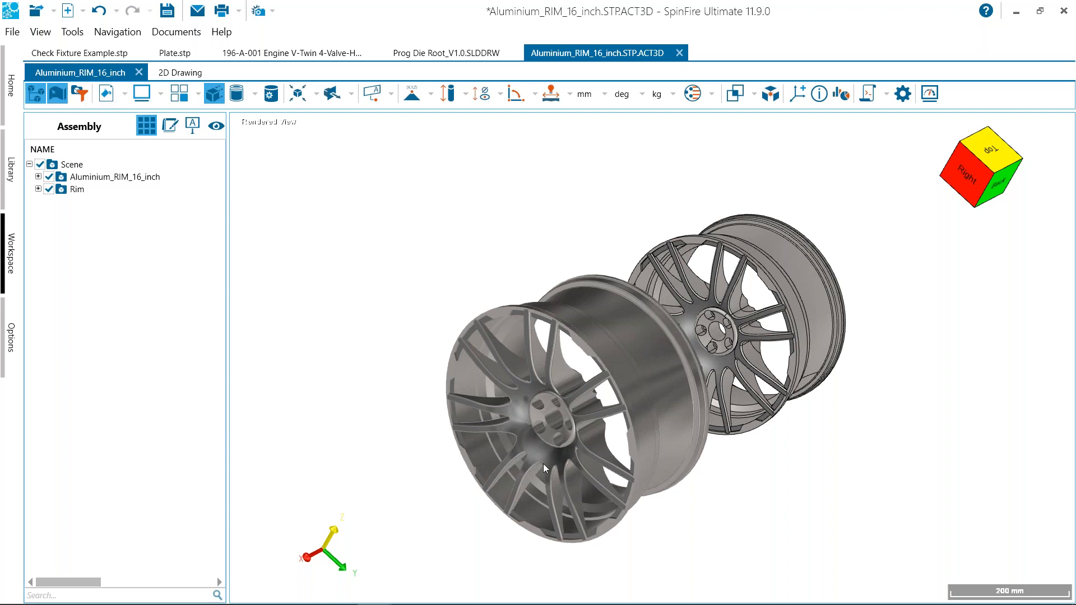
right_click(519, 412)
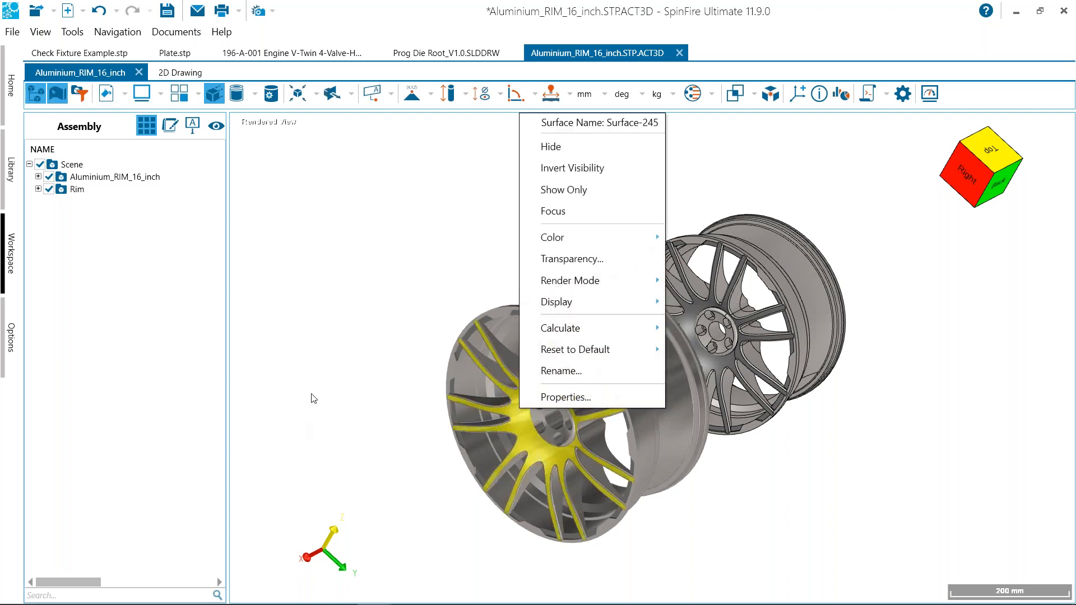
click(608, 56)
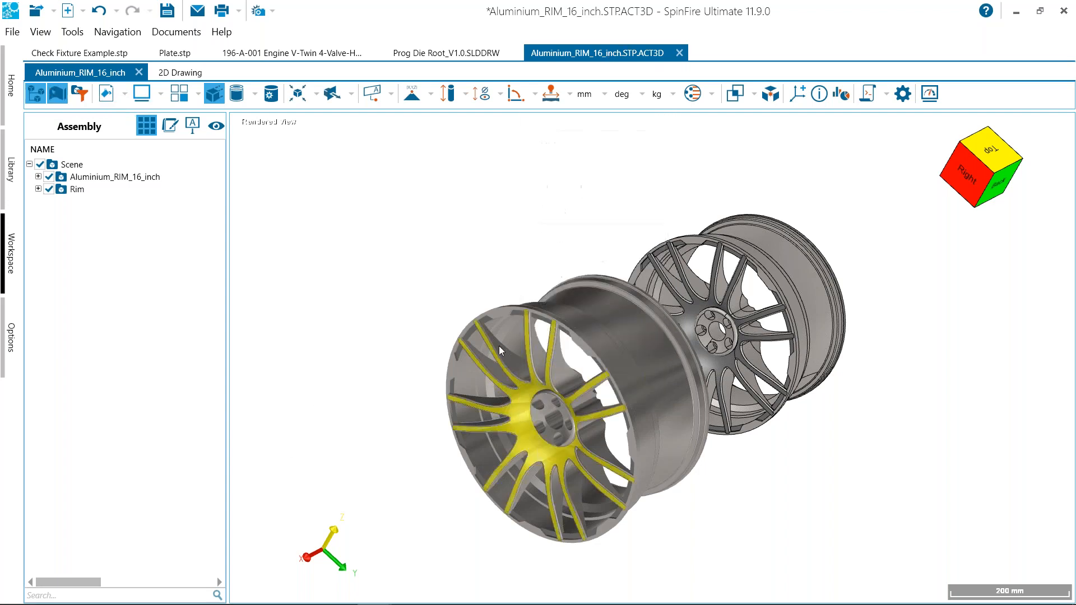
middle_drag(387, 218, 364, 185)
scroll(416, 315, up, 1)
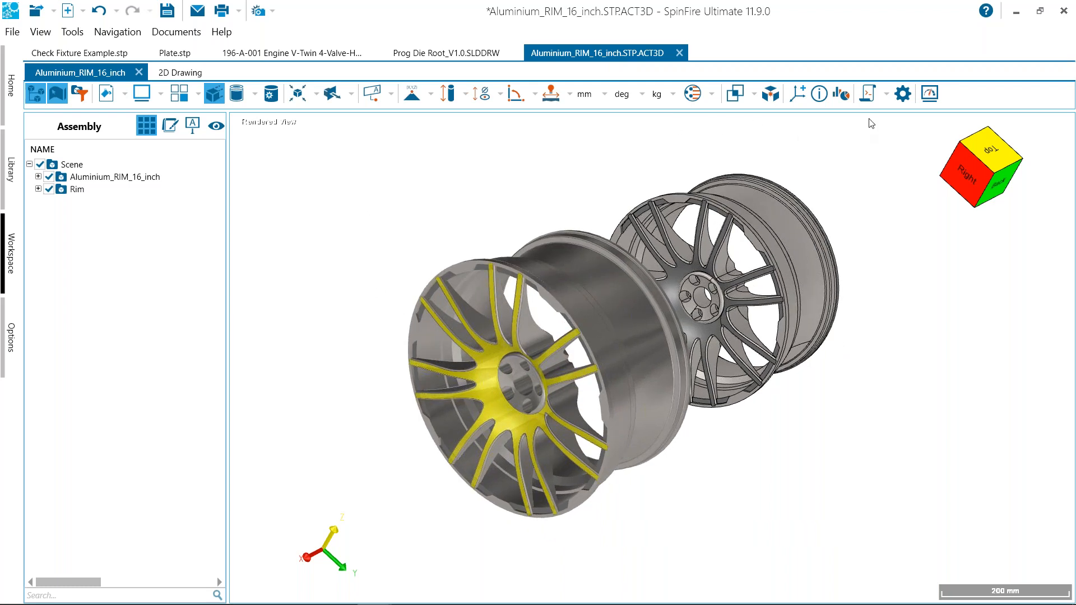
click(886, 94)
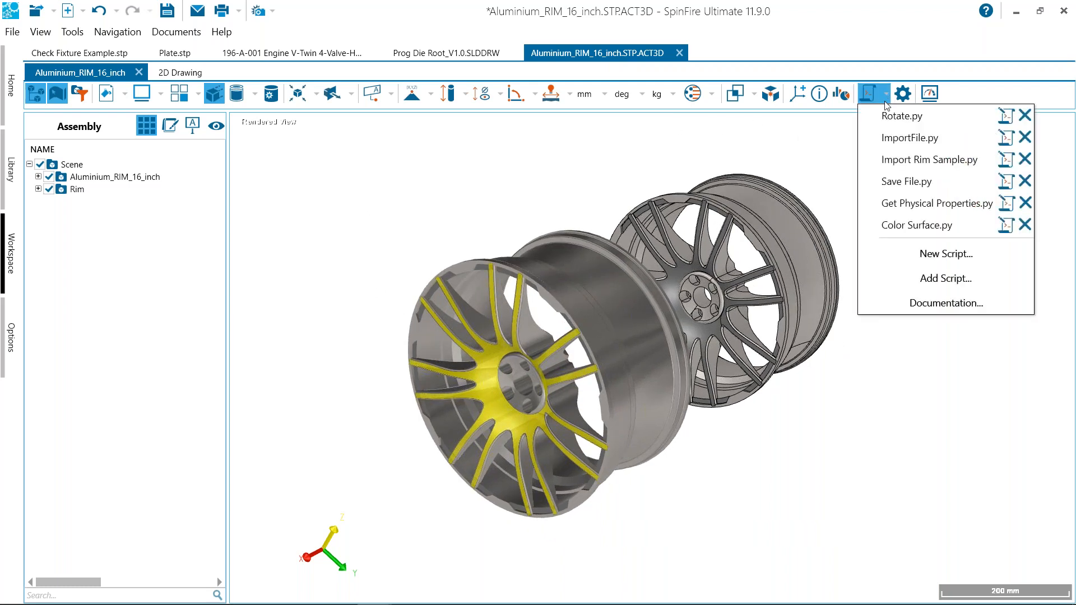
click(921, 227)
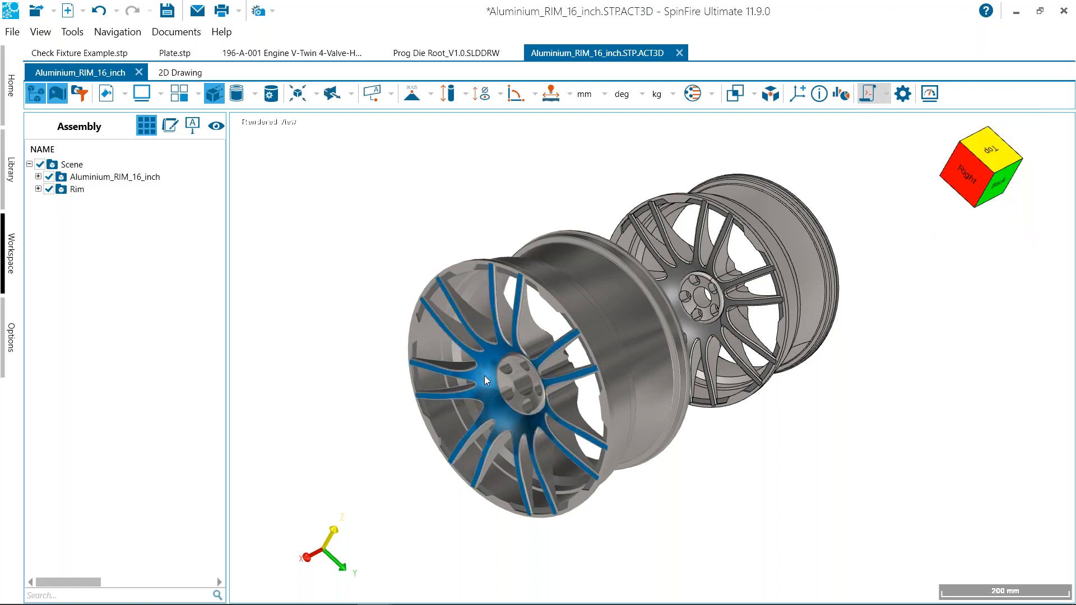
Select the matching spoke surface on the imported rim.
middle_drag(522, 164, 499, 169)
click(658, 277)
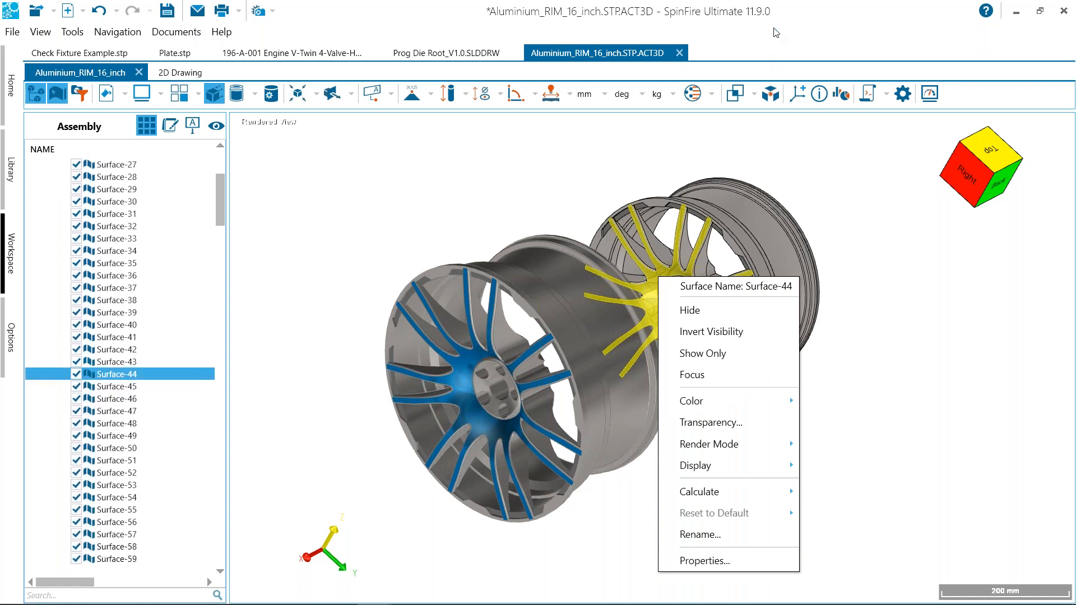
click(570, 57)
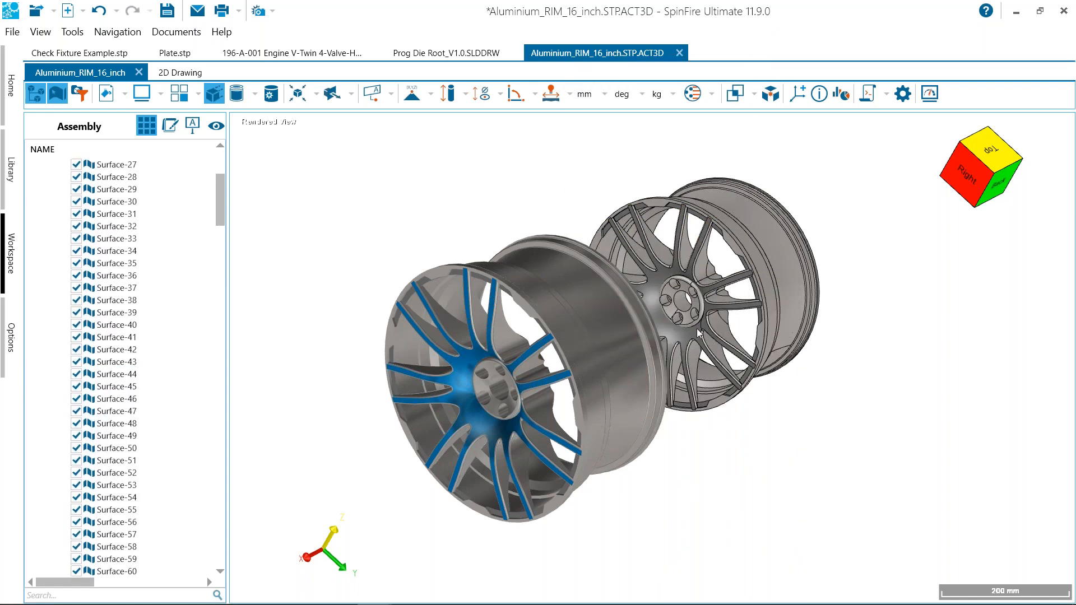
right_click(649, 289)
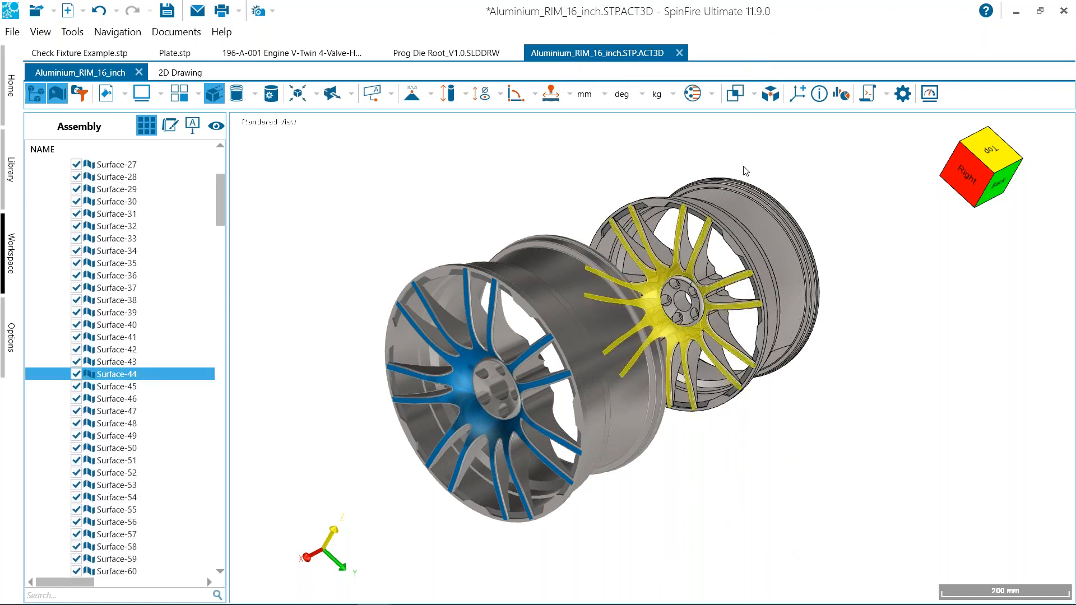
Examine the color code #FF0080C0 in the Color Surface.py script, and close the Script Editor.
click(883, 95)
click(885, 96)
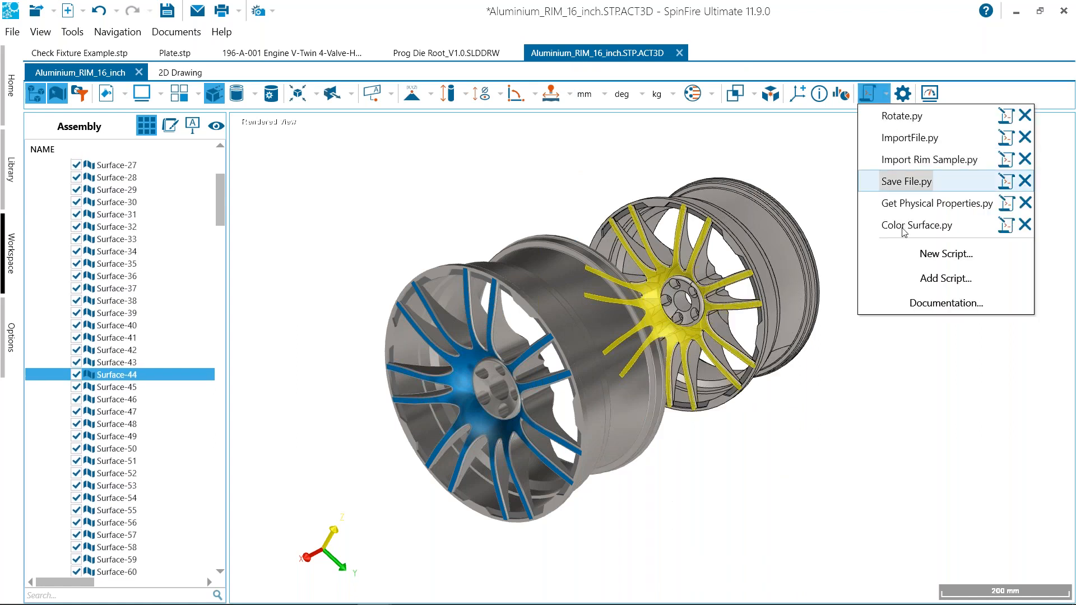
click(1007, 227)
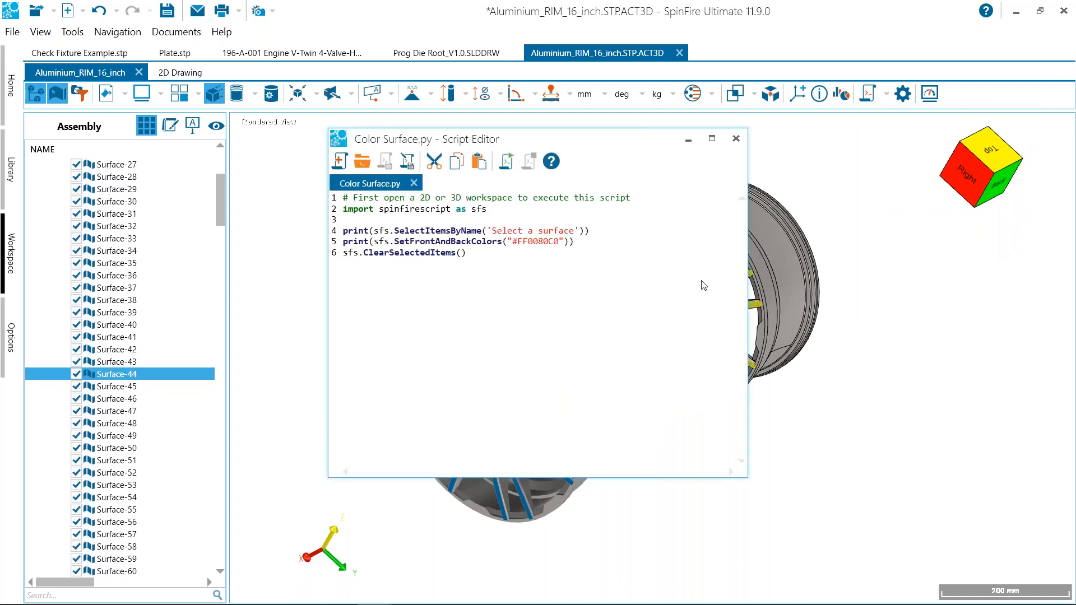
double_click(537, 241)
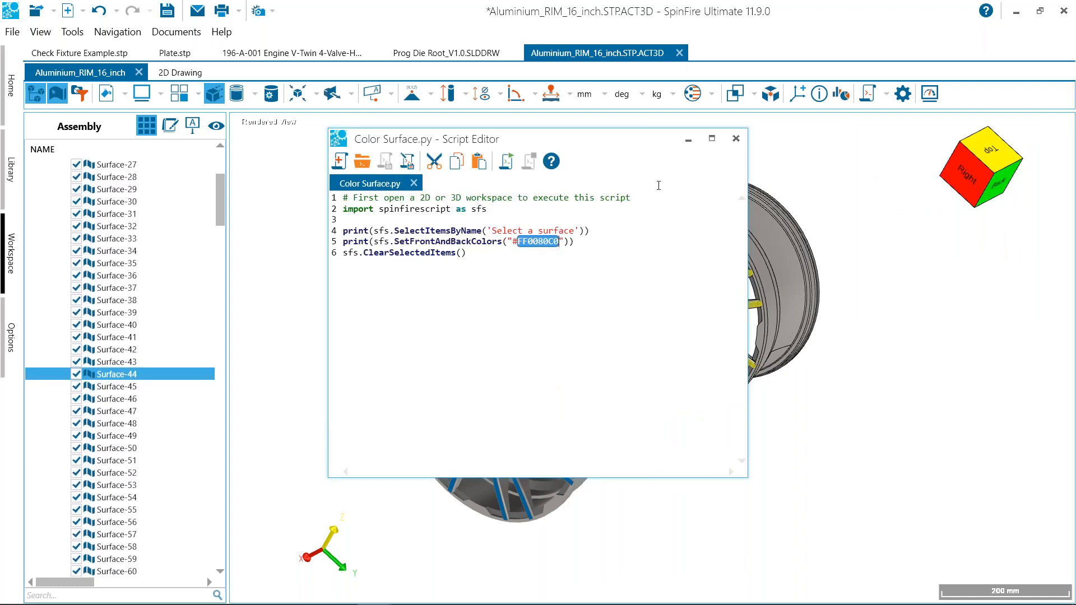
click(736, 139)
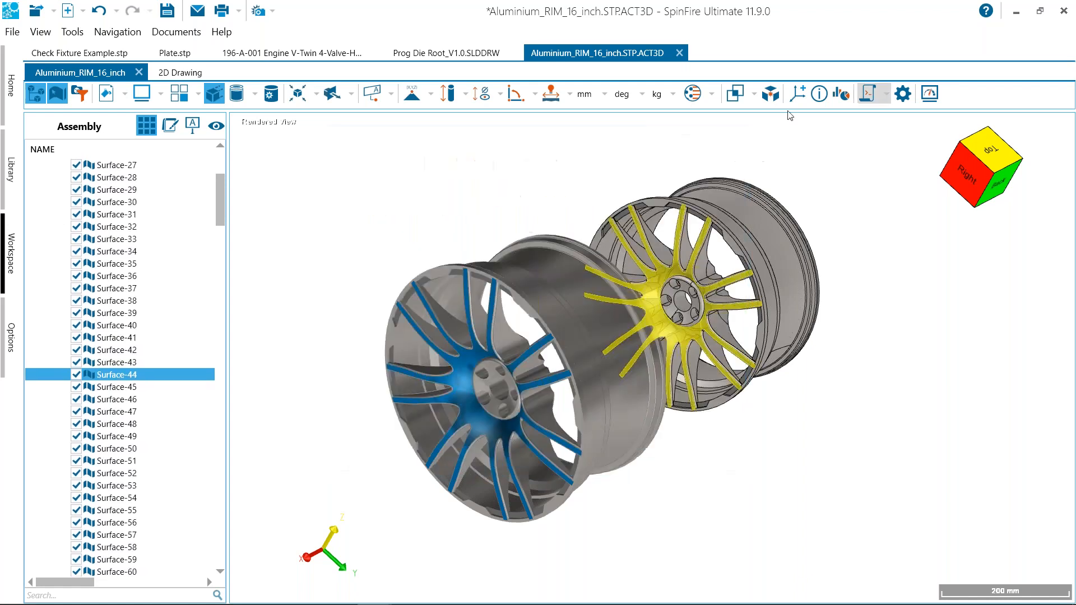
Run Color Surface.py on the imported rim's selected spoke surface, and return to part selection.
click(887, 97)
click(911, 225)
drag(771, 473, 506, 189)
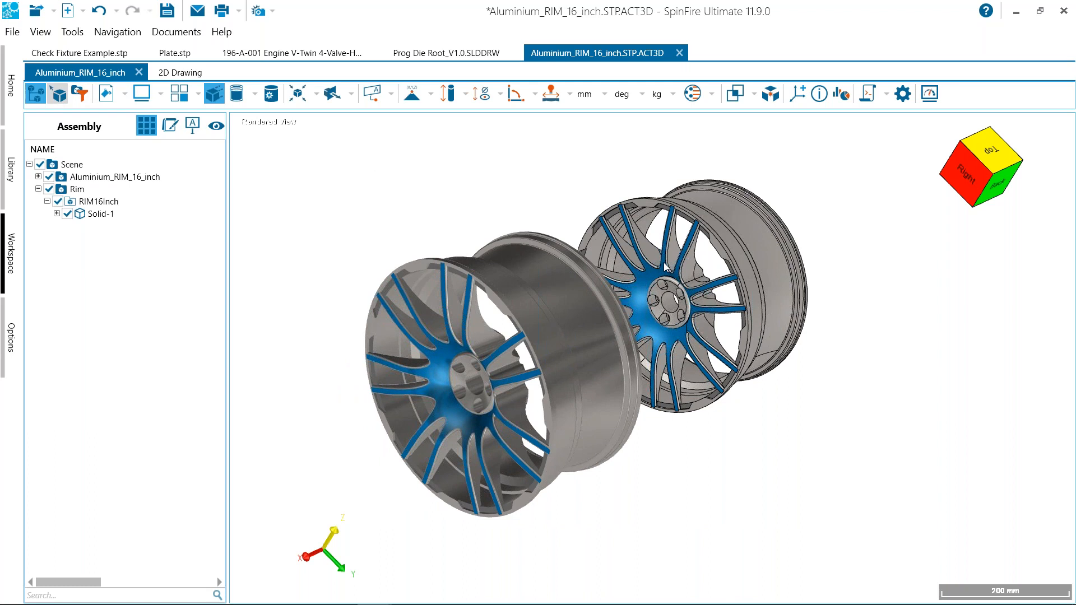
Reset the imported RIM16Inch part's transform to default.
right_click(746, 221)
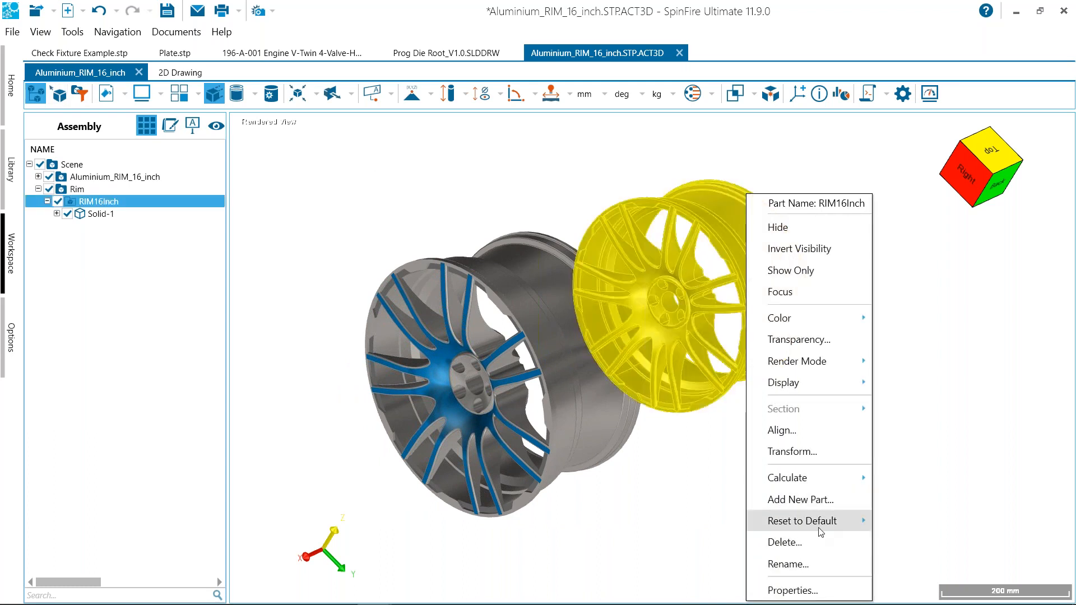
mouse_move(816, 524)
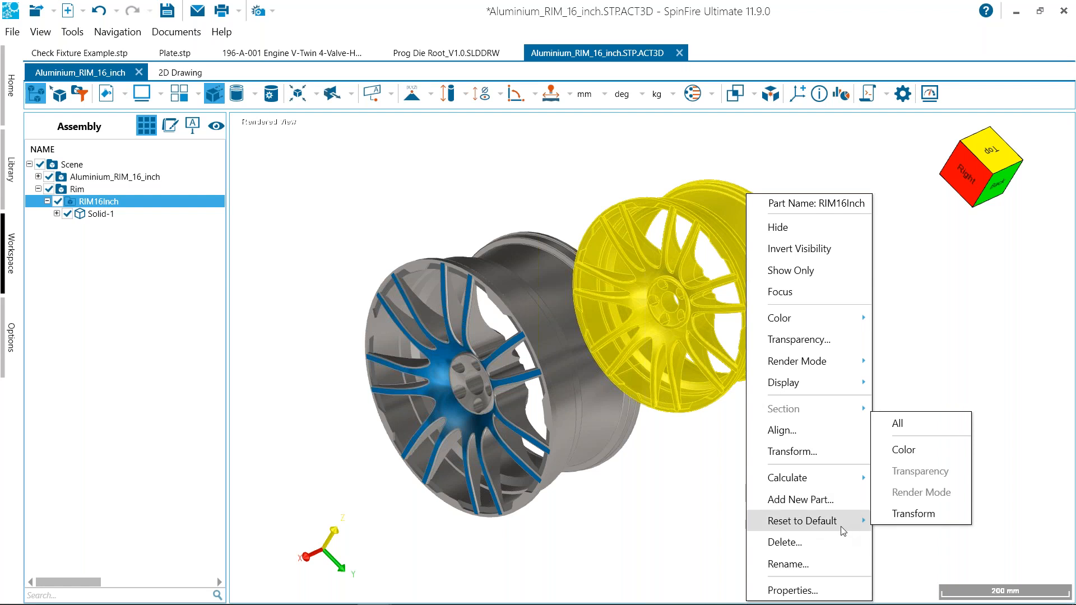
click(914, 514)
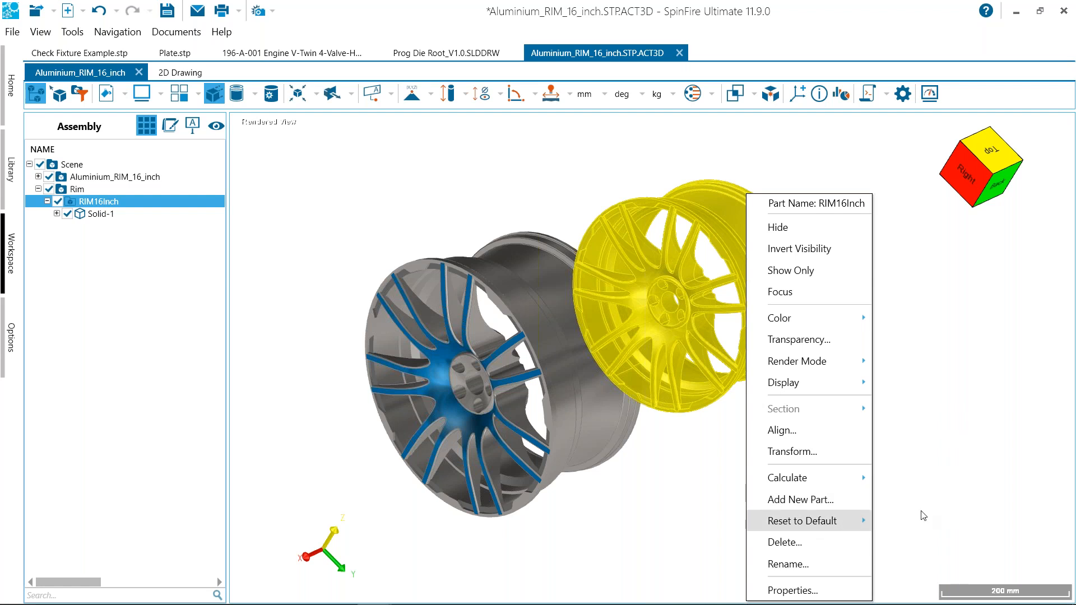
drag(759, 398, 797, 382)
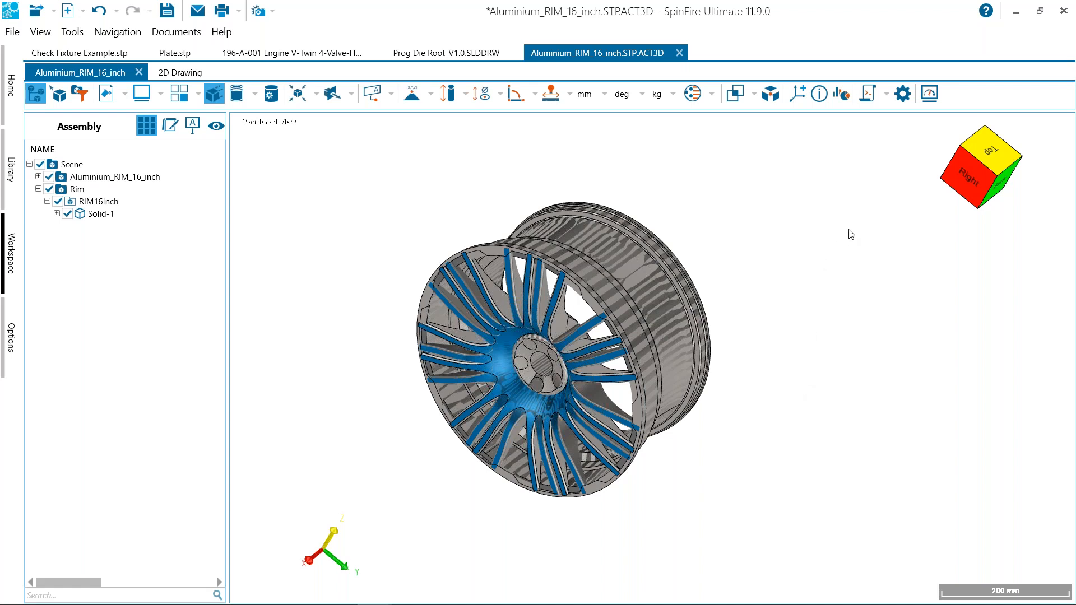
Show the saved views, and look through the material densities and the available model analysis tools.
click(216, 125)
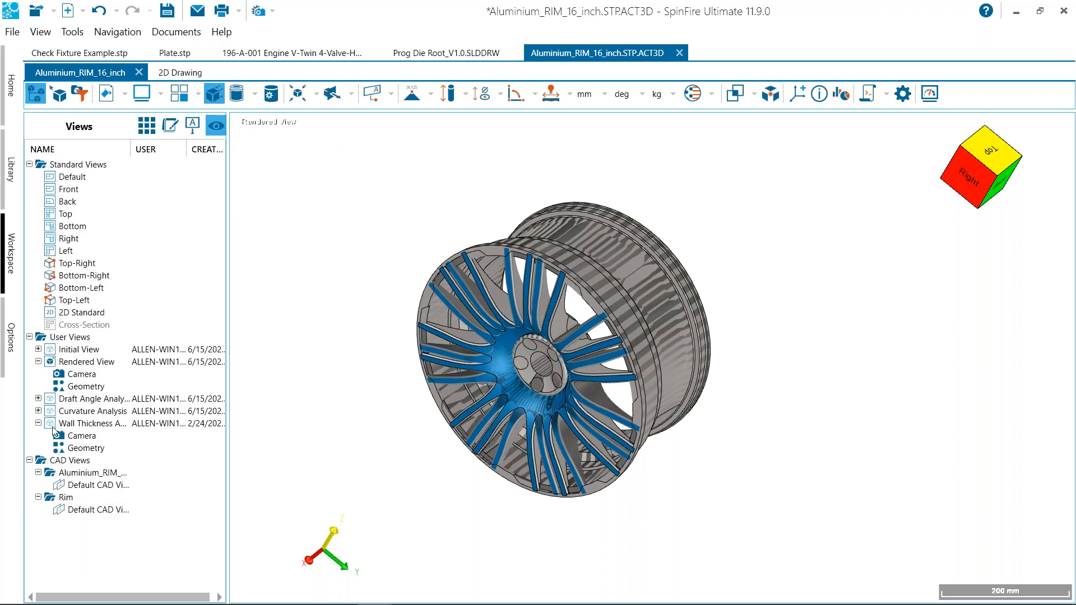
click(713, 95)
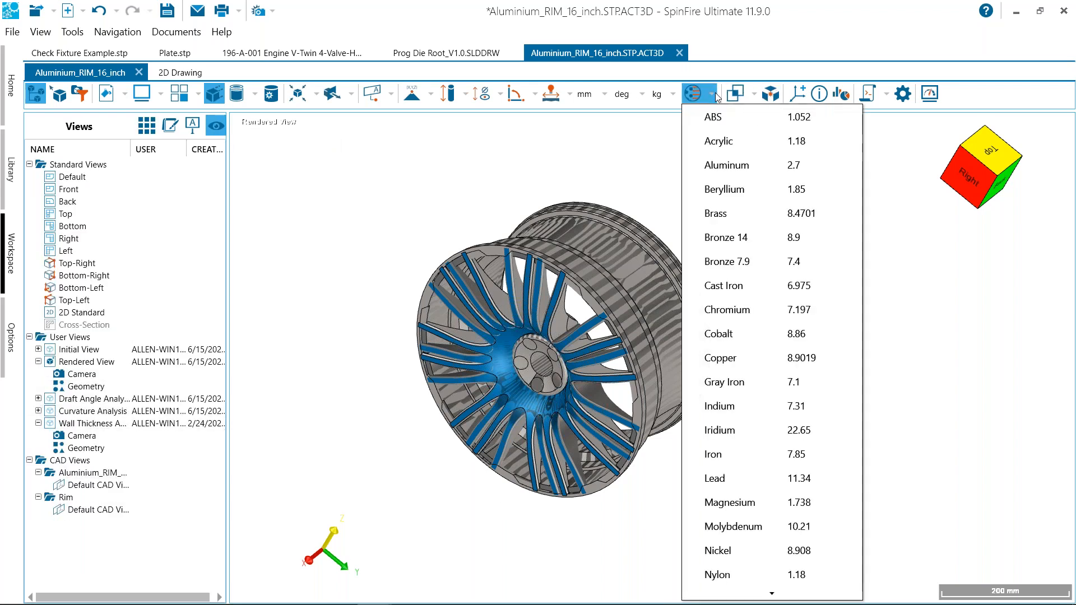
click(753, 95)
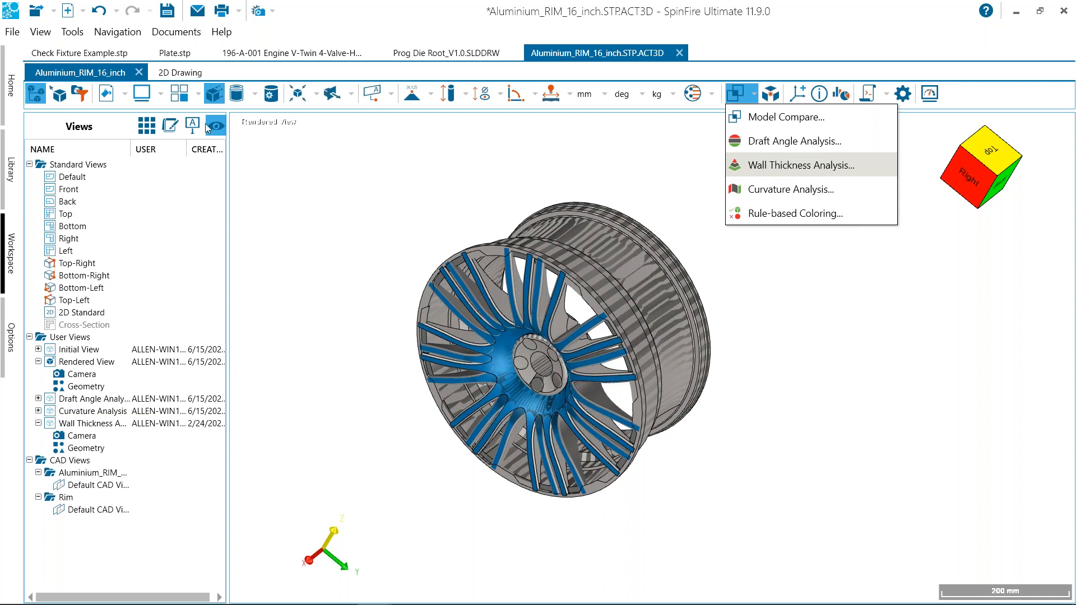
Activate the saved Wall Thickness Analysis user view, check the Assembly structure, and show the views list again.
click(38, 362)
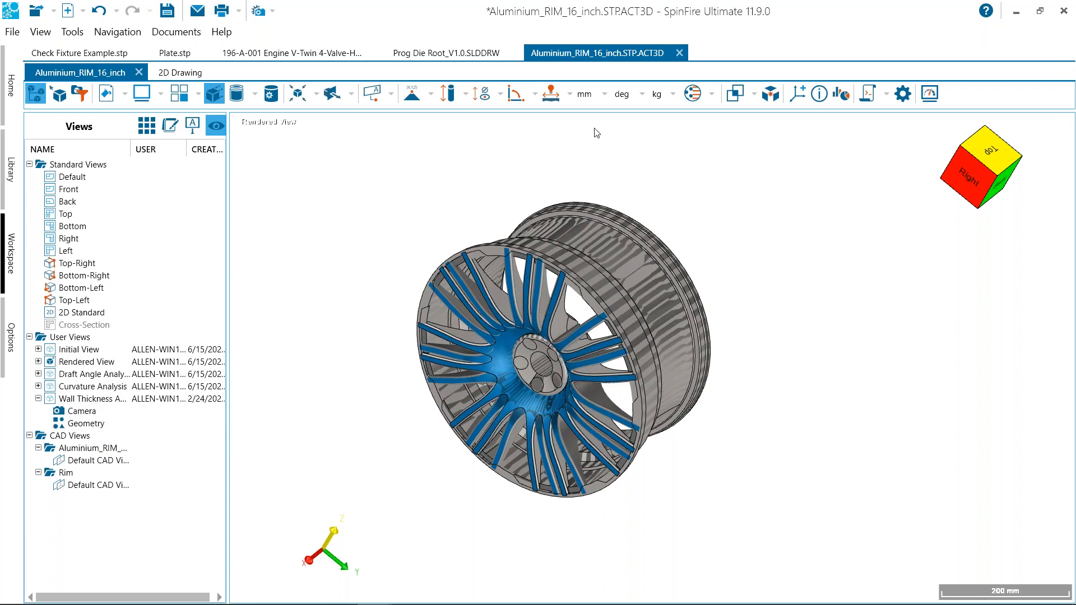
double_click(75, 399)
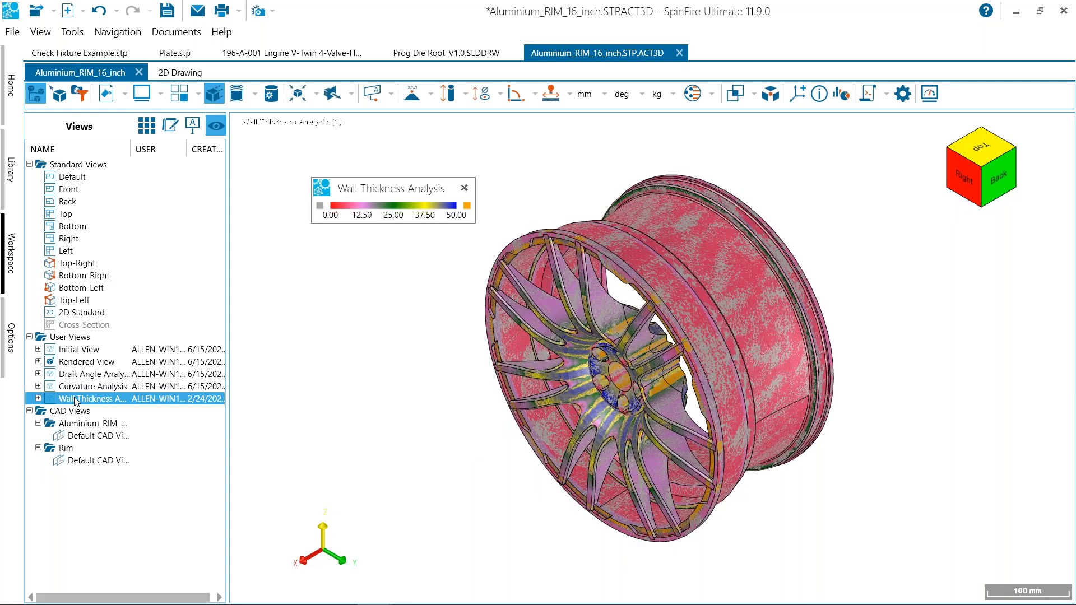
click(146, 126)
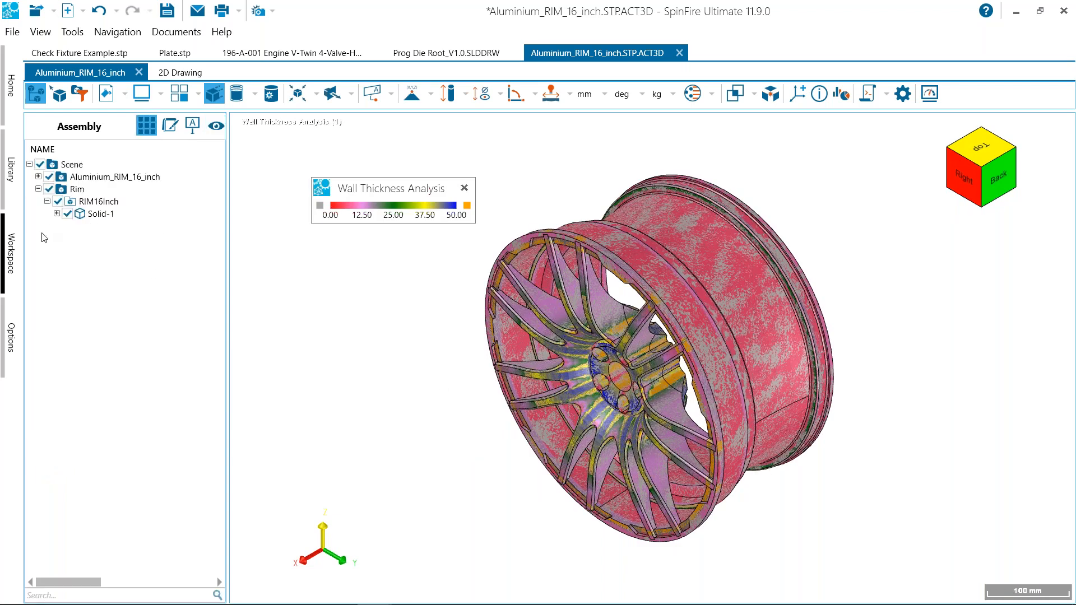
click(216, 125)
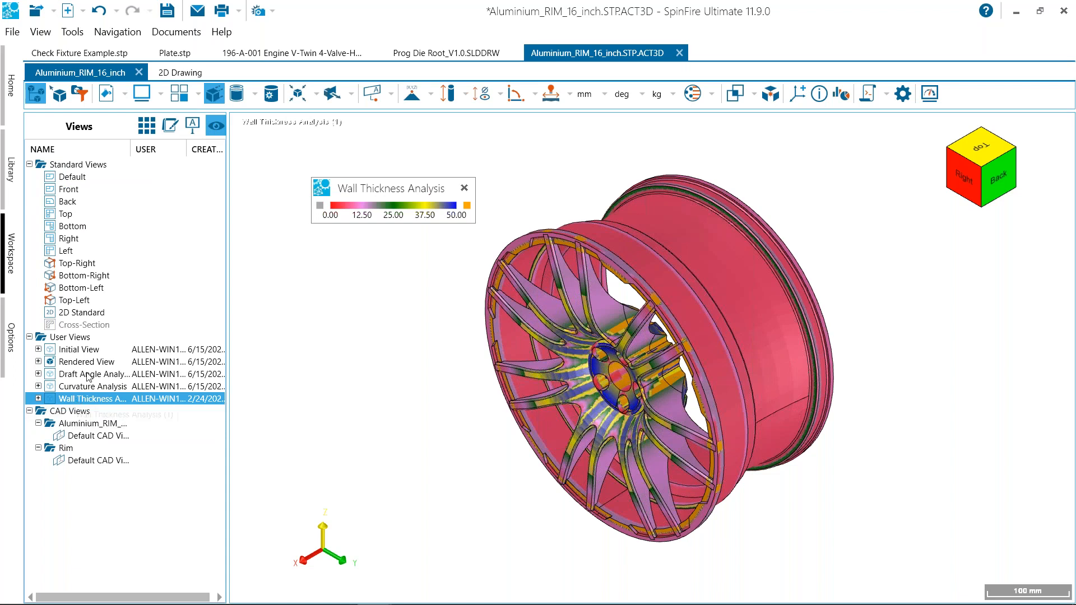
Expand the saved Wall Thickness Analysis view to see what it stores, and close the floating thickness color legend.
click(38, 398)
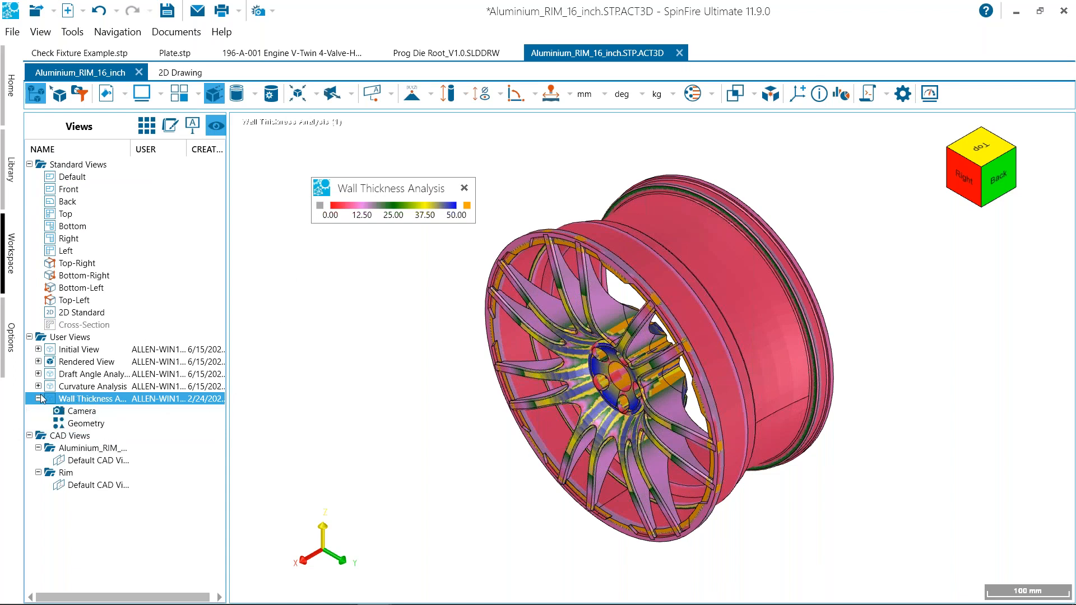
drag(374, 186, 368, 179)
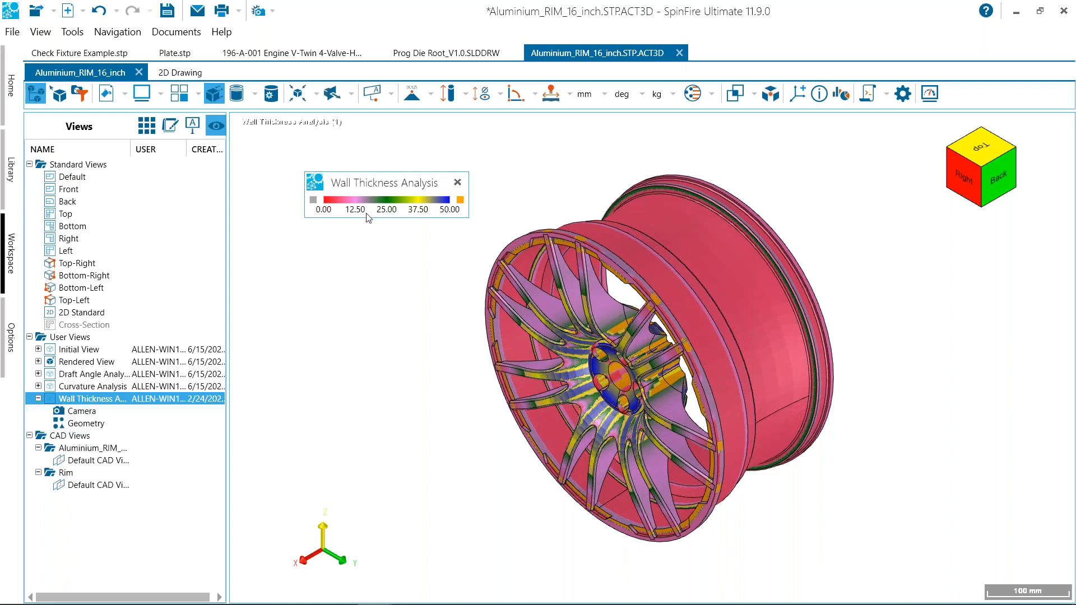
drag(398, 180, 521, 0)
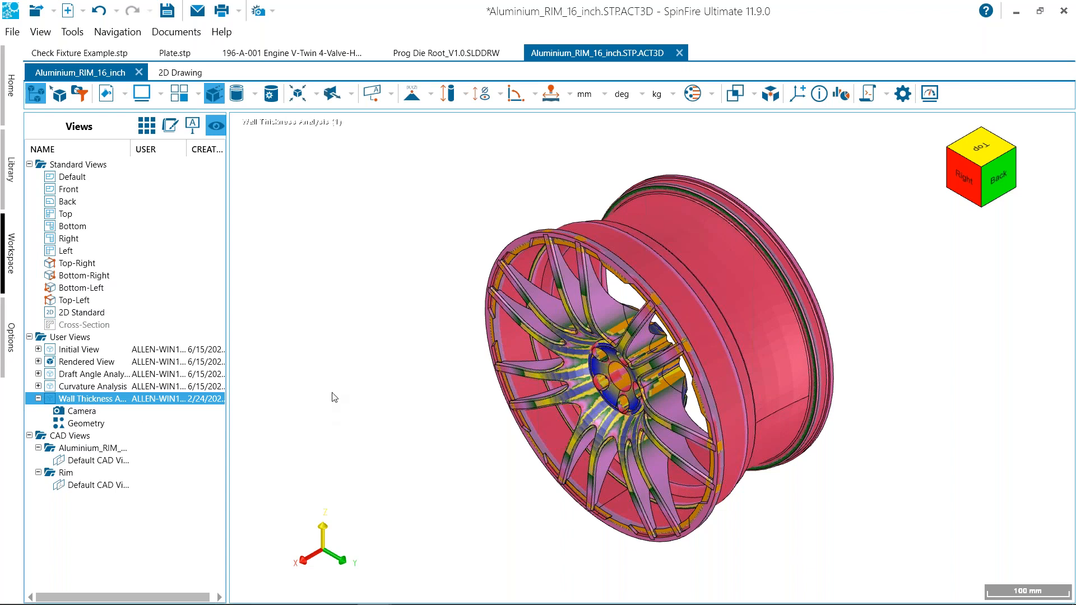
drag(396, 438, 482, 404)
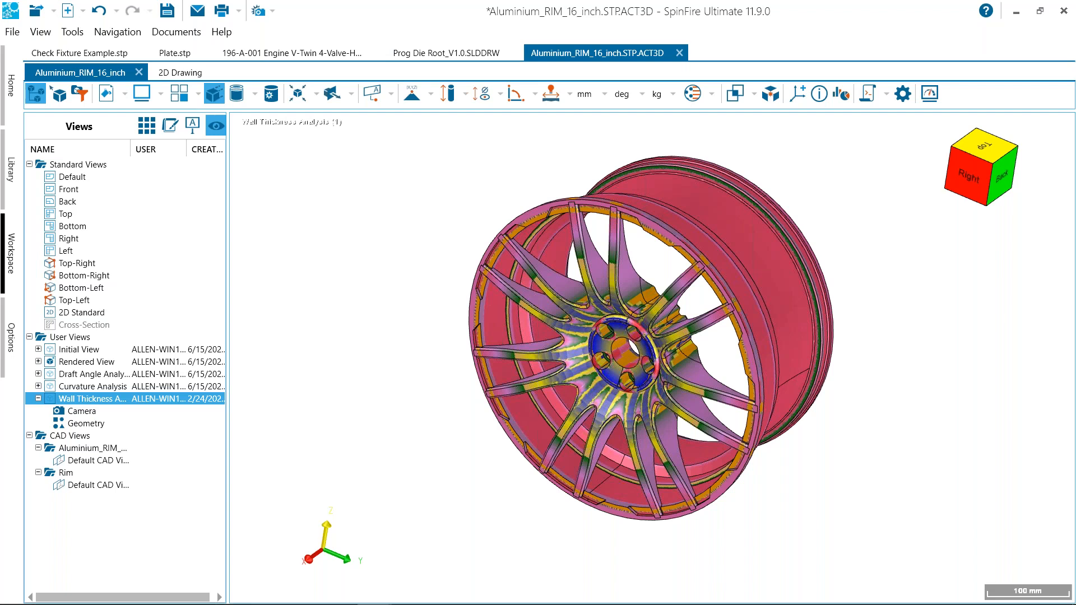
drag(430, 0, 369, 191)
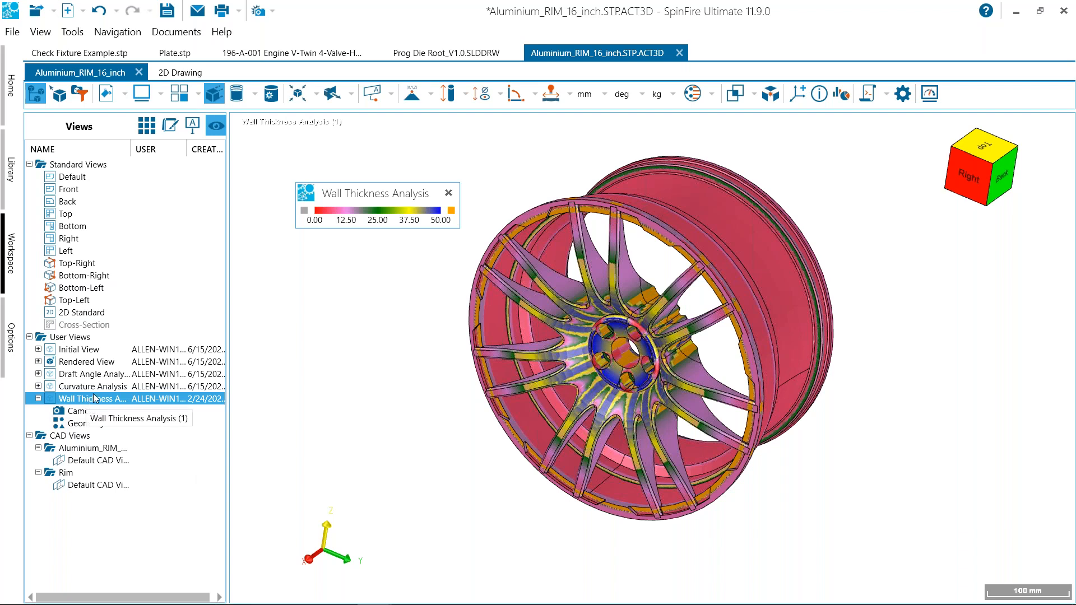
click(448, 193)
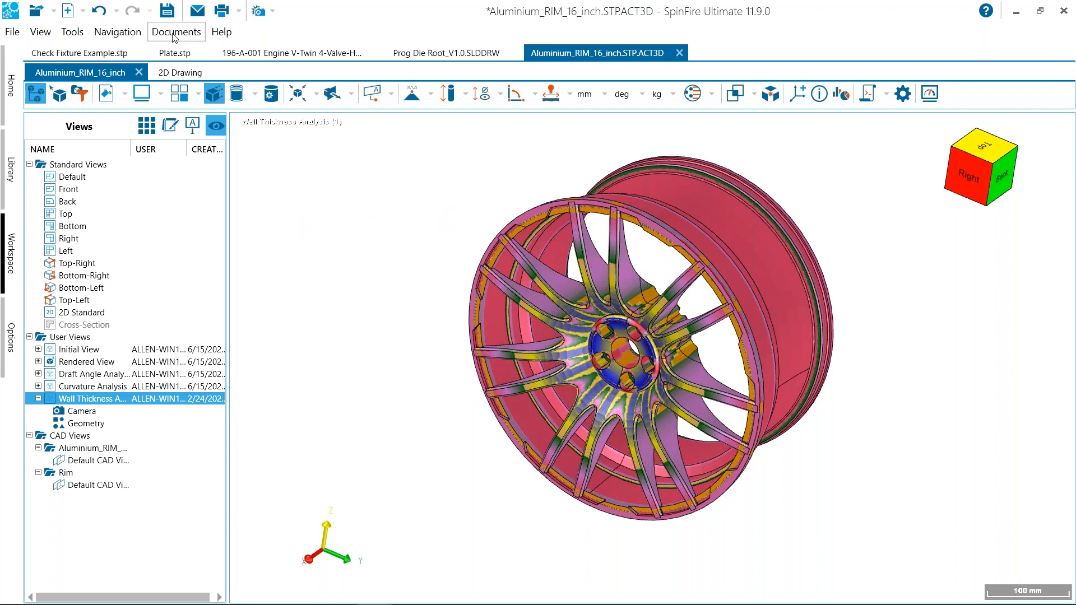
Switch to the SpinFire online help in Chrome, and look over the Scripting Examples page and the help topic tree.
click(221, 32)
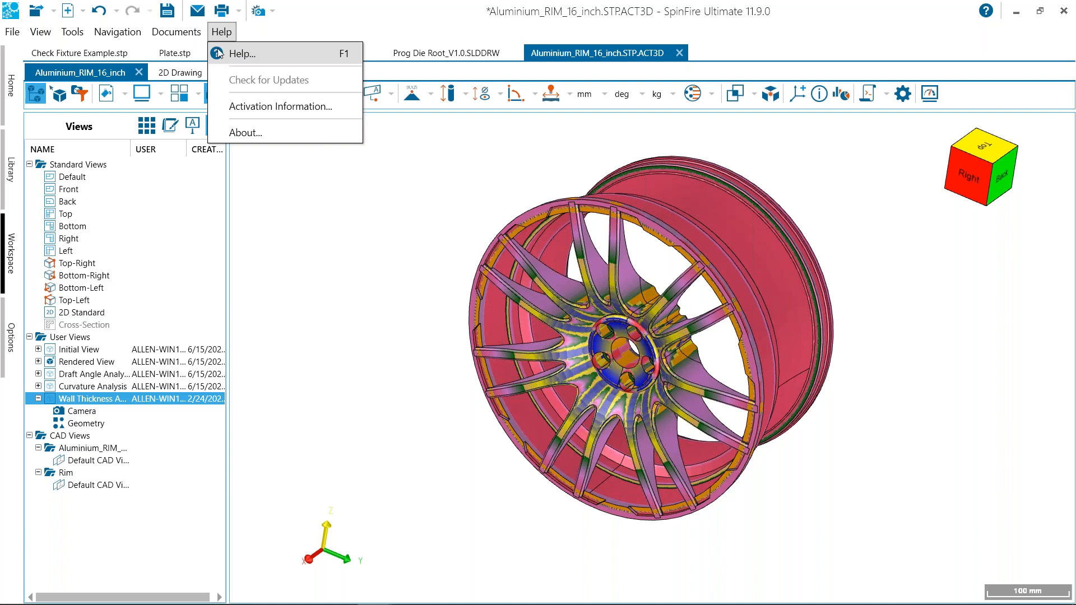
click(267, 57)
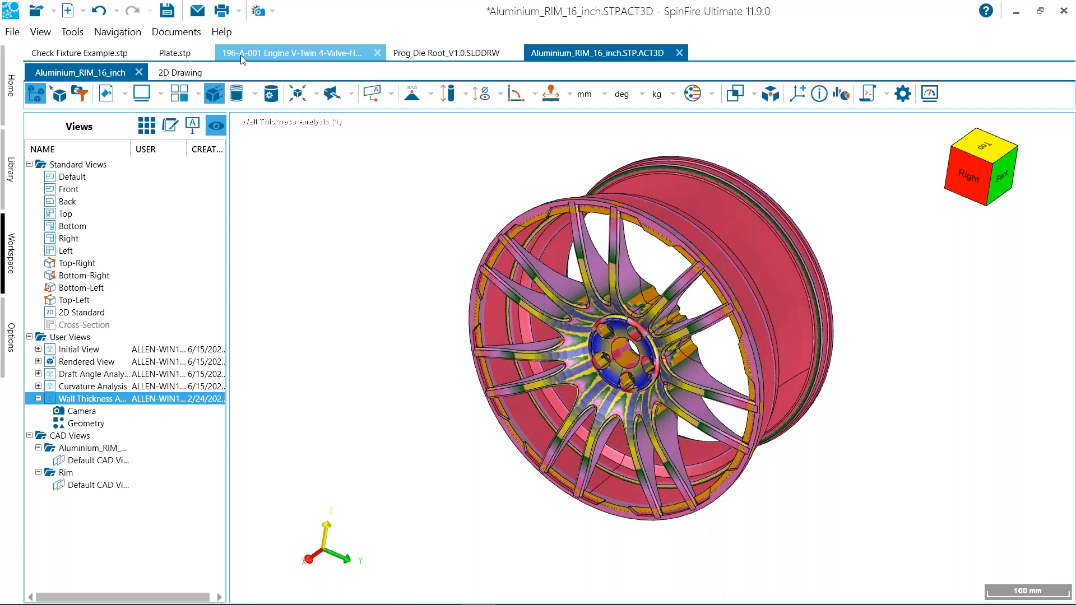
mouse_move(271, 602)
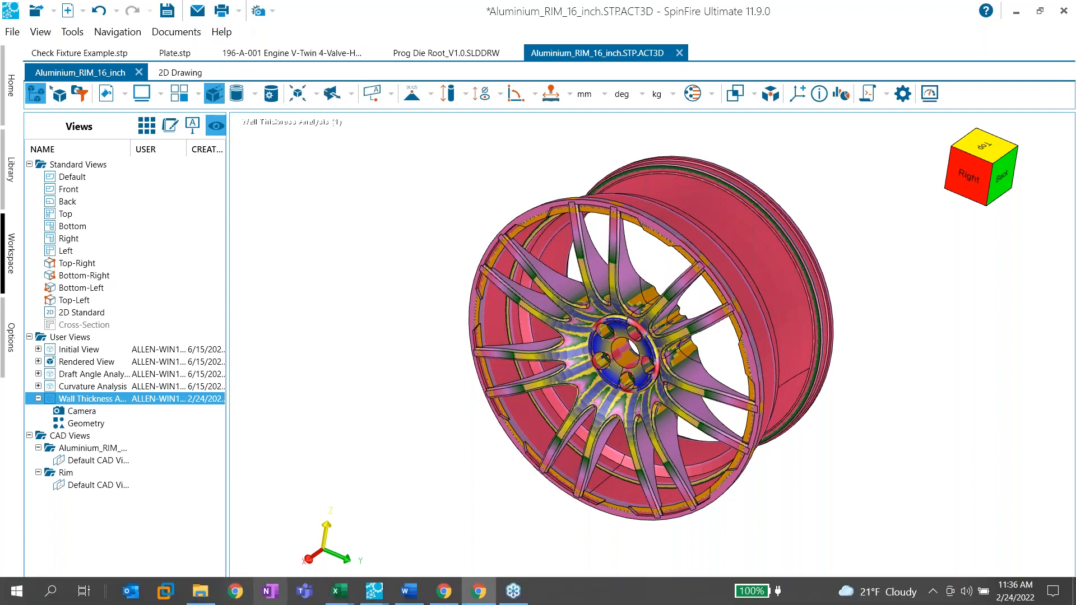
click(455, 600)
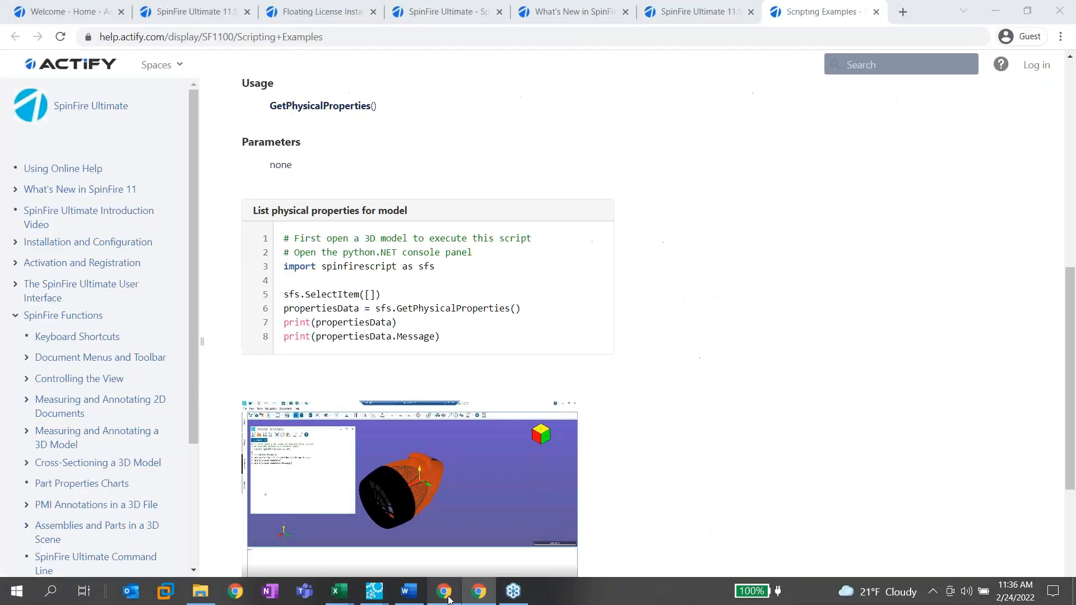
scroll(486, 258, up, 9)
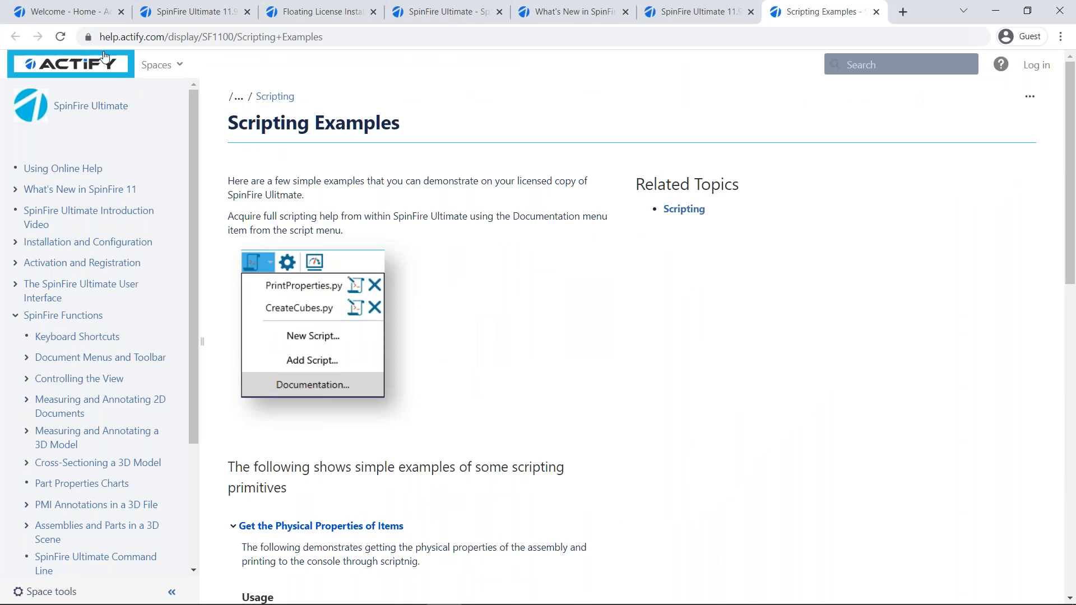
scroll(103, 372, down, 15)
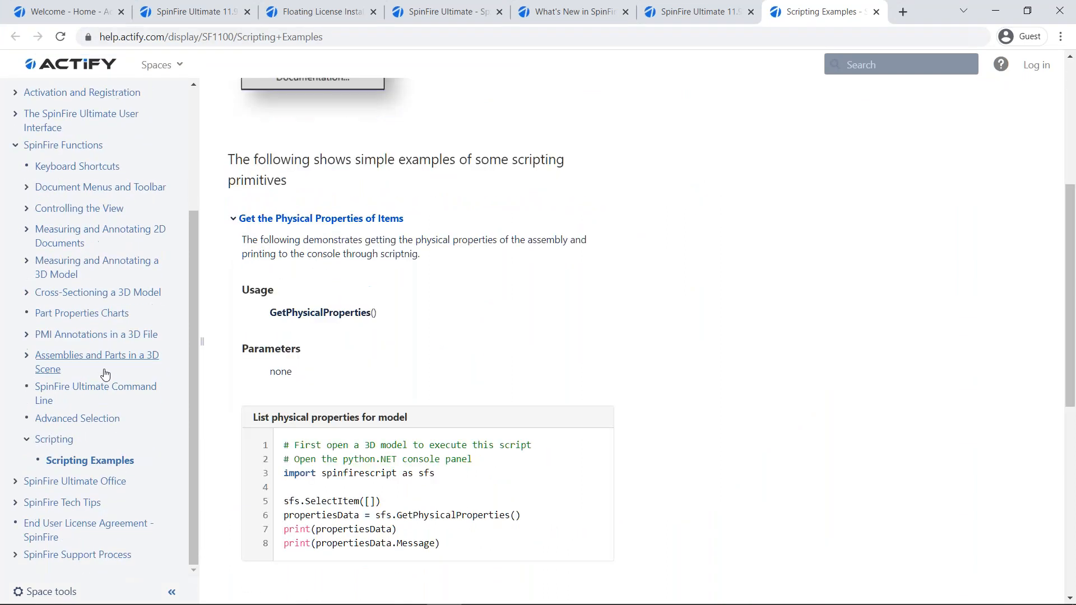
scroll(27, 213, up, 15)
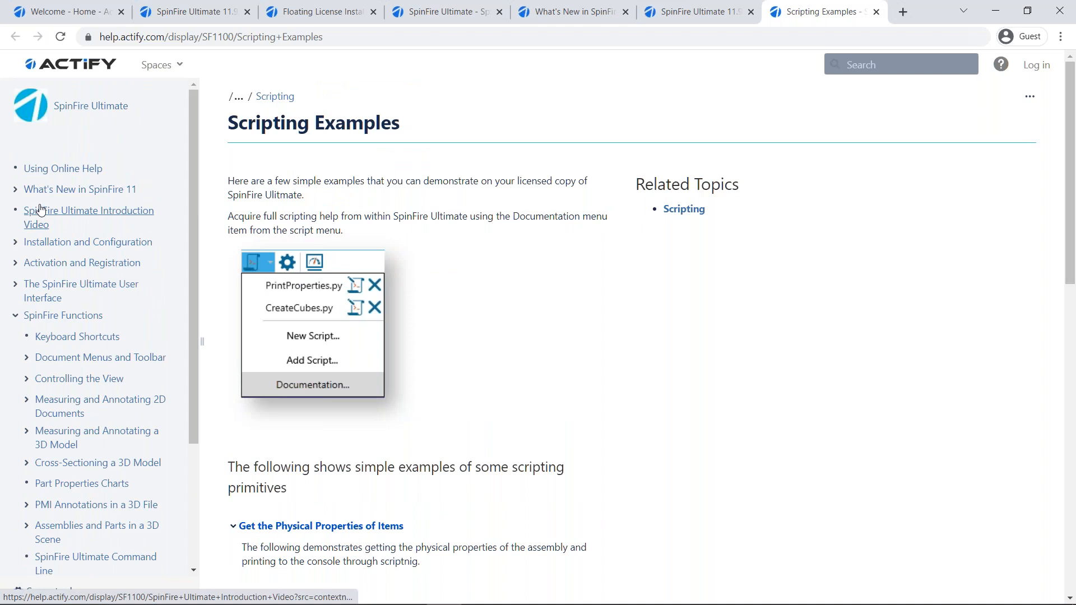
scroll(67, 336, down, 8)
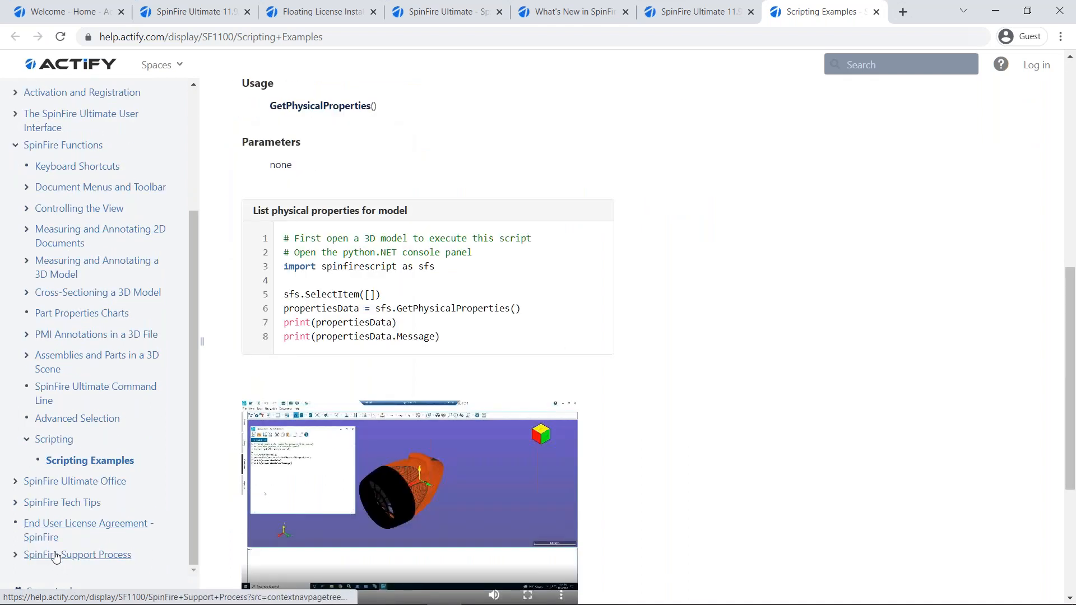
Open the SpinFire Support Process help page, and look through its troubleshooting articles and support portal guides.
click(15, 554)
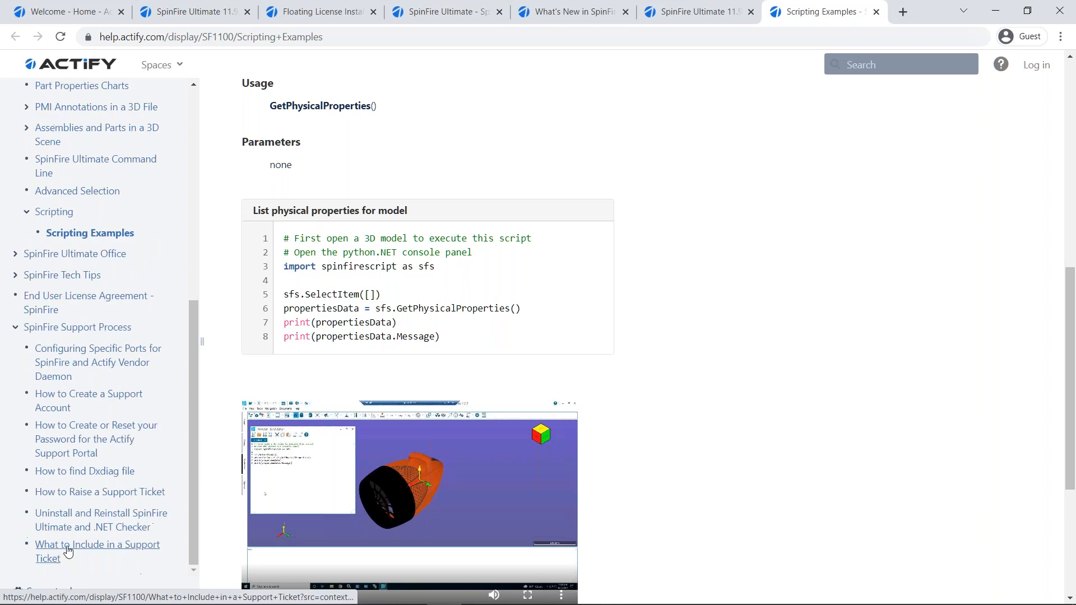
click(77, 330)
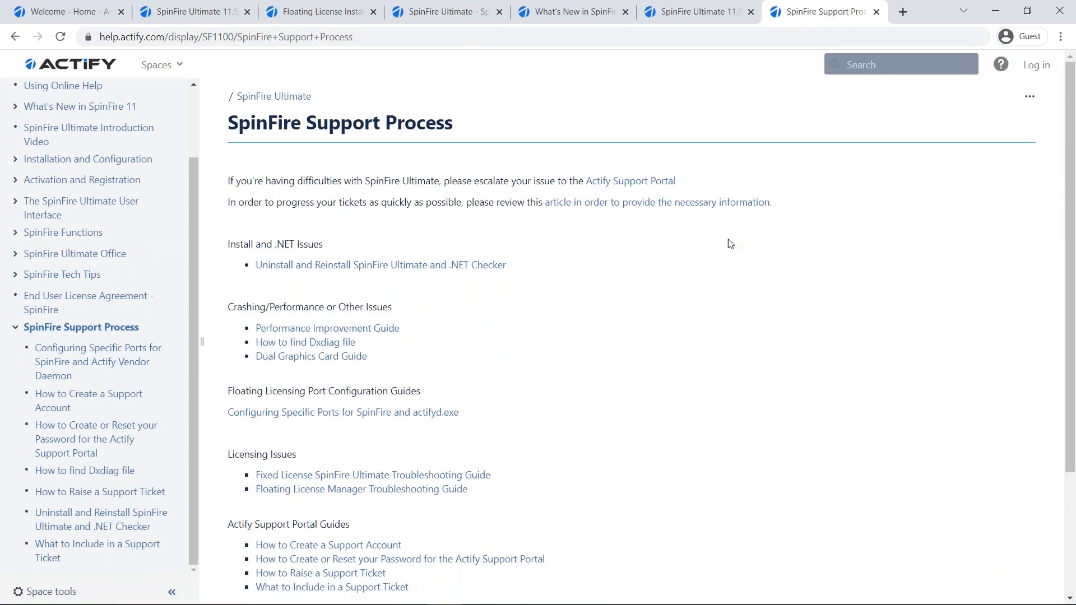
scroll(738, 249, down, 3)
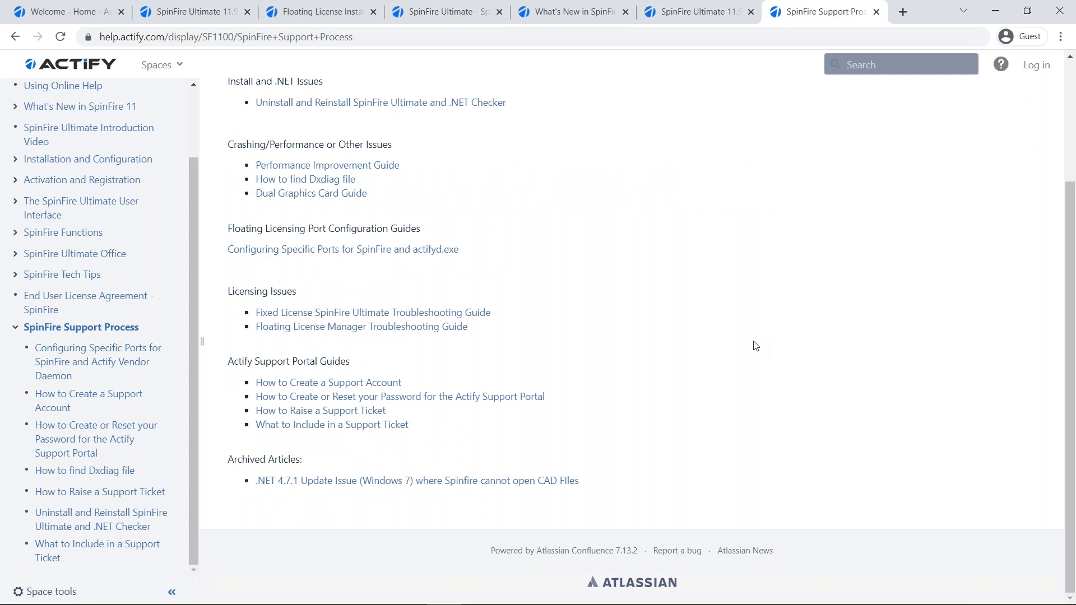
scroll(743, 327, up, 3)
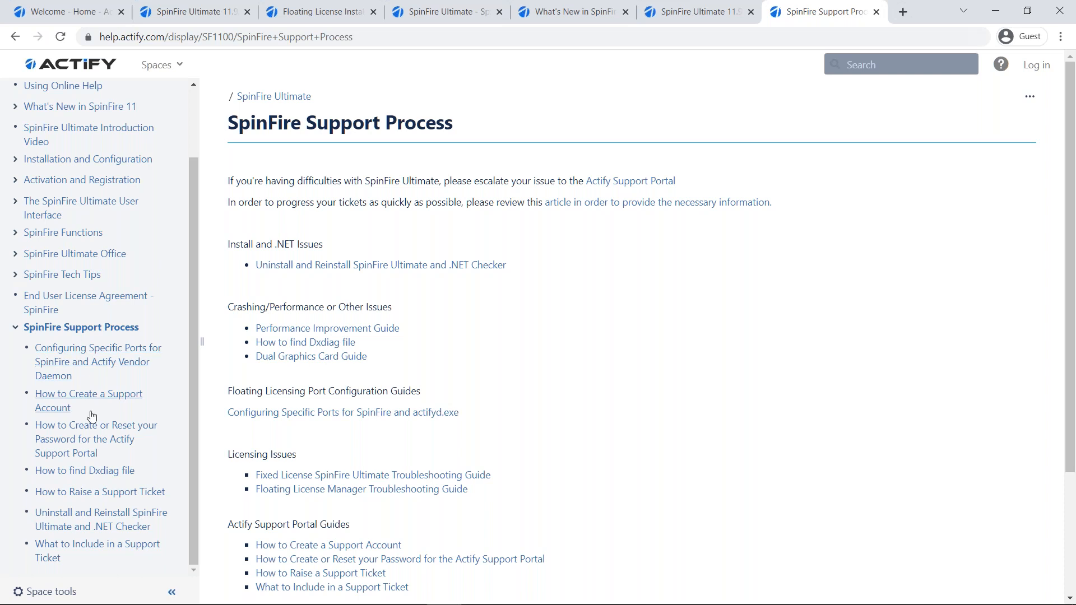
scroll(67, 415, down, 3)
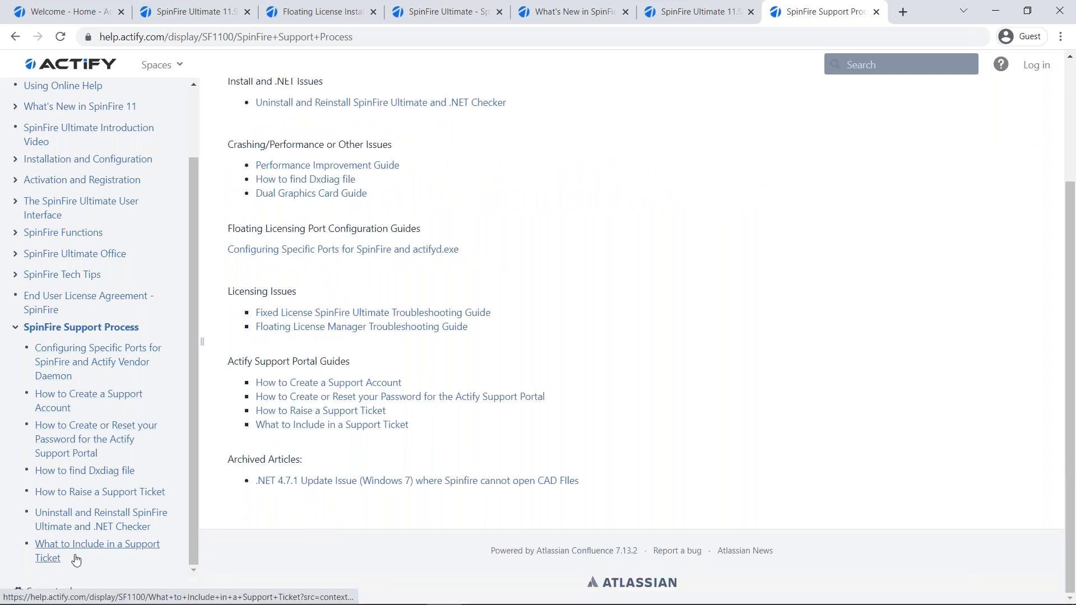
Read the What to Include in a Support Ticket article, and return to SpinFire Ultimate.
click(49, 558)
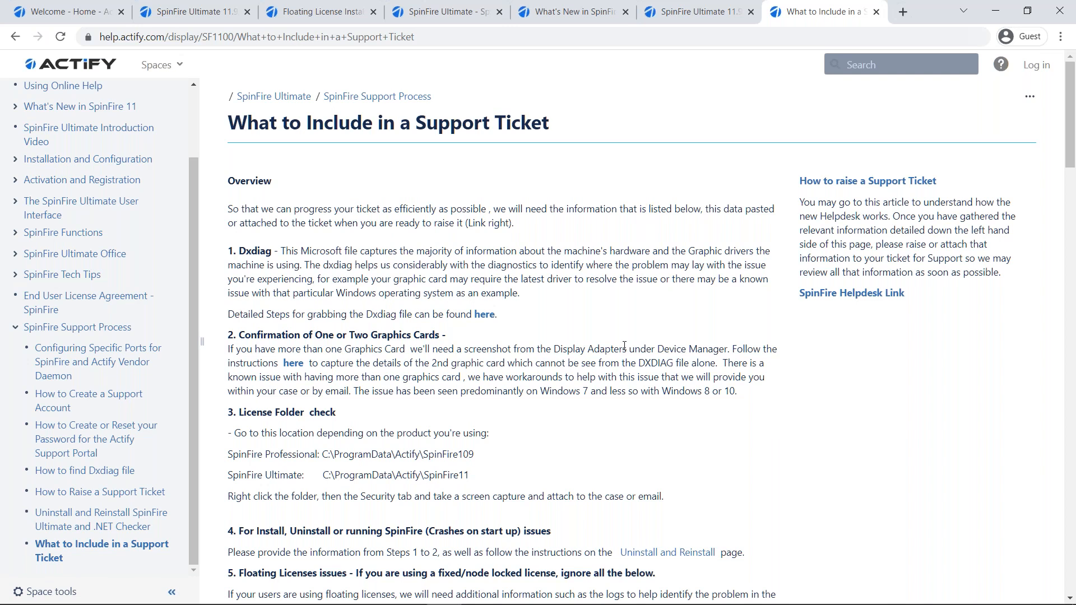
scroll(624, 346, down, 5)
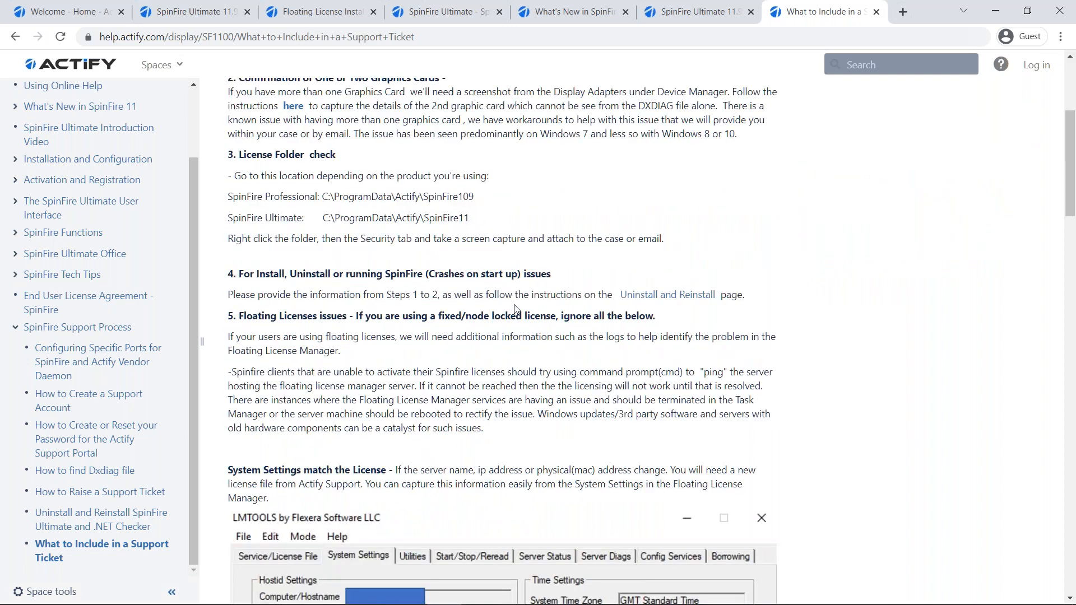
click(997, 16)
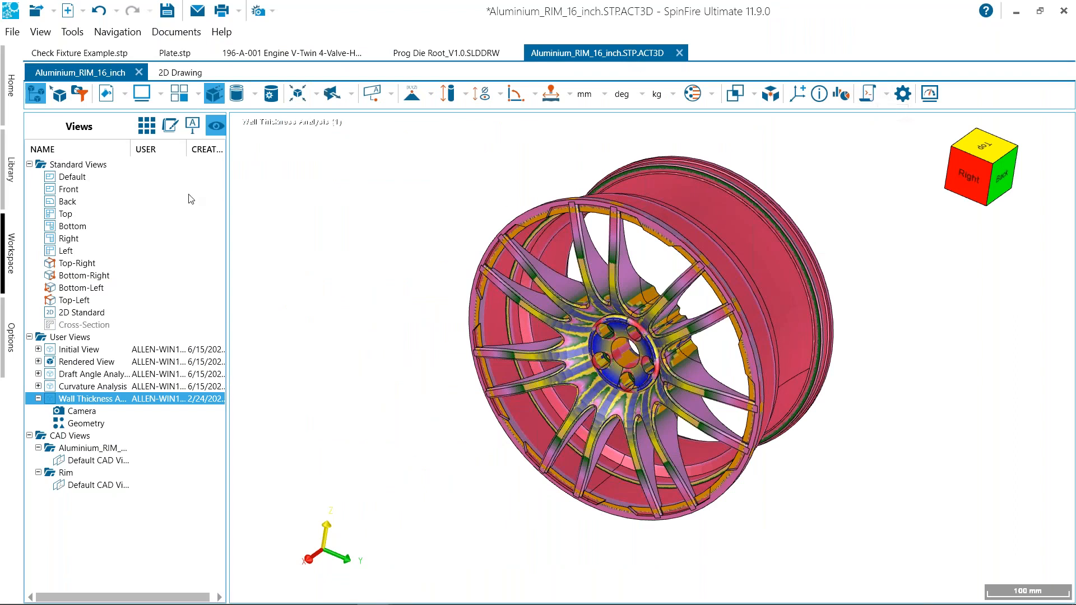
Show the Errors/Warnings list for the rim document, look through its entries, and hide the list again.
click(41, 32)
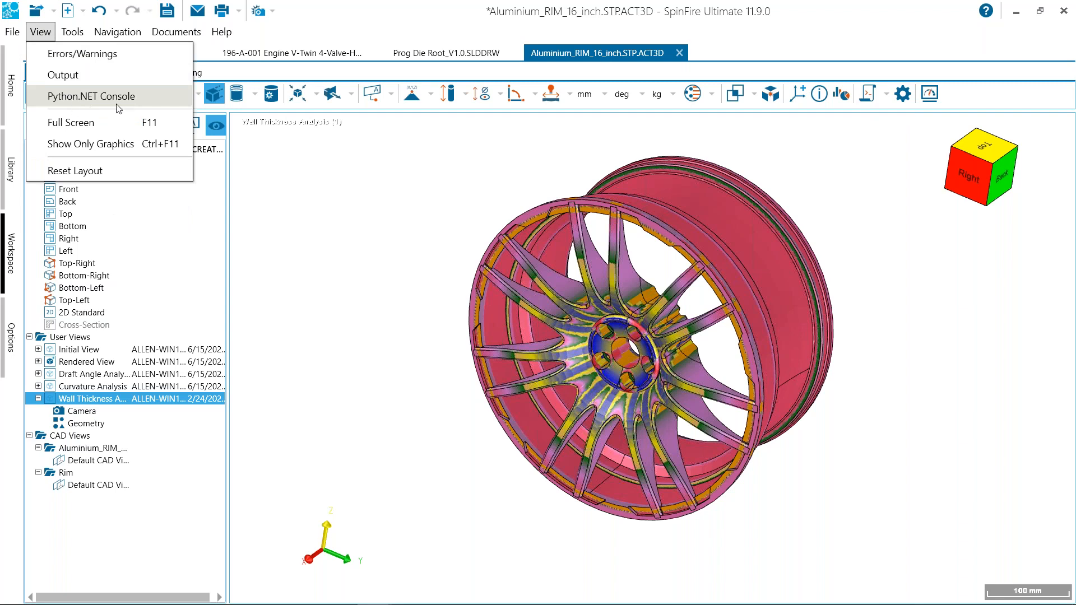
click(37, 33)
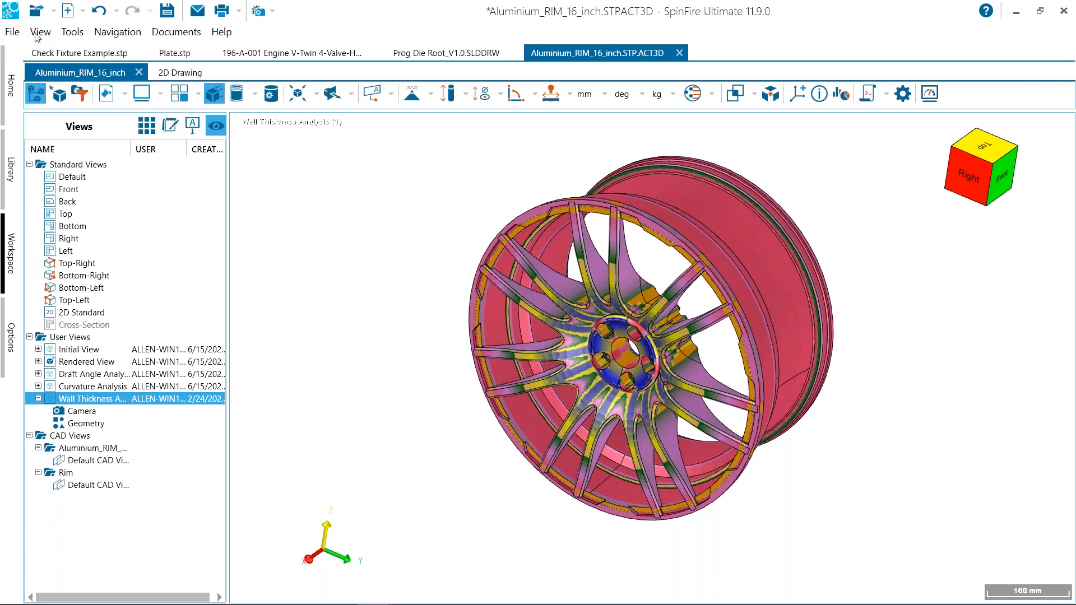
click(40, 37)
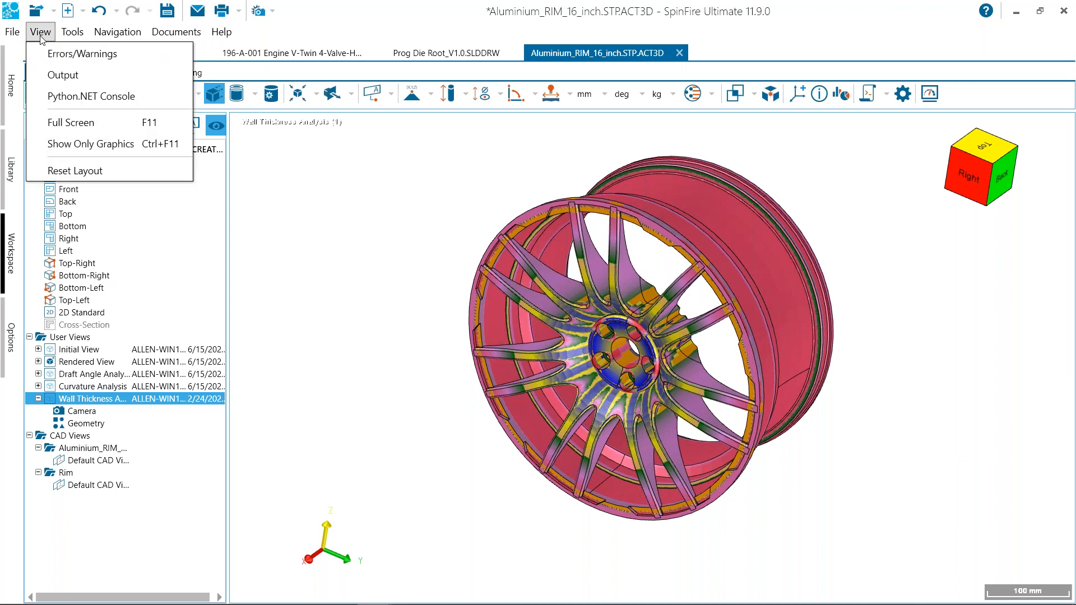
click(79, 54)
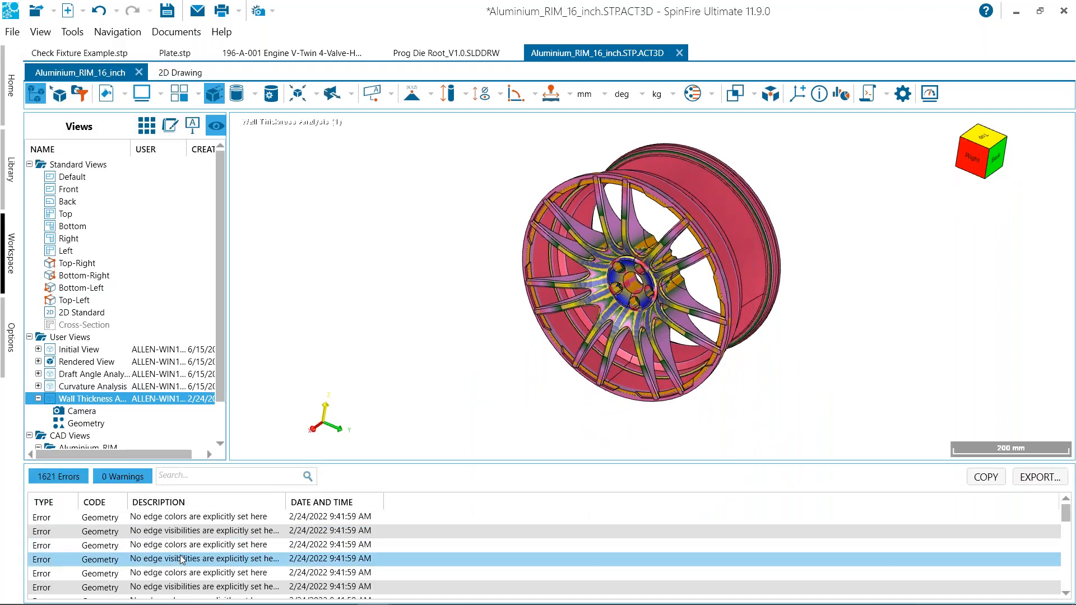
scroll(202, 561, down, 2)
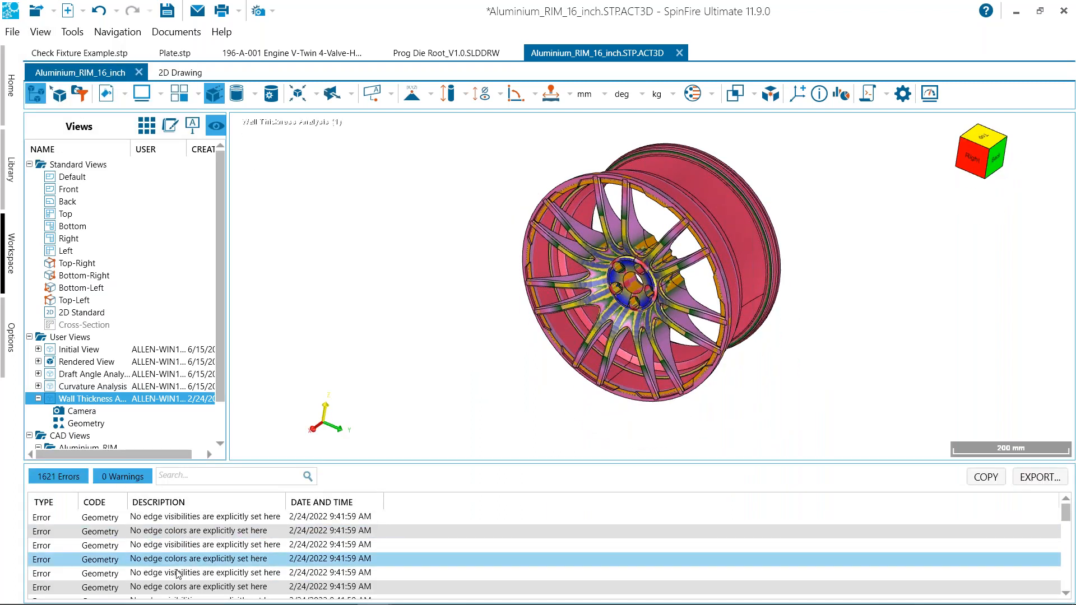
click(40, 32)
click(45, 47)
Show the Output log, enlarge it to review the STEP import details of Rim.STP, and hide it again.
click(40, 32)
click(45, 48)
scroll(251, 512, down, 10)
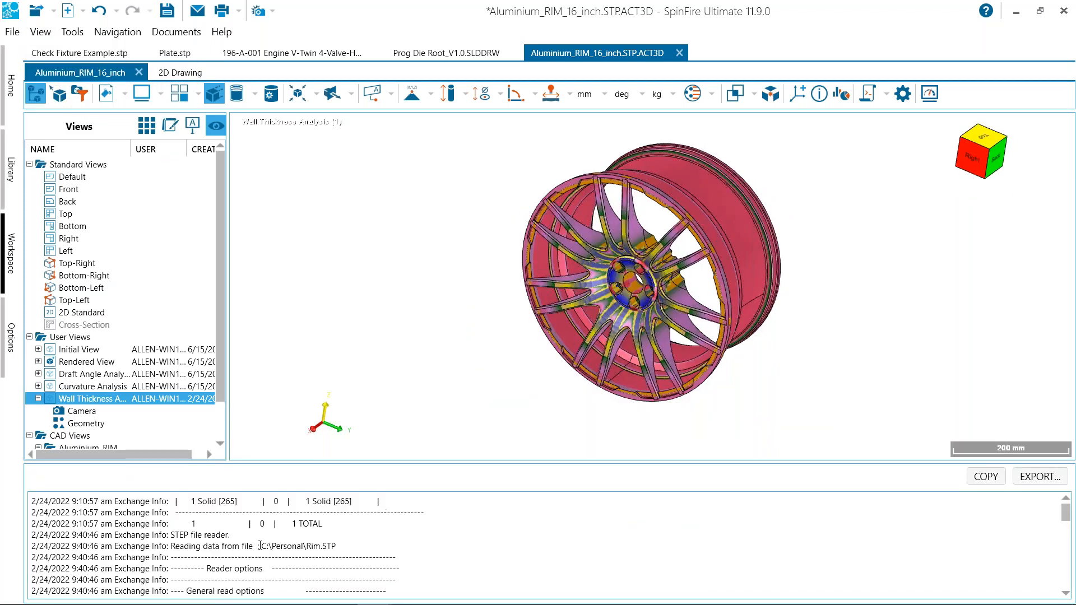
scroll(272, 546, down, 3)
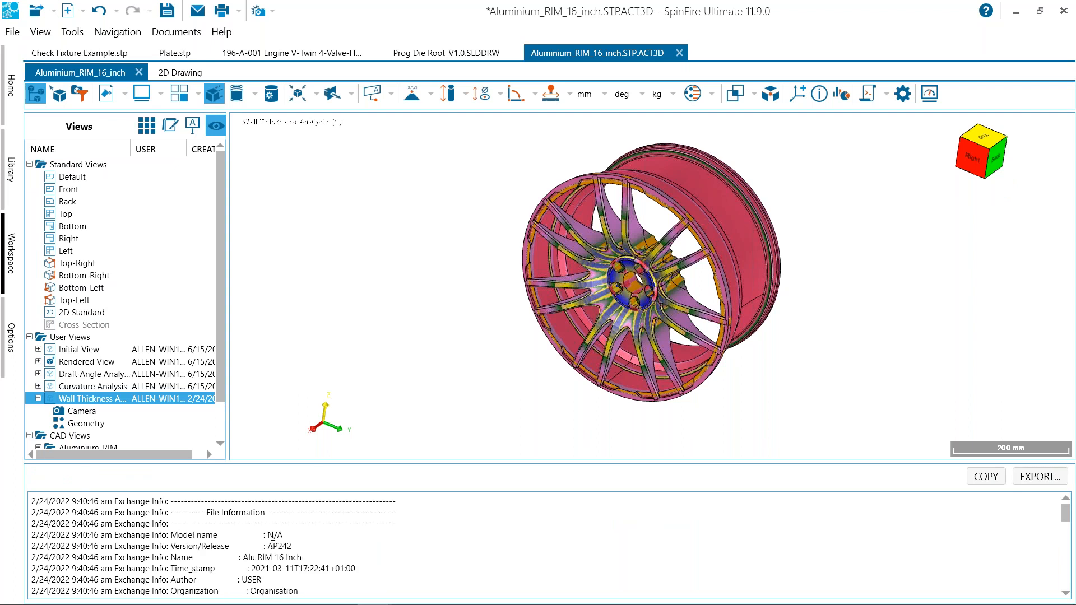
scroll(292, 556, down, 8)
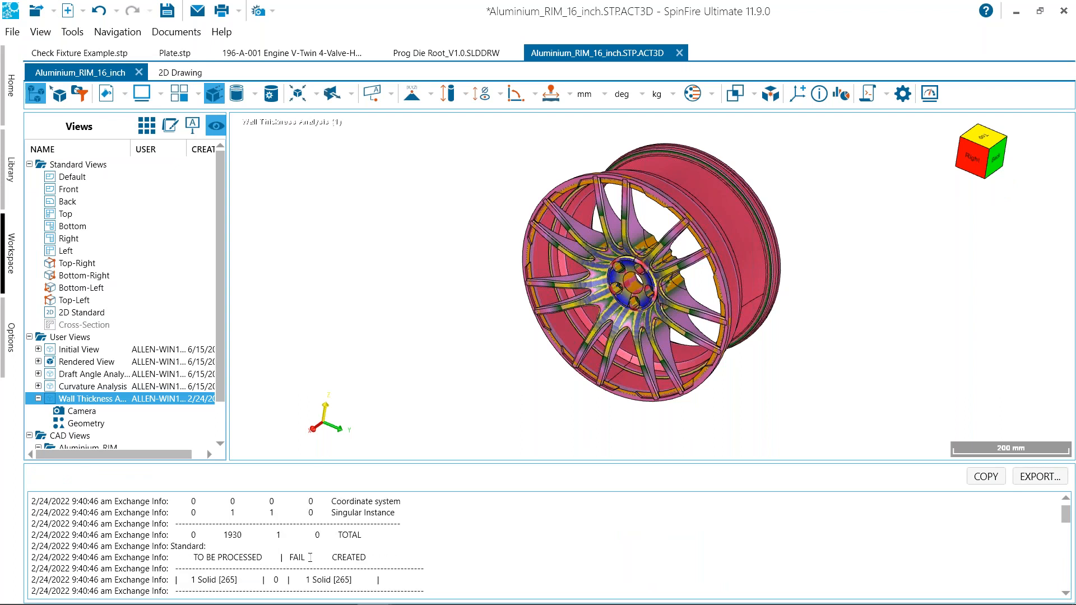
scroll(294, 529, up, 5)
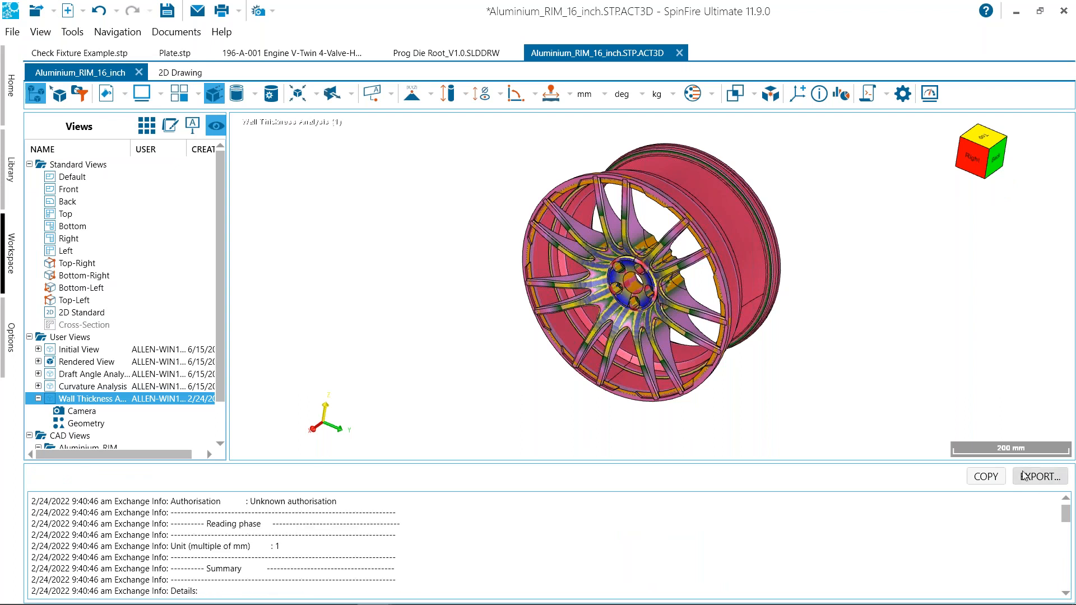
drag(894, 461, 904, 350)
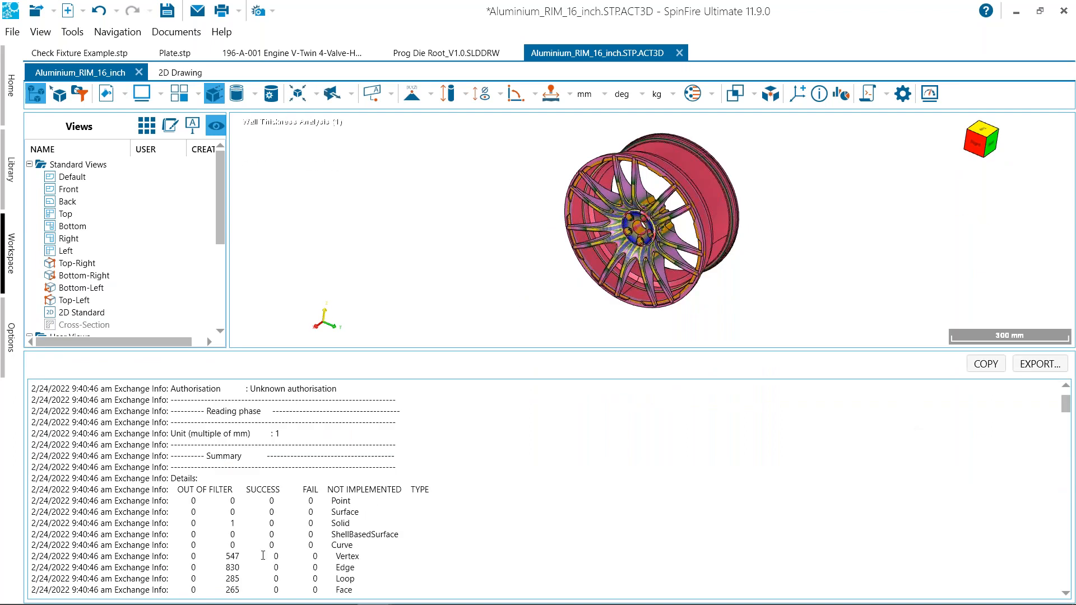
scroll(275, 508, down, 4)
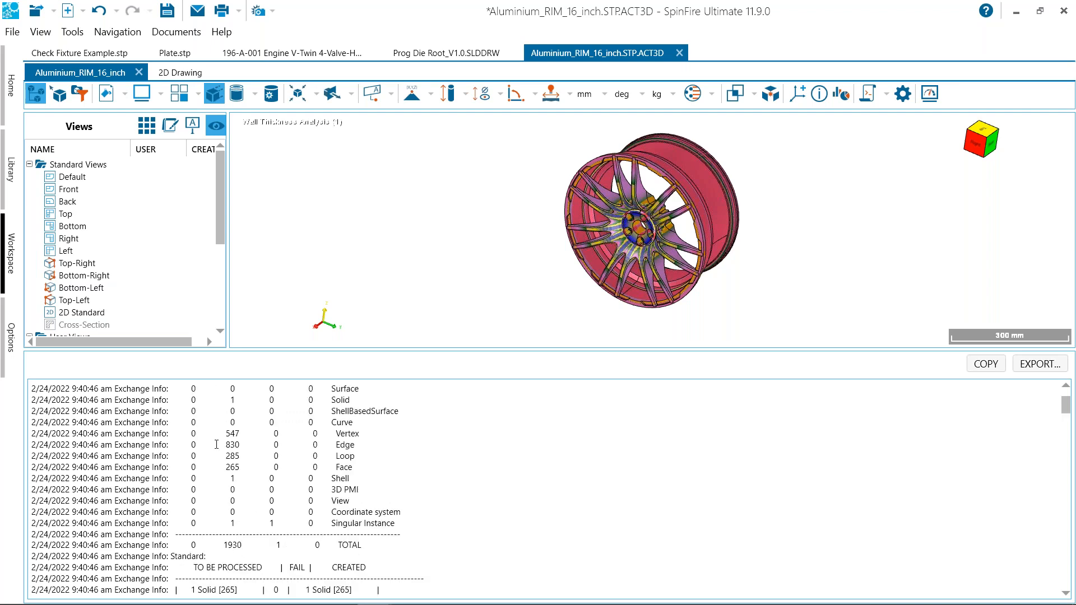
click(40, 31)
click(43, 66)
Show the Python.NET Console, review the messages from the executed scripts, and reduce the console's height.
click(40, 31)
click(65, 92)
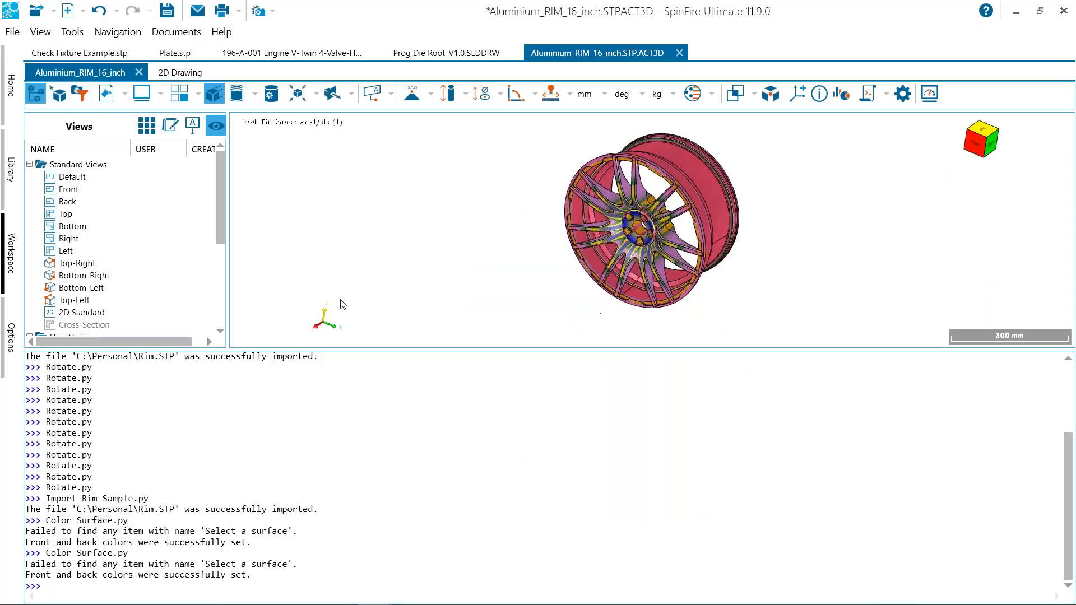
scroll(159, 502, up, 4)
scroll(160, 504, down, 4)
drag(252, 575, 164, 575)
mouse_move(378, 604)
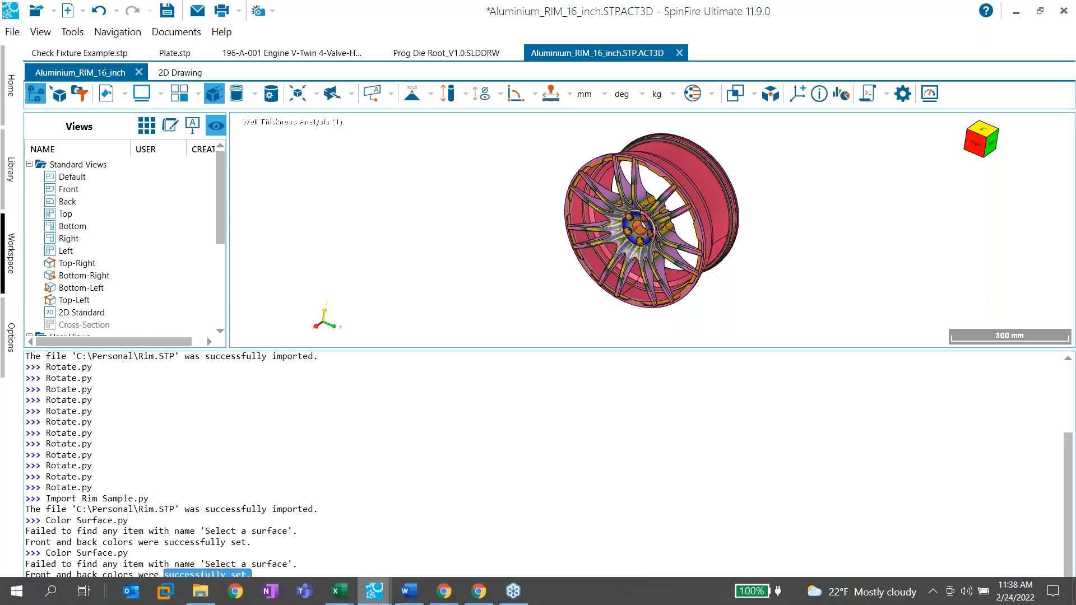
click(91, 454)
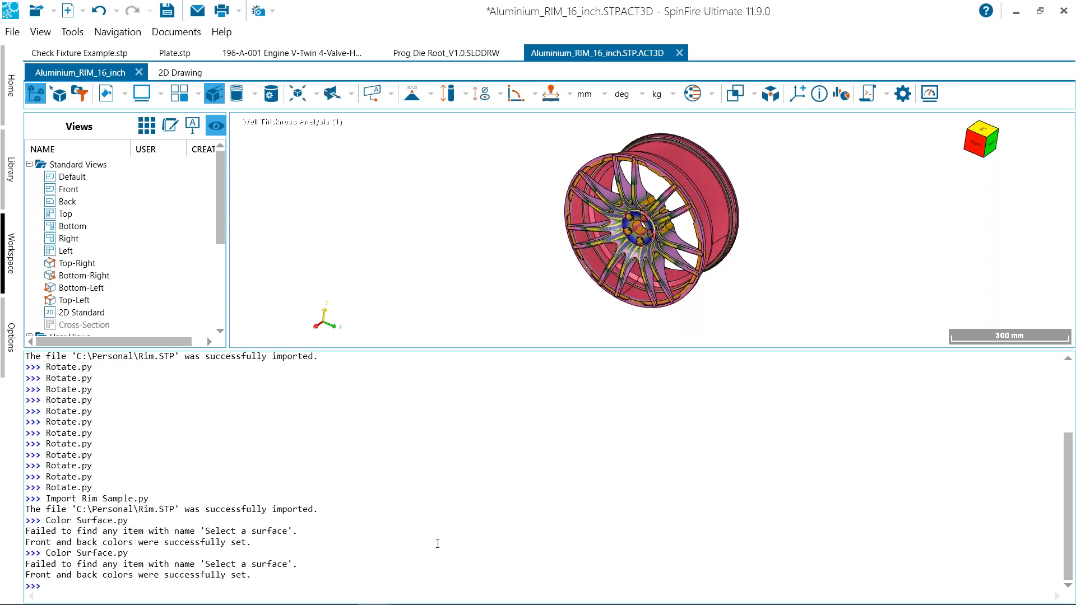
drag(510, 350, 489, 448)
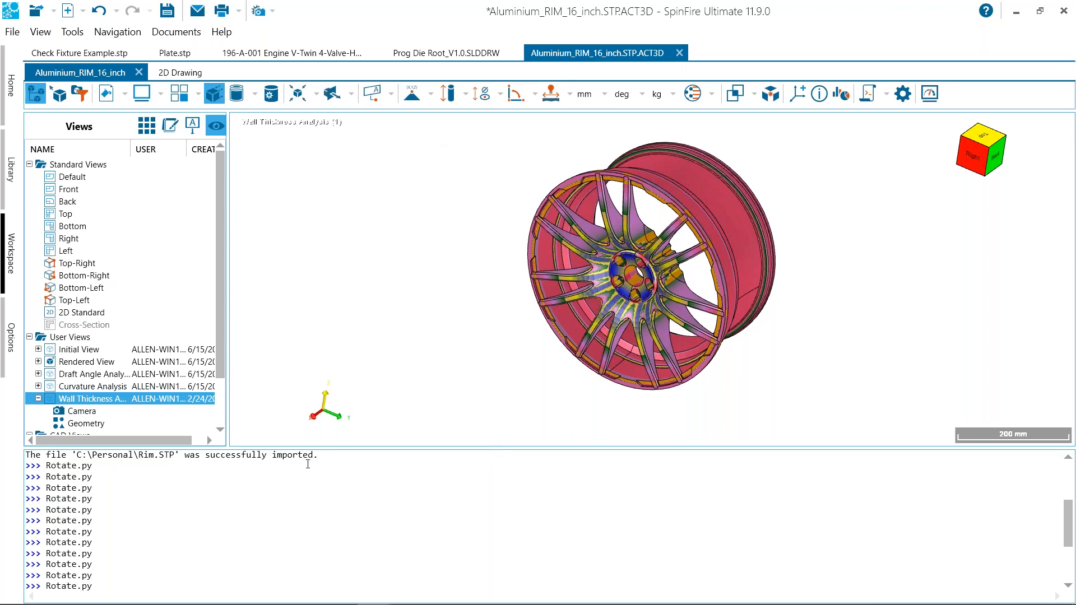
drag(315, 448, 315, 490)
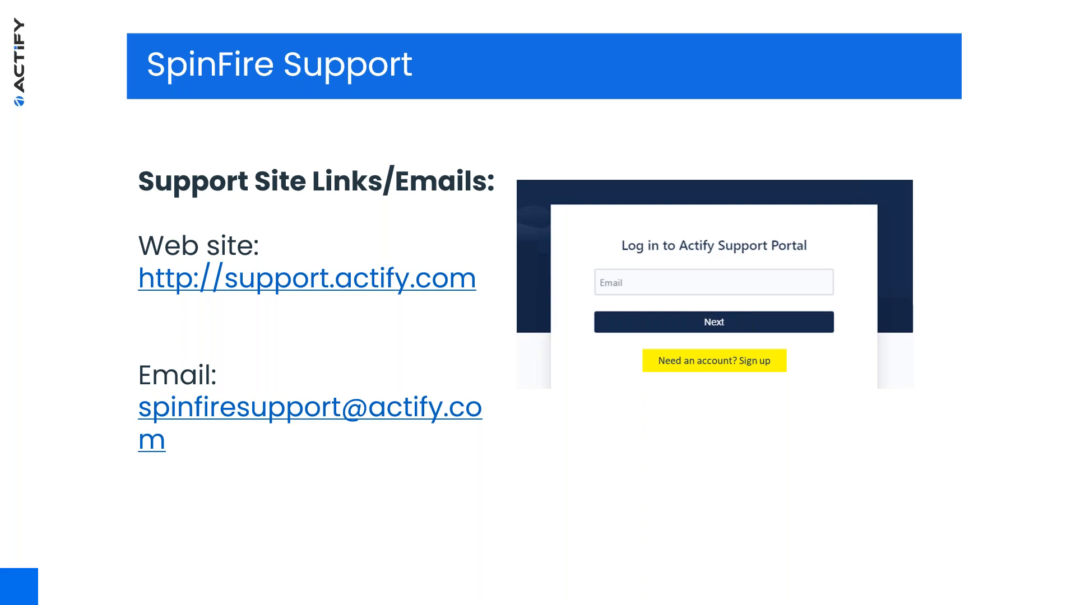
key(Right)
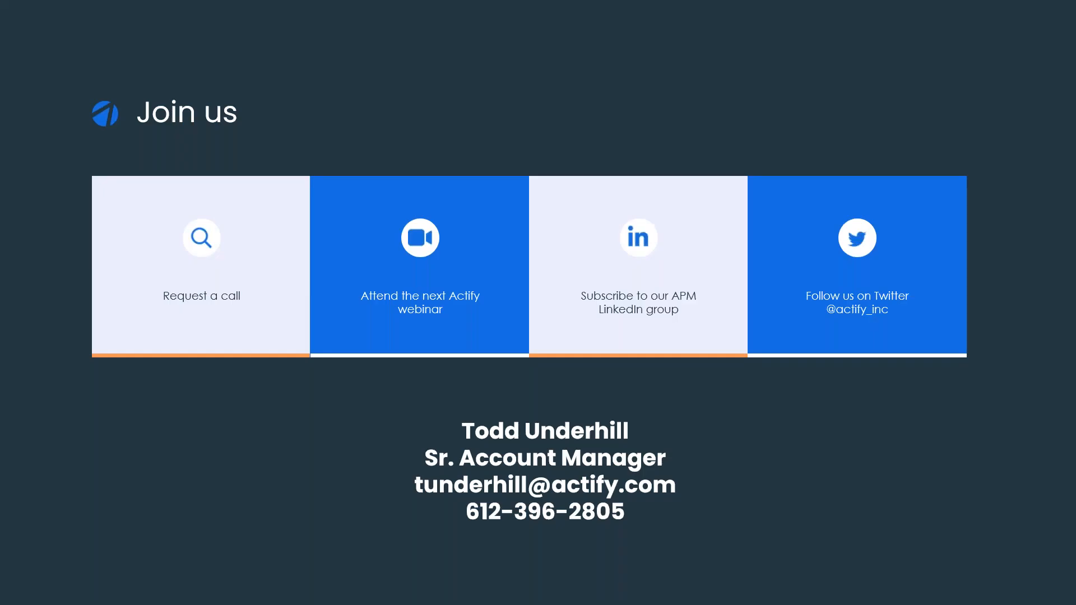